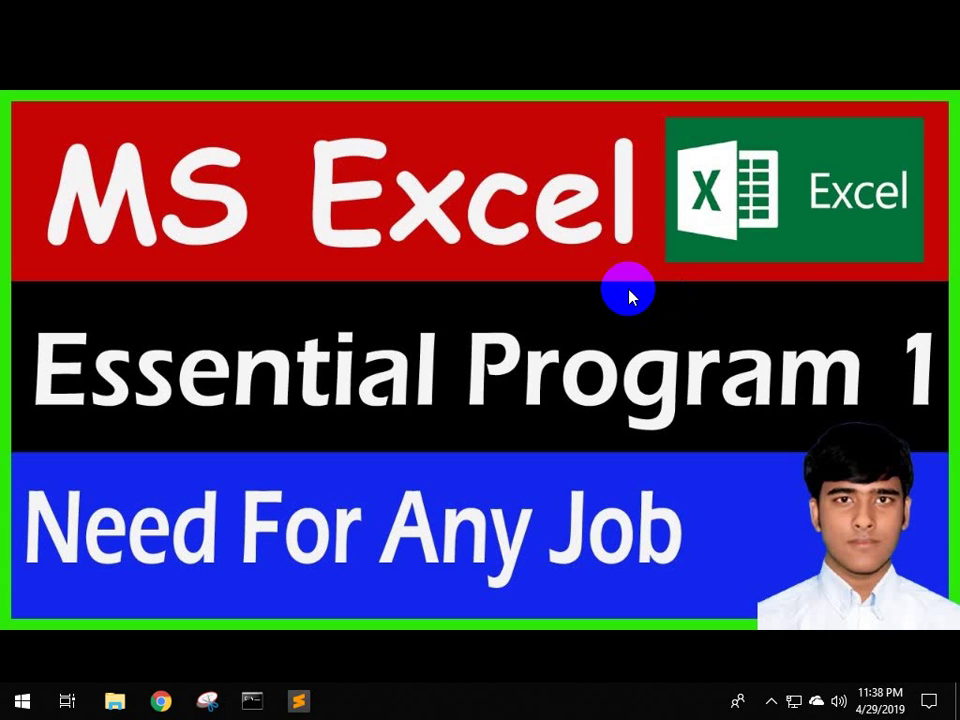
Try starting Excel by running excel.exe from the Run prompt
left_click(10, 708)
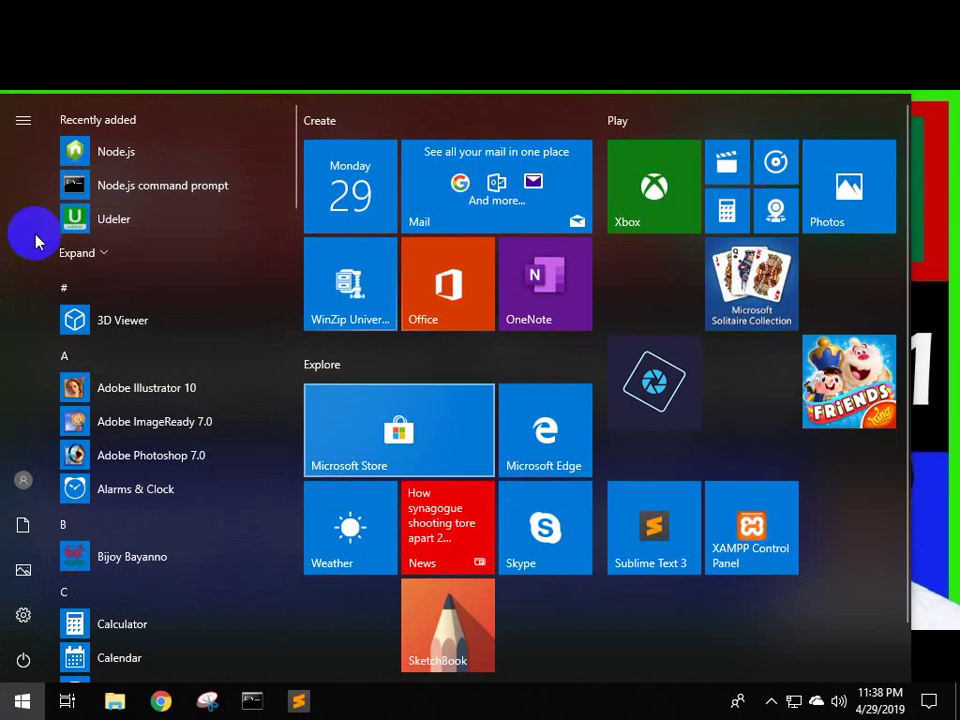
left_click(563, 47)
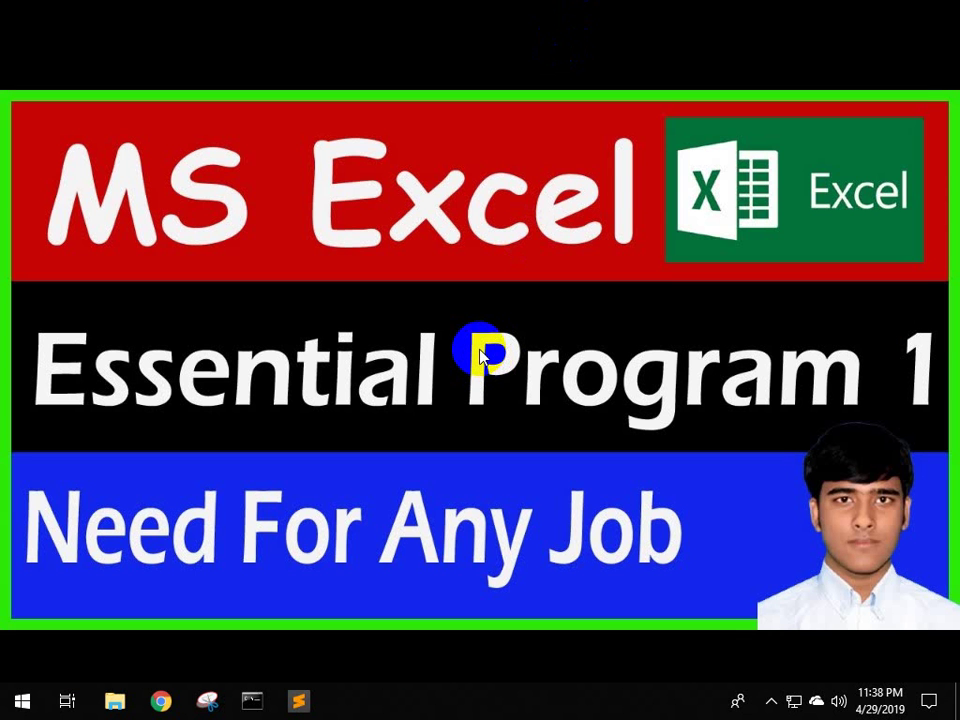
key("super")
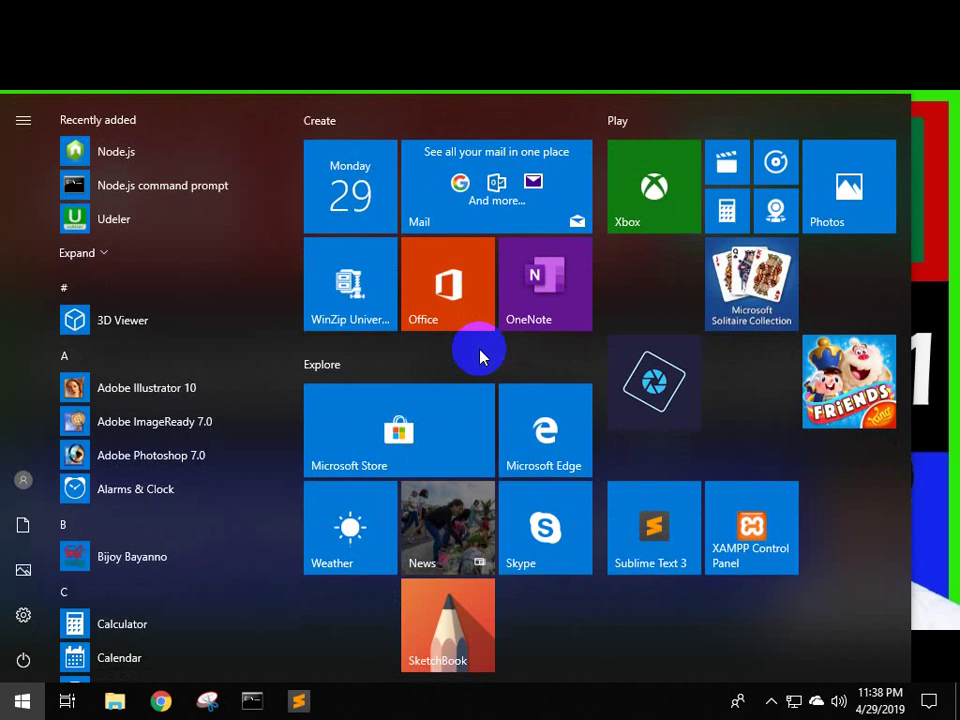
key("super+r")
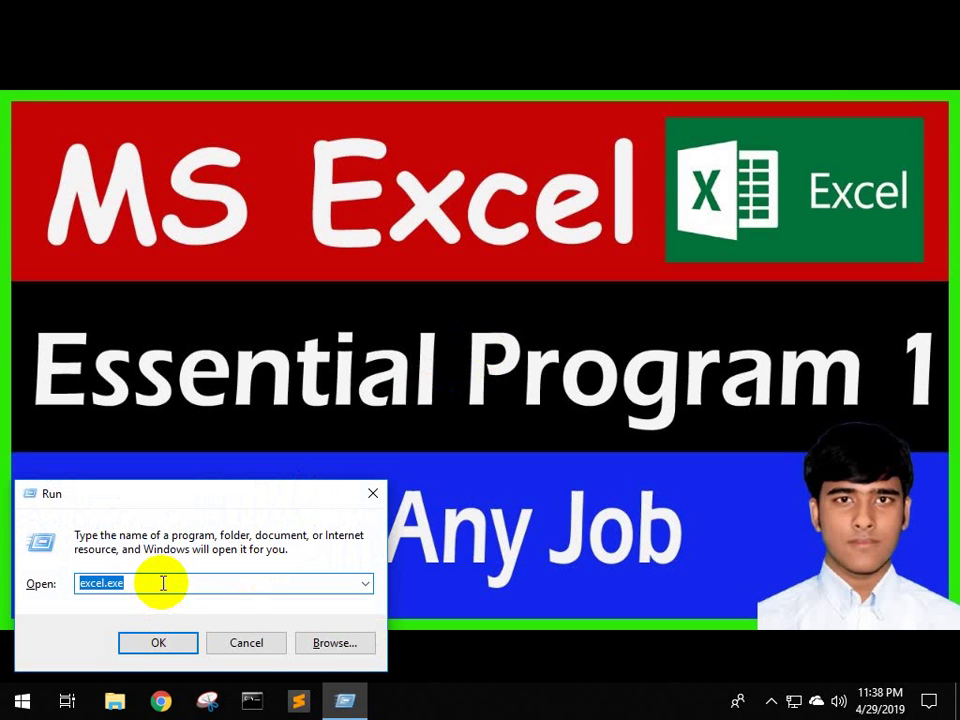
key("BackSpace")
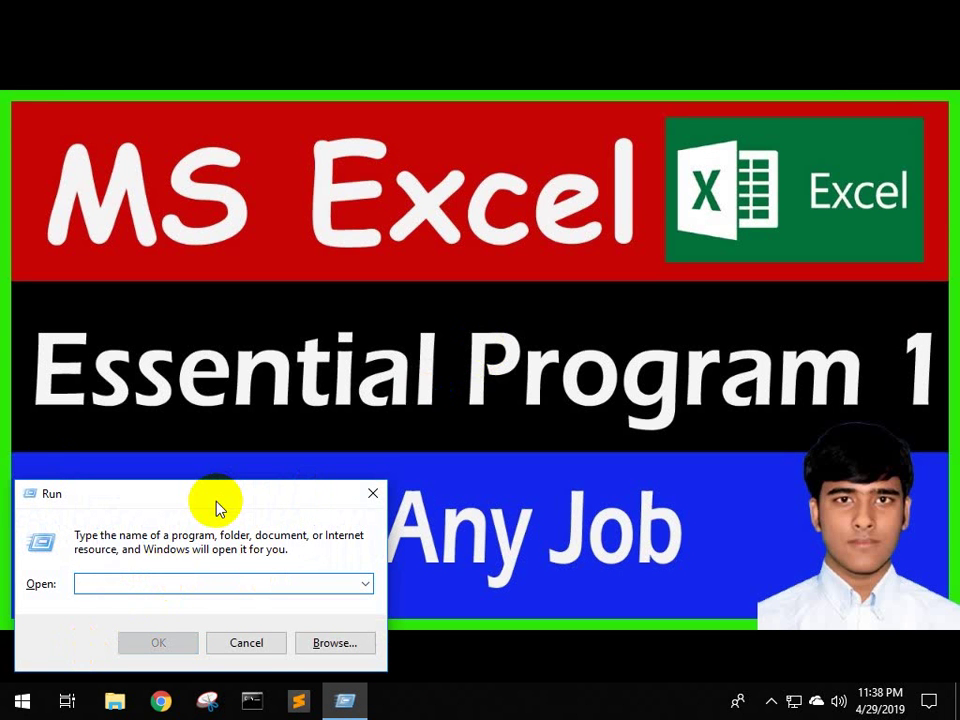
type("exce")
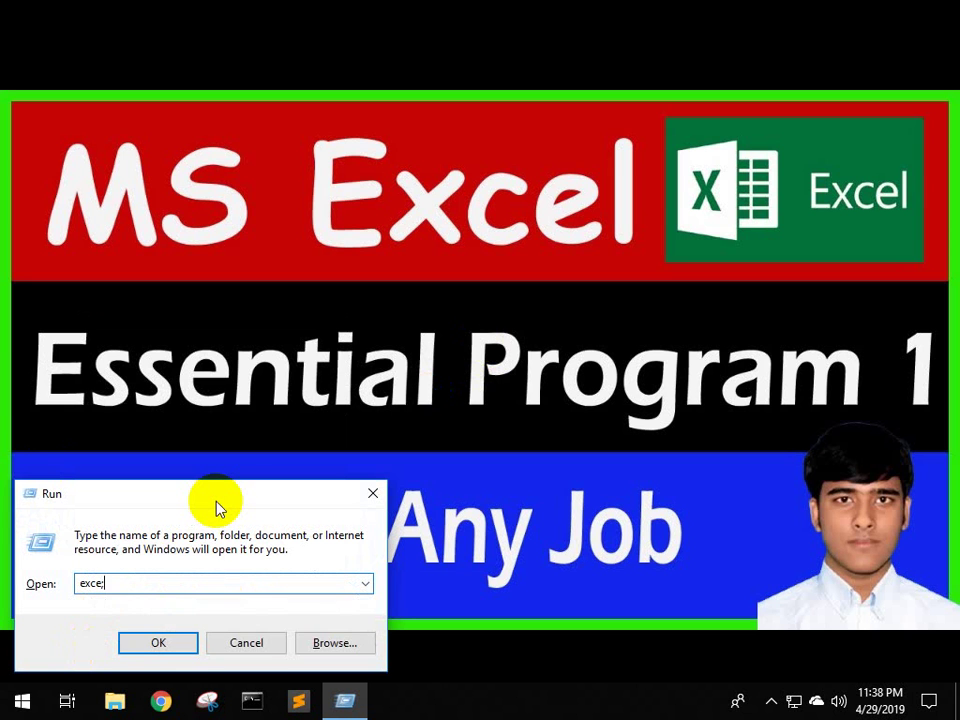
type("l")
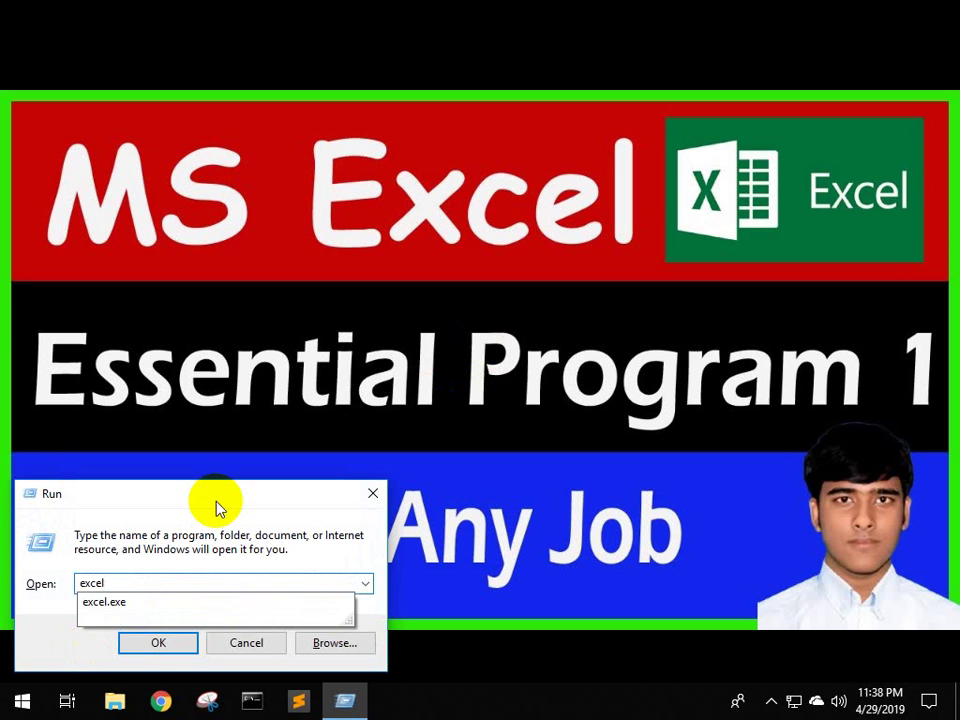
type(".ex")
type("e")
key("Return")
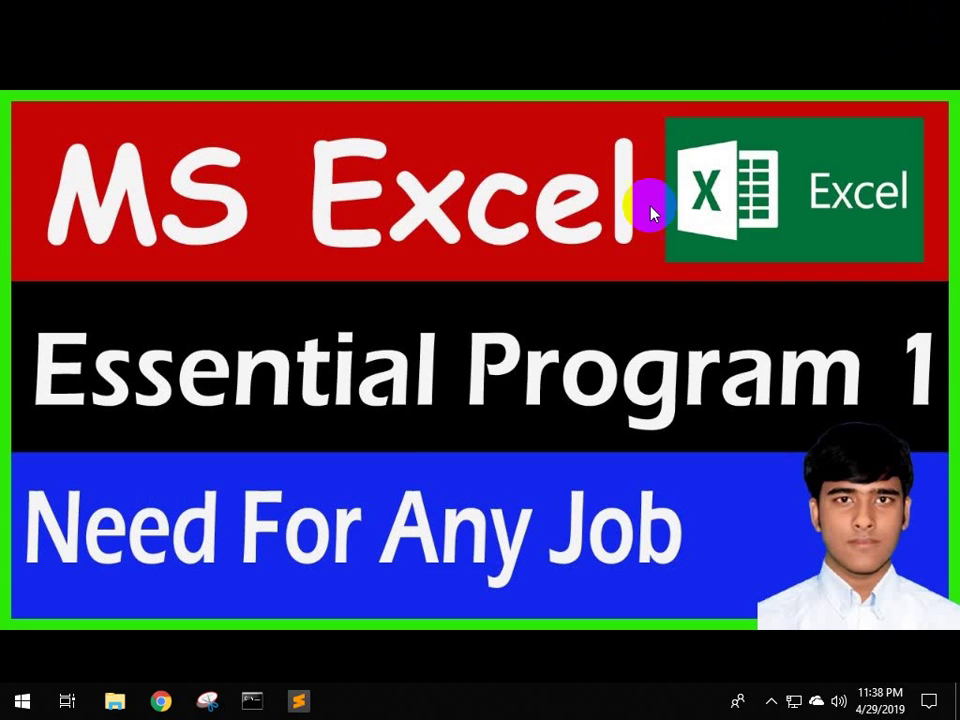
Launch Microsoft Office Excel 2007 from the Microsoft Office folder in the Start menu
left_click(24, 701)
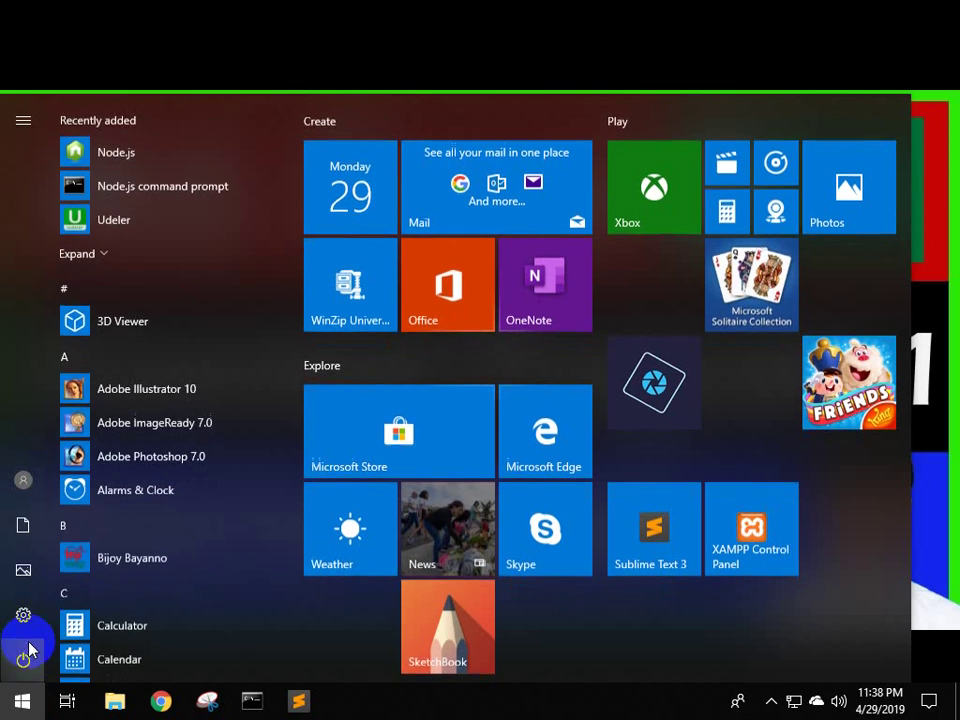
scroll(115, 480, "down", 3)
scroll(120, 470, "down", 4)
scroll(122, 430, "down", 4)
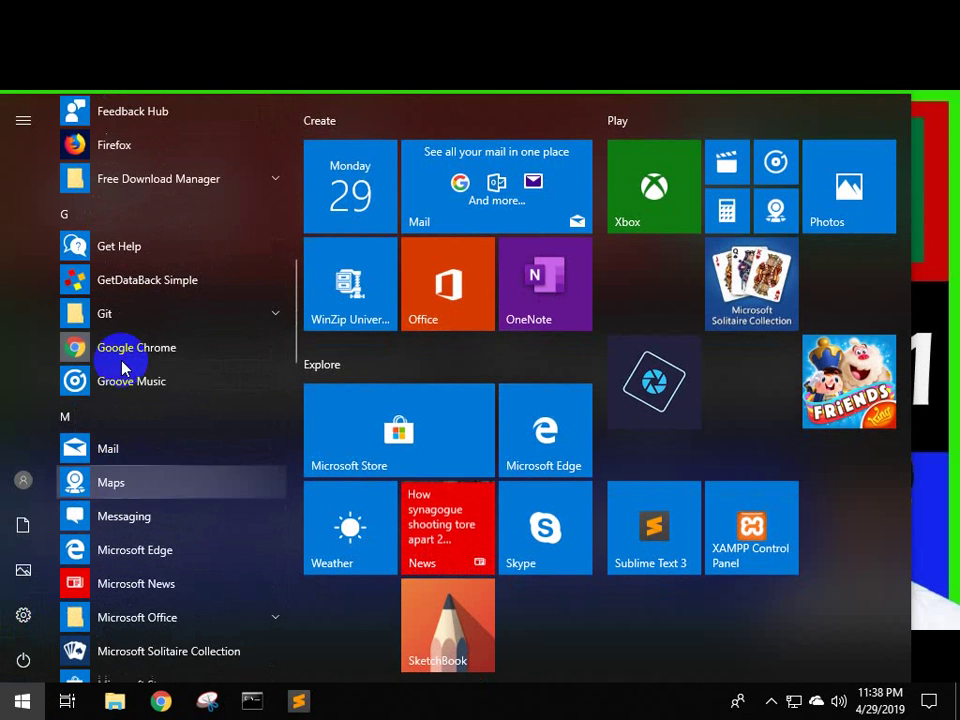
scroll(115, 410, "down", 3)
scroll(127, 440, "down", 3)
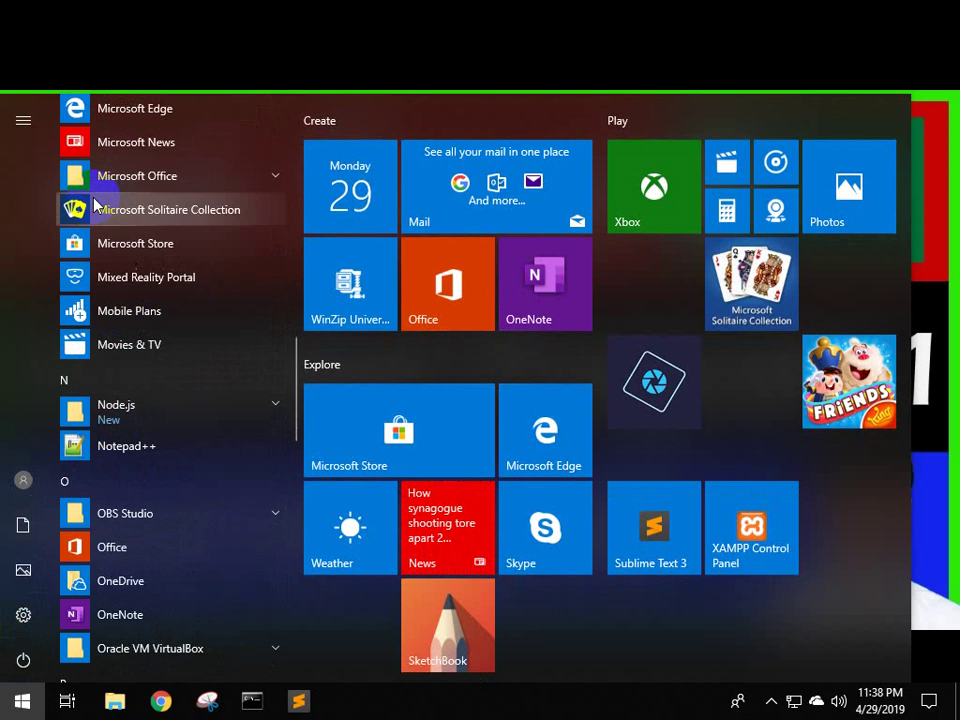
left_click(197, 184)
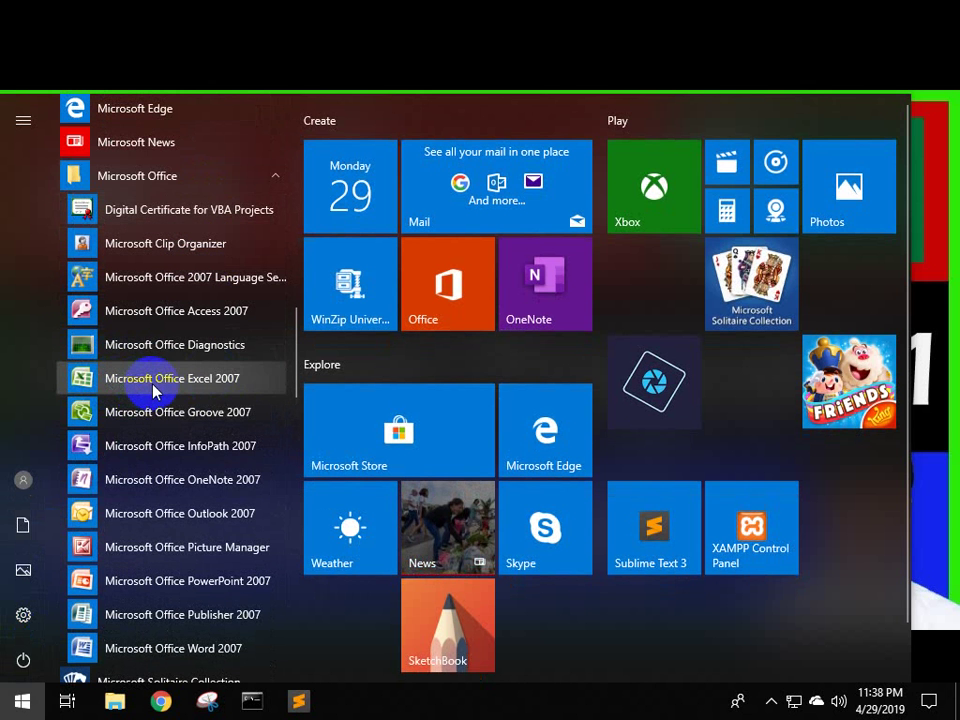
left_click(190, 382)
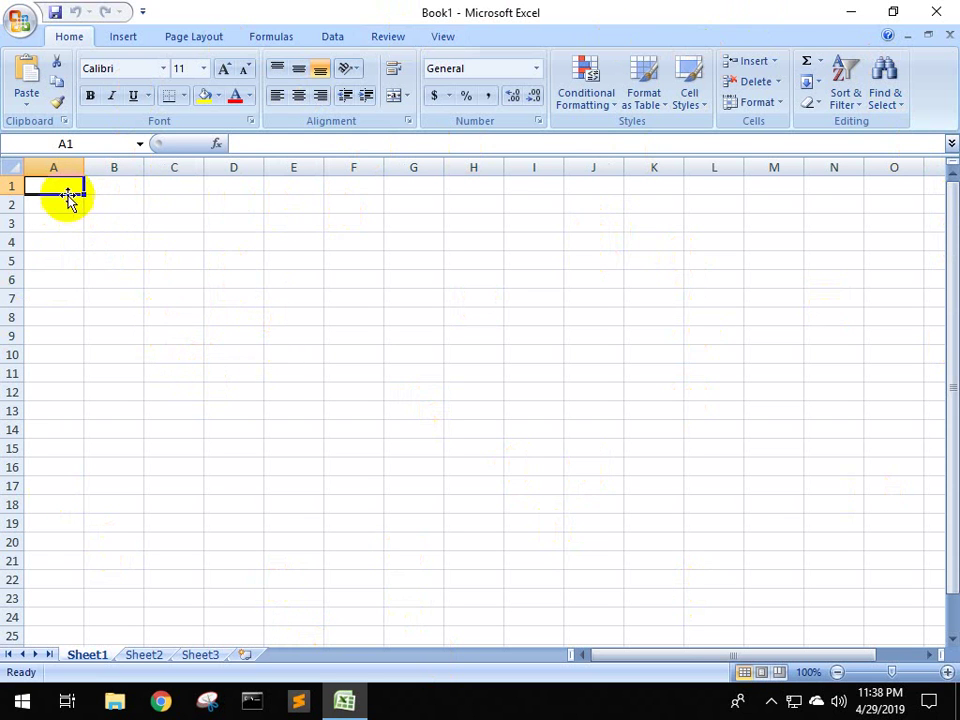
Enter the headers SL, Item and Unit Price in A4:C4
left_click(62, 244)
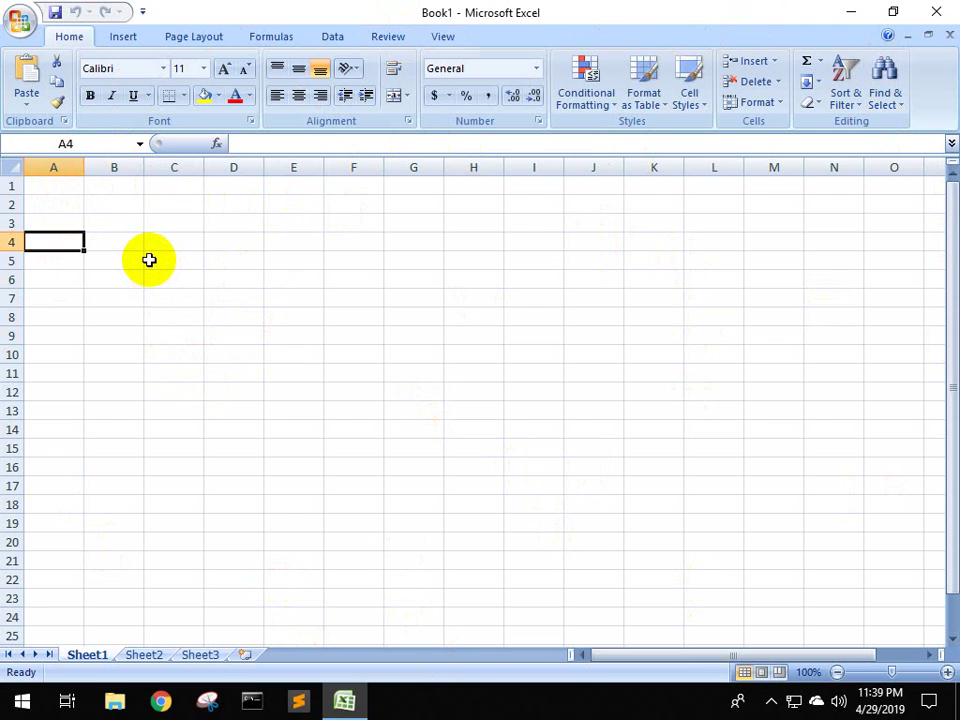
type("SL")
key("Tab")
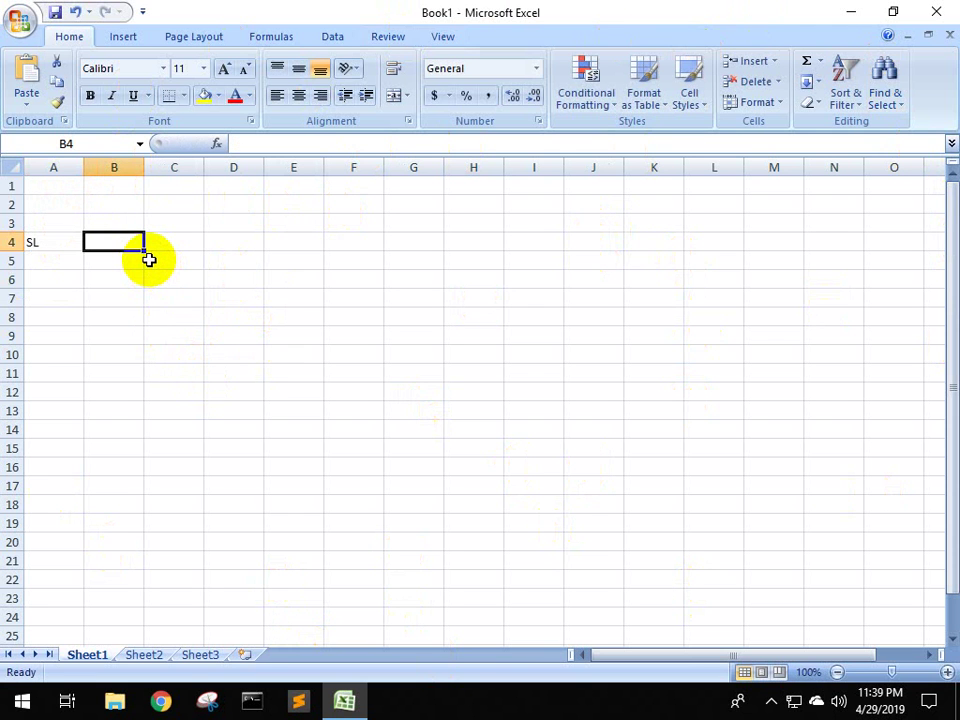
type("Item")
key("Tab")
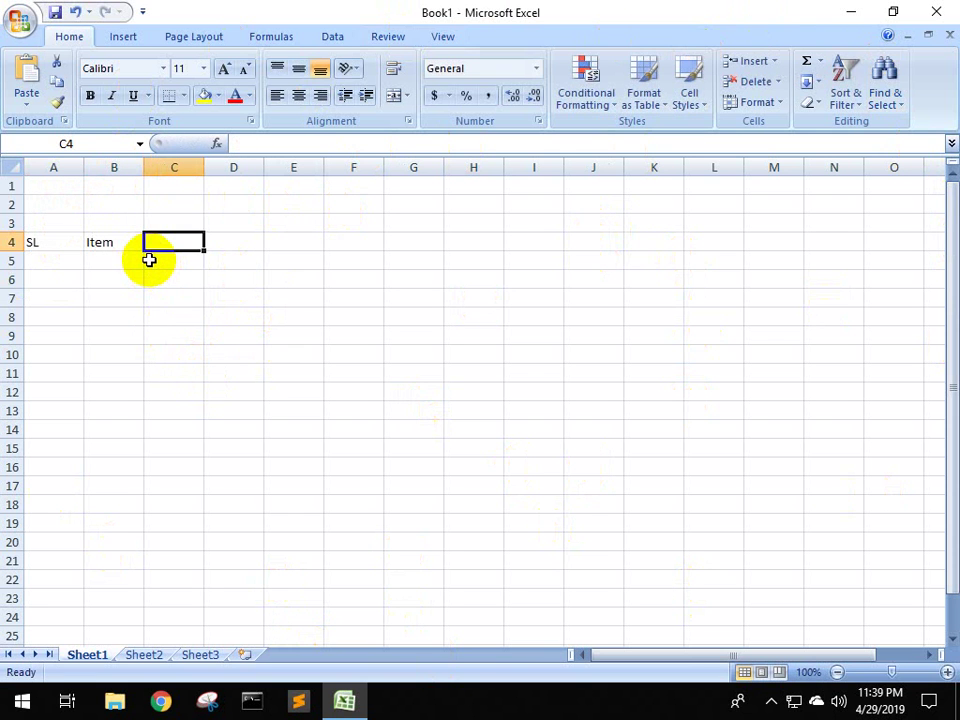
type("Name")
key("BackSpace")
key("BackSpace")
key("BackSpace")
key("BackSpace")
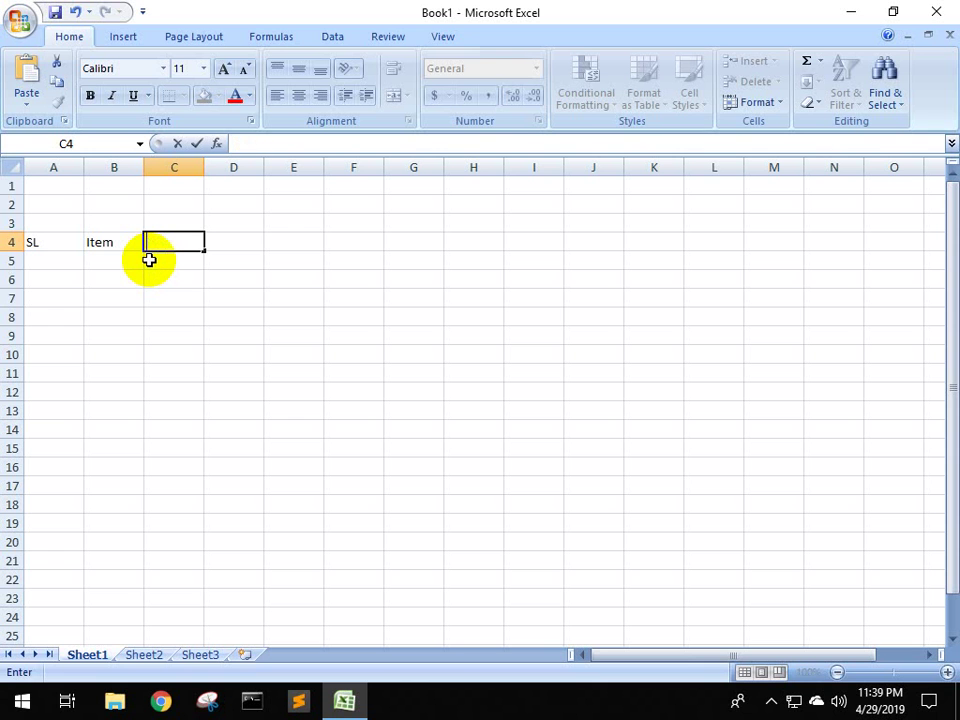
type("Proi")
key("BackSpace")
key("BackSpace")
type("ic")
key("BackSpace")
key("BackSpace")
key("BackSpace")
key("BackSpace")
type("Unit")
type(" Pro")
key("BackSpace")
type("ice")
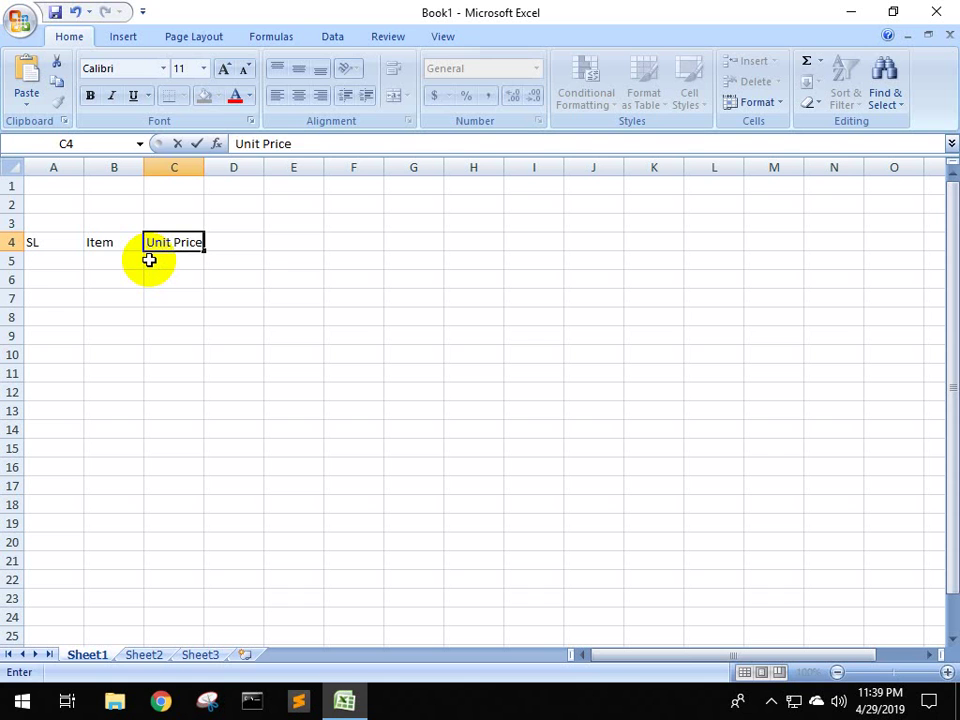
key("Tab")
Add the headers Quantity and Total in D4 and E4
type("Qua")
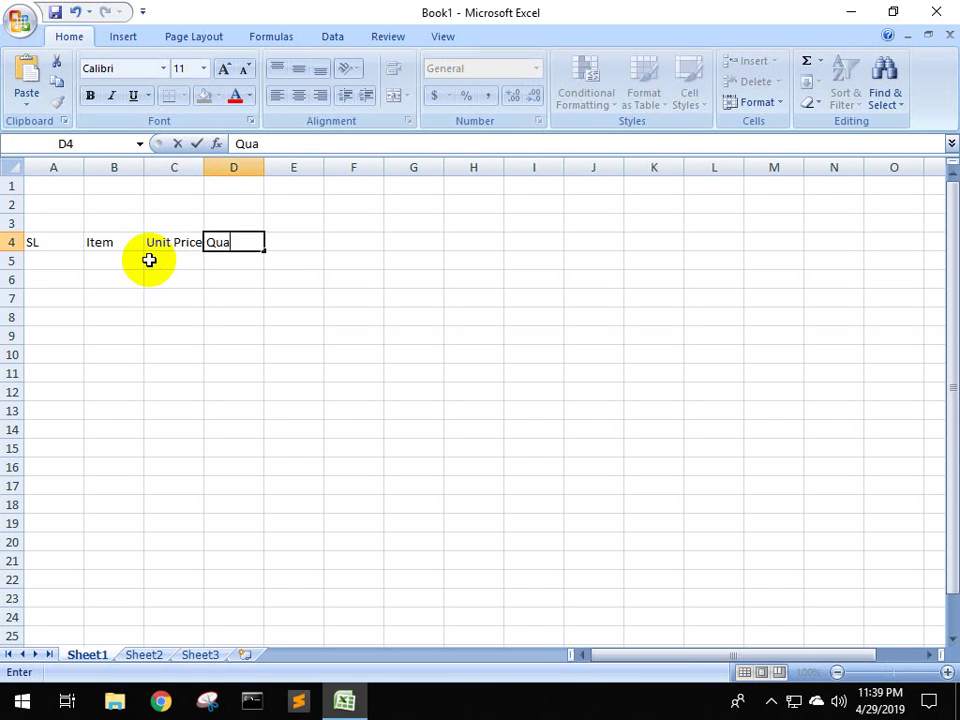
type("ntity")
key("Tab")
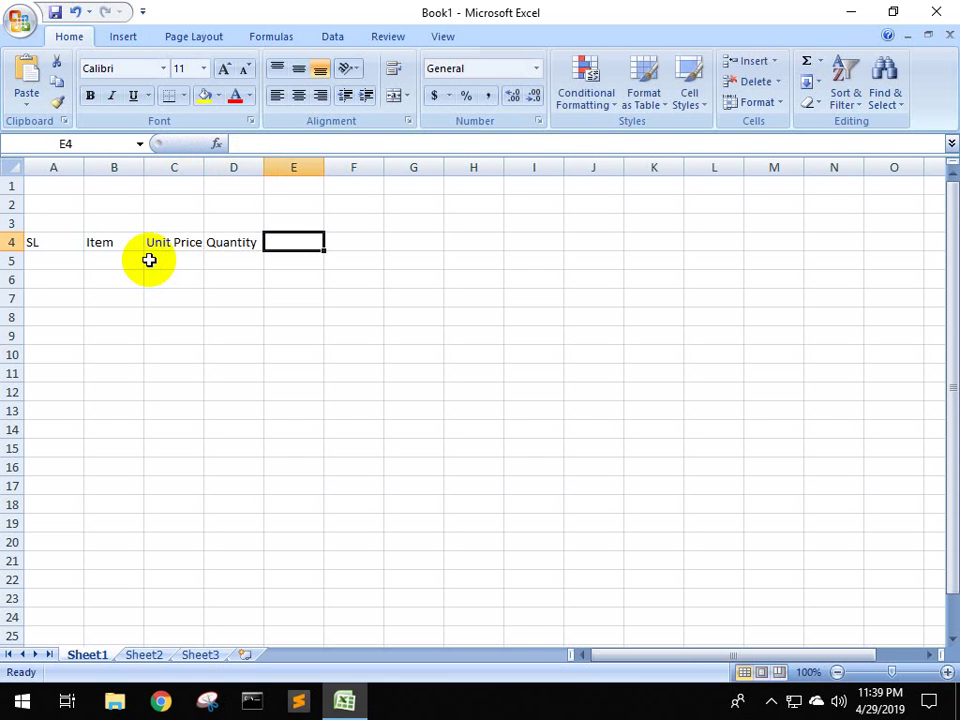
type("T")
key("BackSpace")
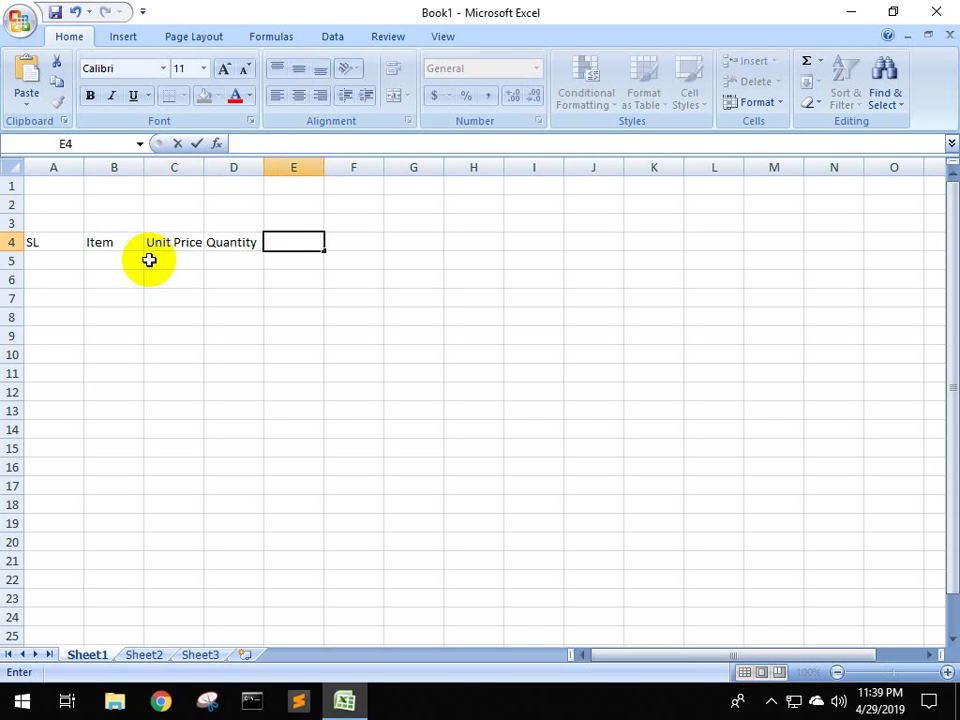
type("Total")
left_click(268, 292)
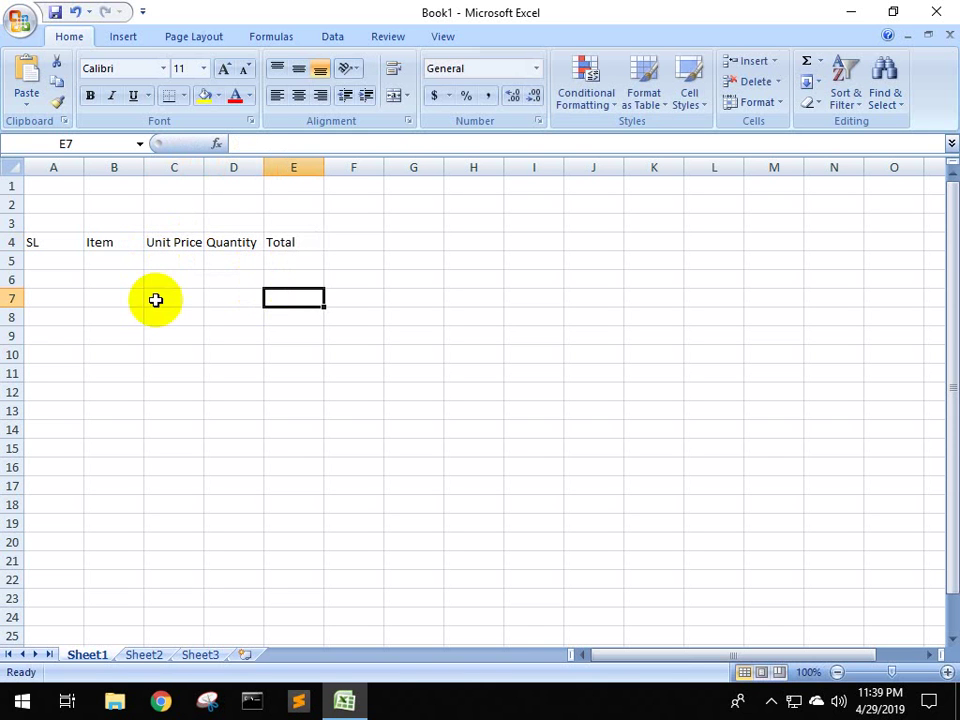
left_click(58, 242)
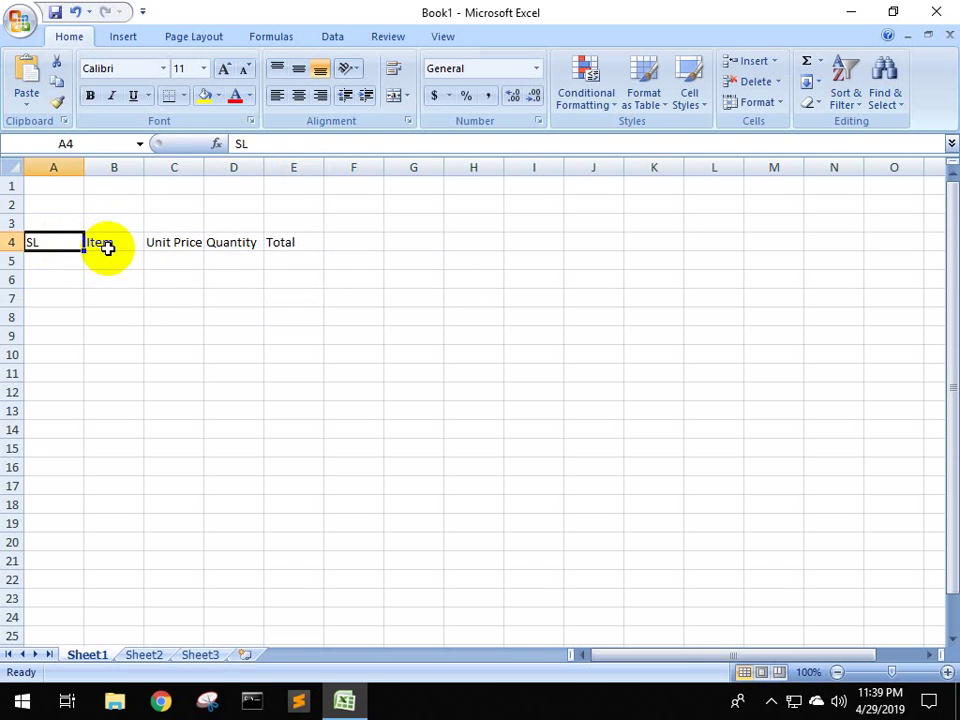
left_click(175, 246)
left_click(232, 243)
left_click(285, 242)
left_click_drag(62, 246, 298, 244)
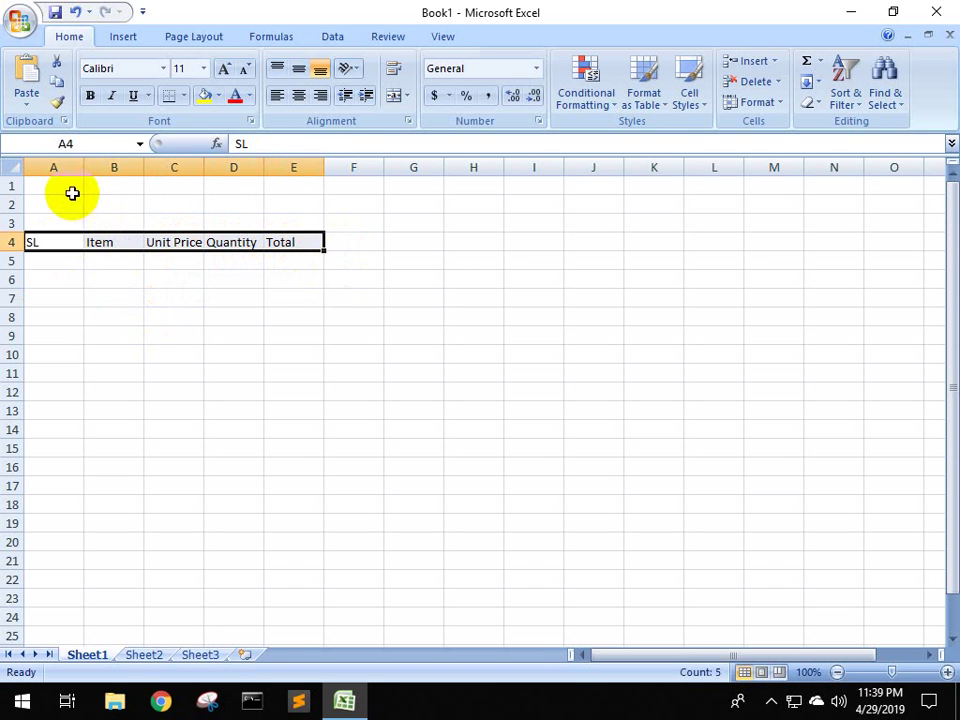
mouse_move(61, 187)
left_mouse_down()
mouse_move(165, 214)
mouse_move(304, 217)
left_mouse_up()
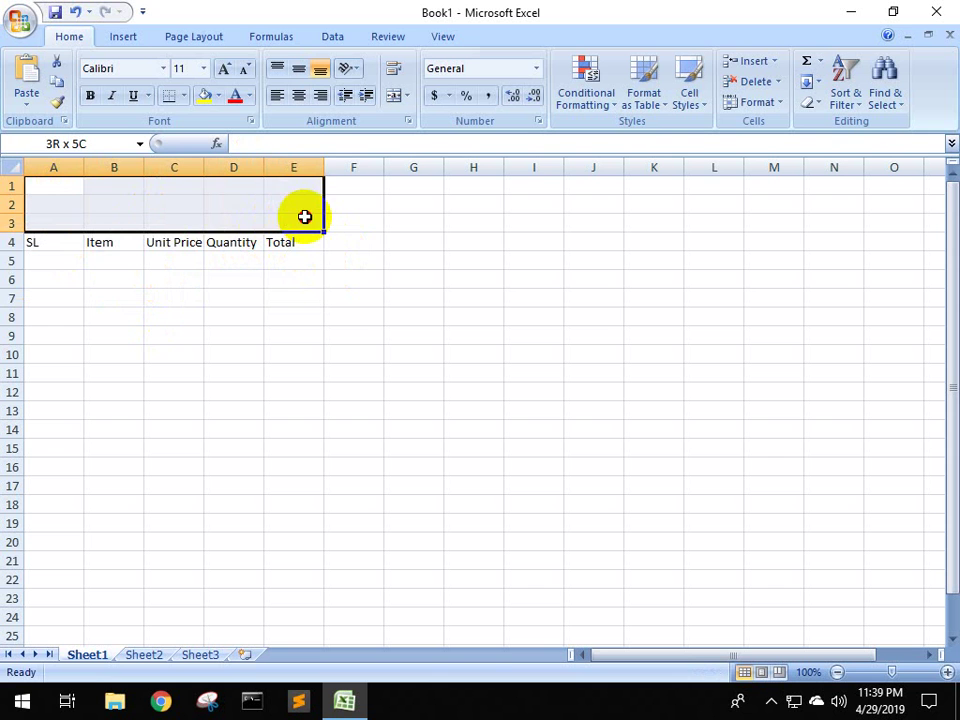
left_click(326, 293)
mouse_move(64, 188)
left_mouse_down()
mouse_move(195, 216)
mouse_move(292, 221)
left_mouse_up()
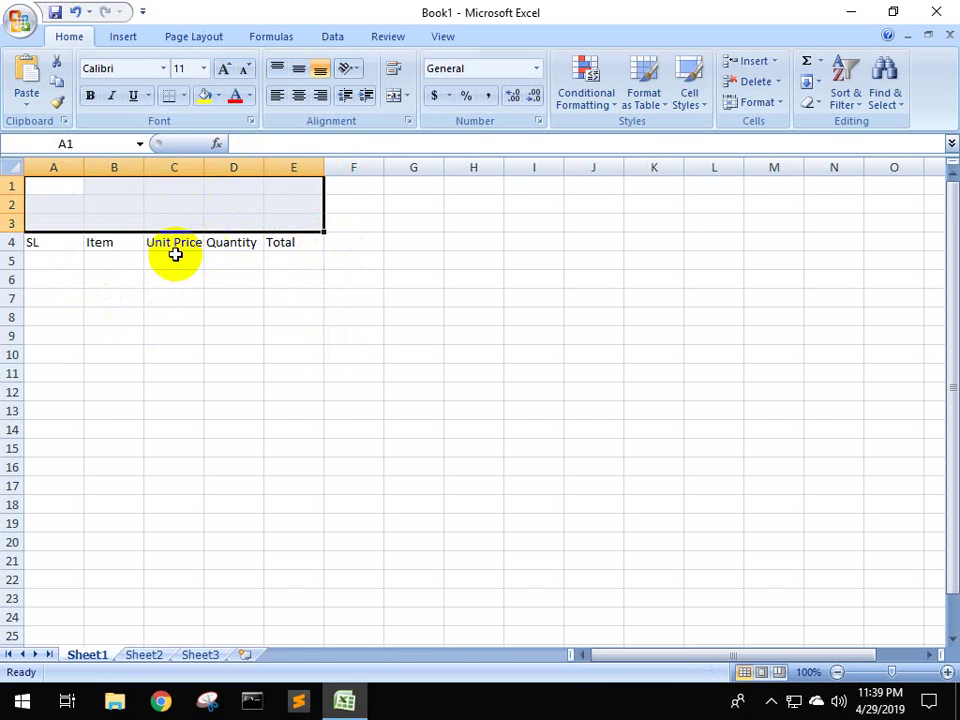
mouse_move(53, 186)
left_mouse_down()
mouse_move(304, 206)
mouse_move(306, 216)
left_mouse_up()
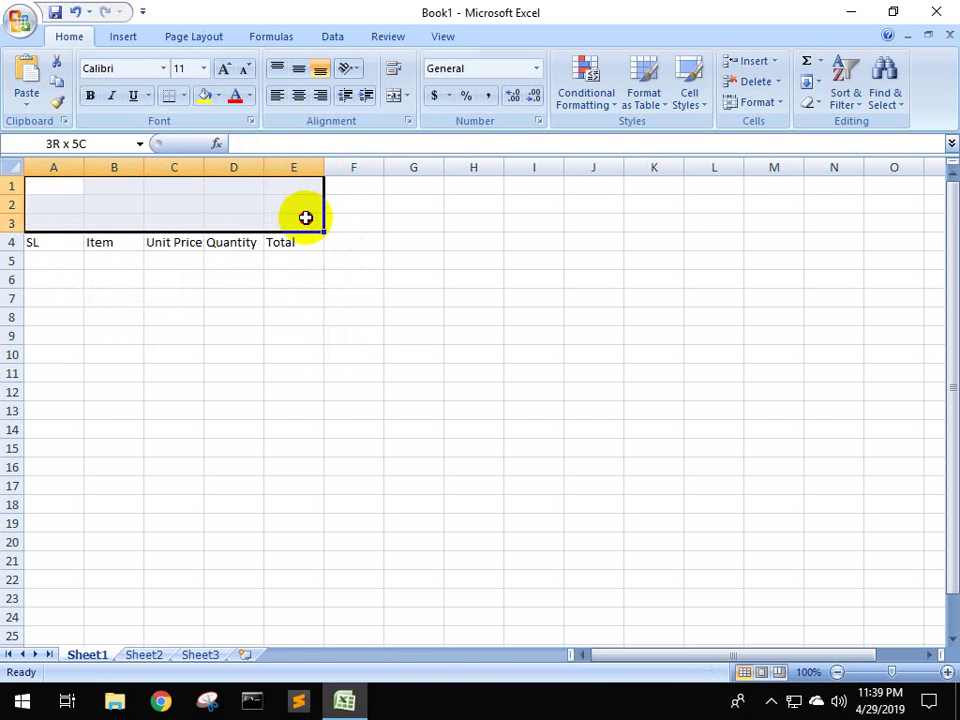
left_click_drag(66, 185, 294, 223)
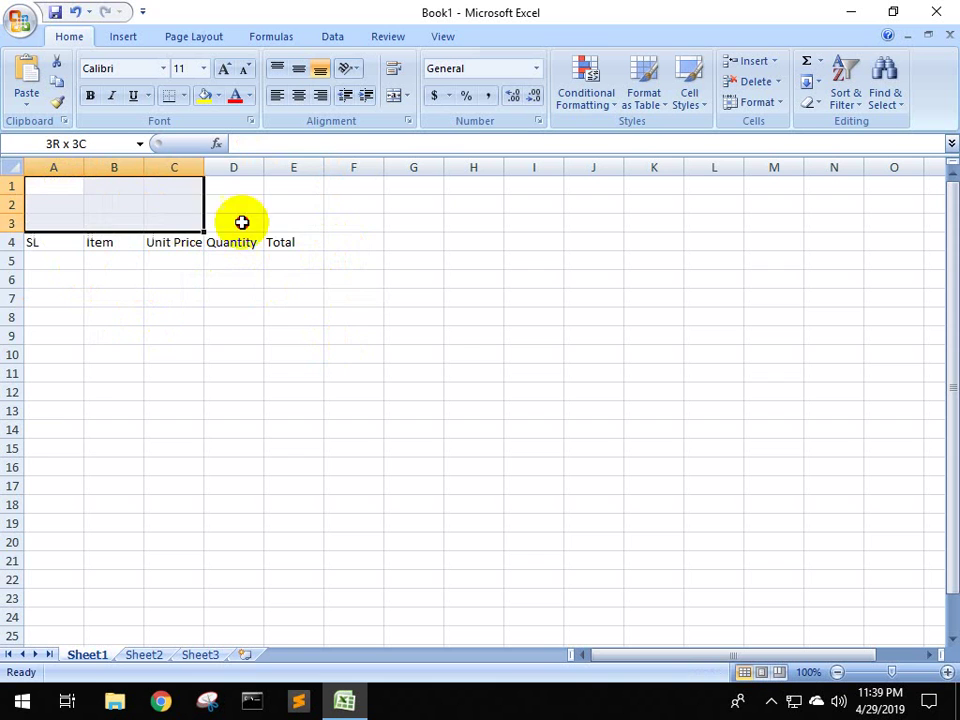
scroll(385, 360, "up", 2)
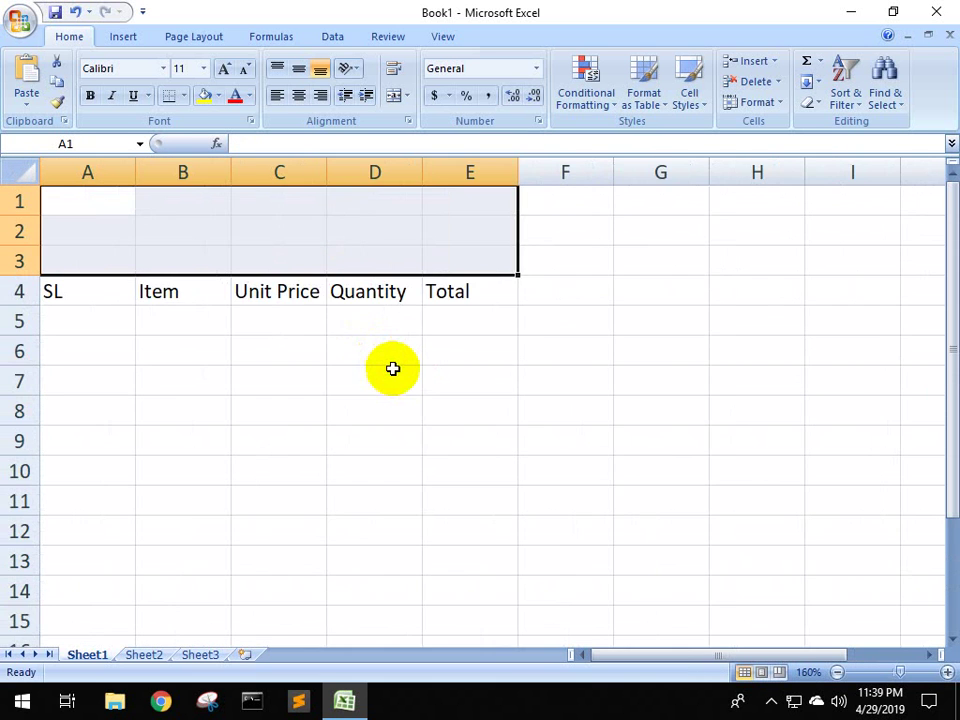
scroll(350, 350, "down", 1)
scroll(350, 352, "up", 1)
scroll(401, 364, "up", 1)
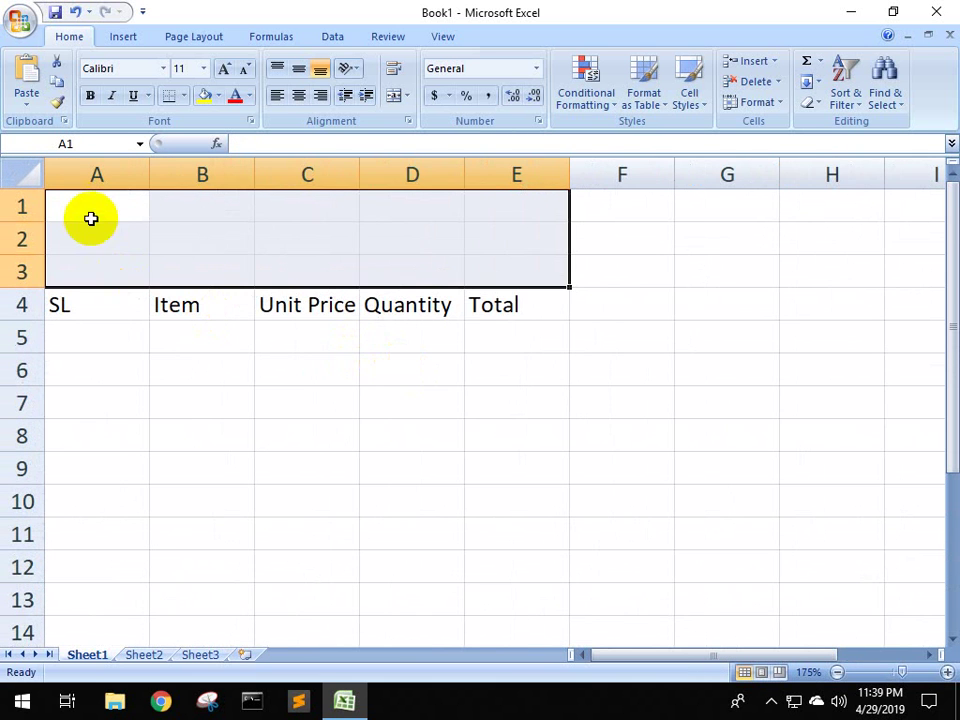
left_click_drag(90, 206, 420, 259)
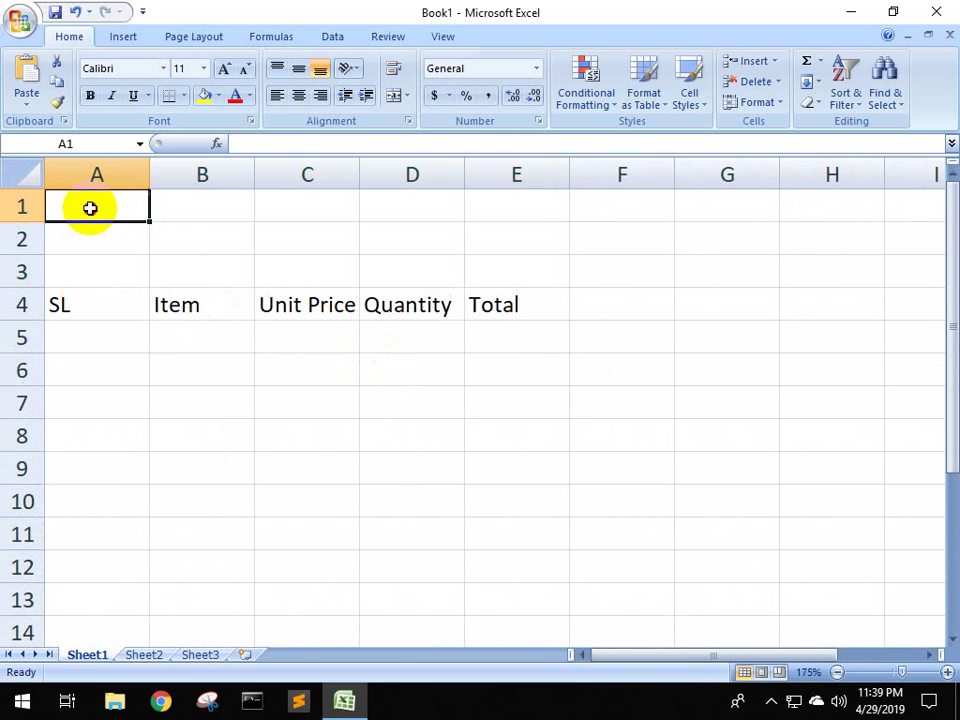
left_click(838, 673)
left_click(838, 673)
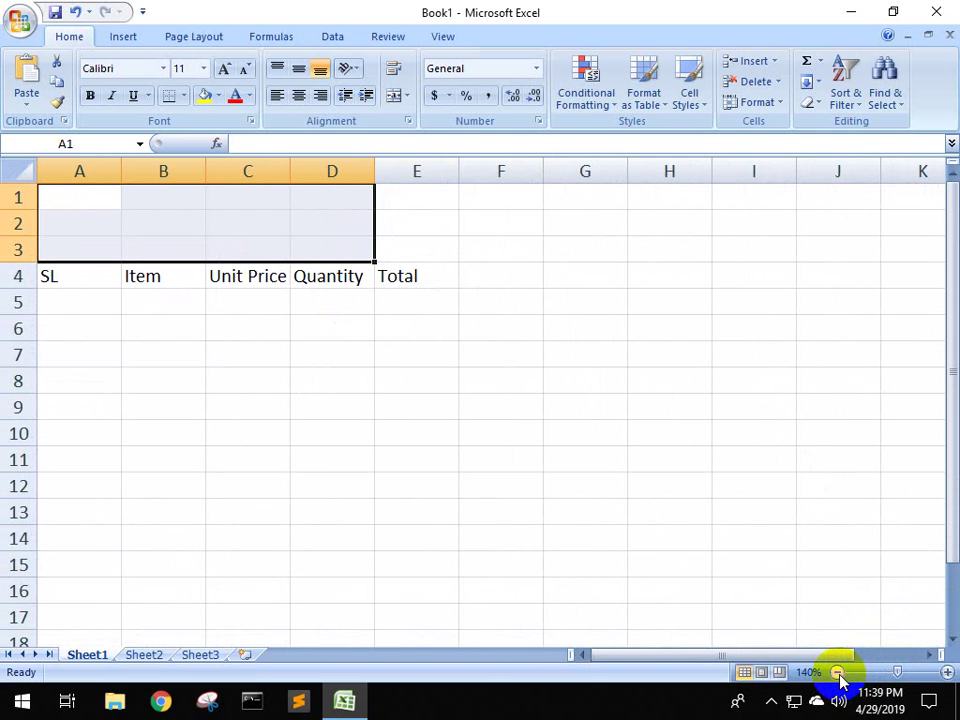
left_click(946, 673)
left_click(946, 673)
left_click(946, 673)
left_click(946, 673)
left_click(946, 673)
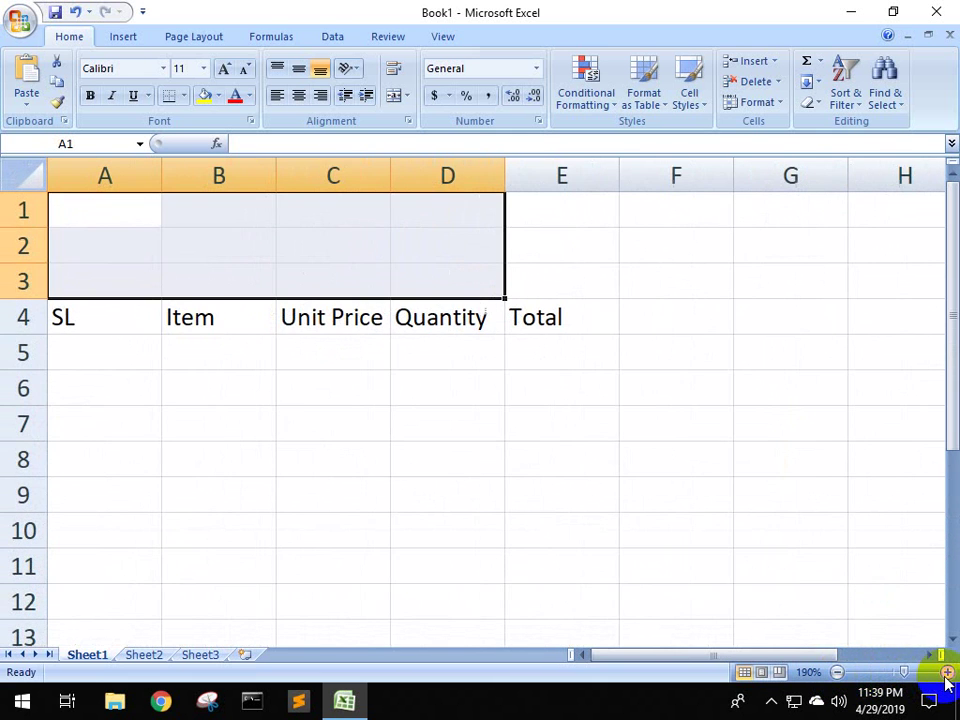
left_click(624, 386)
Merge and centre A1:E3 and type the title BugBear BD in it
left_click_drag(117, 199, 598, 288)
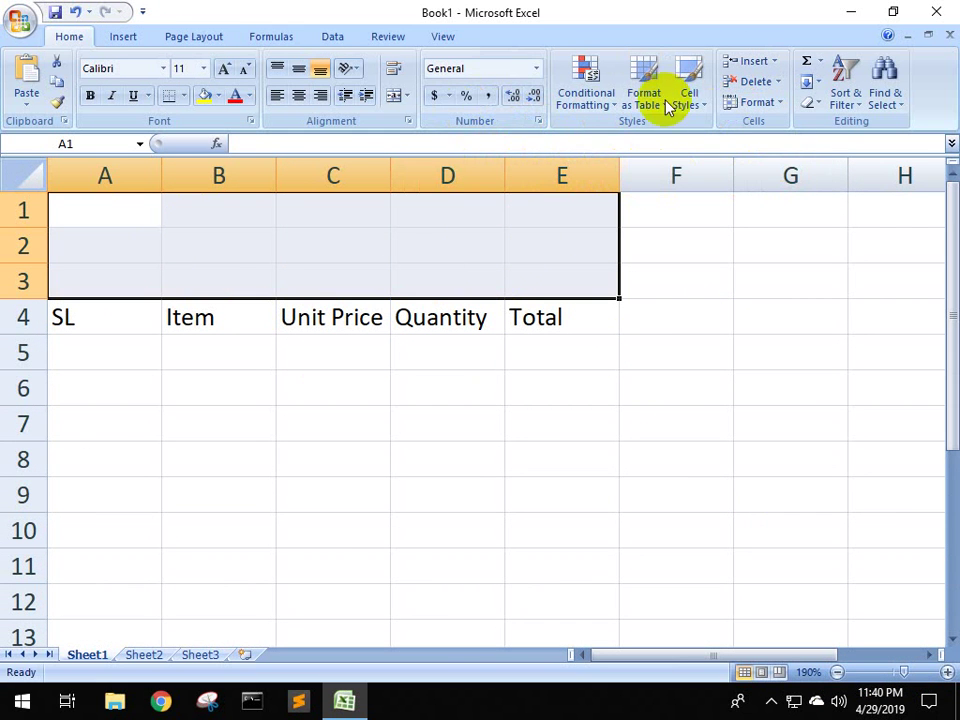
left_click(395, 97)
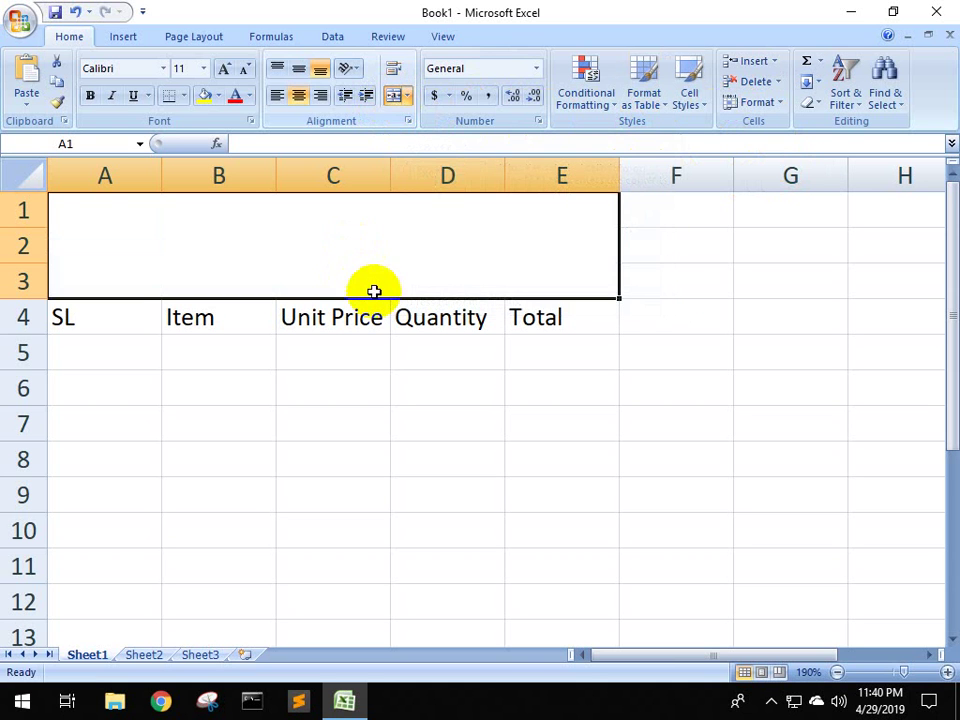
left_click(549, 420)
left_click(200, 220)
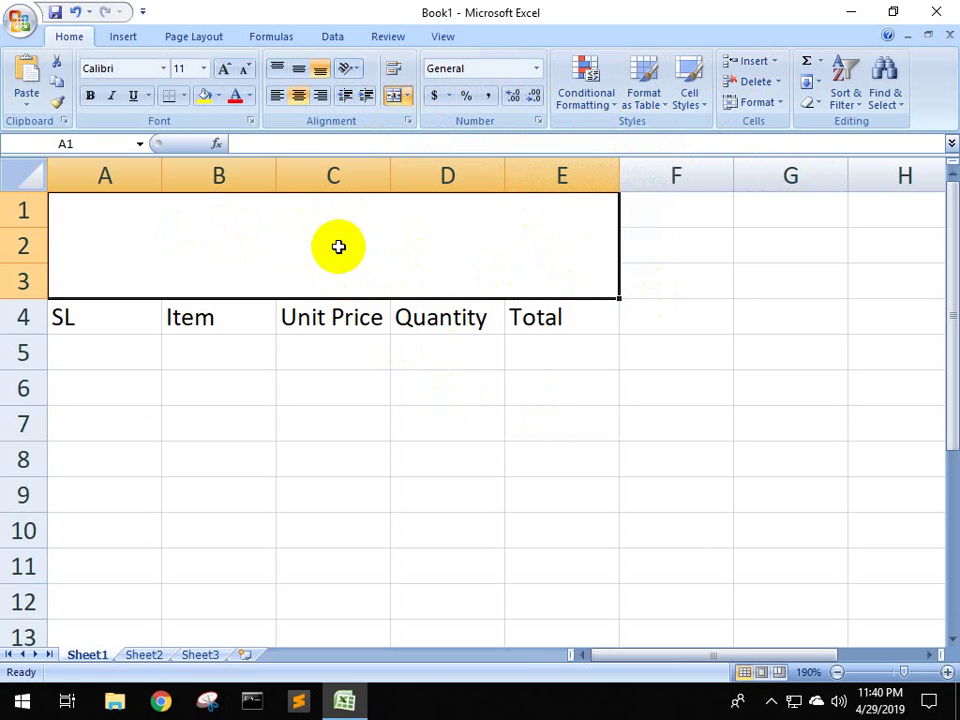
type("B")
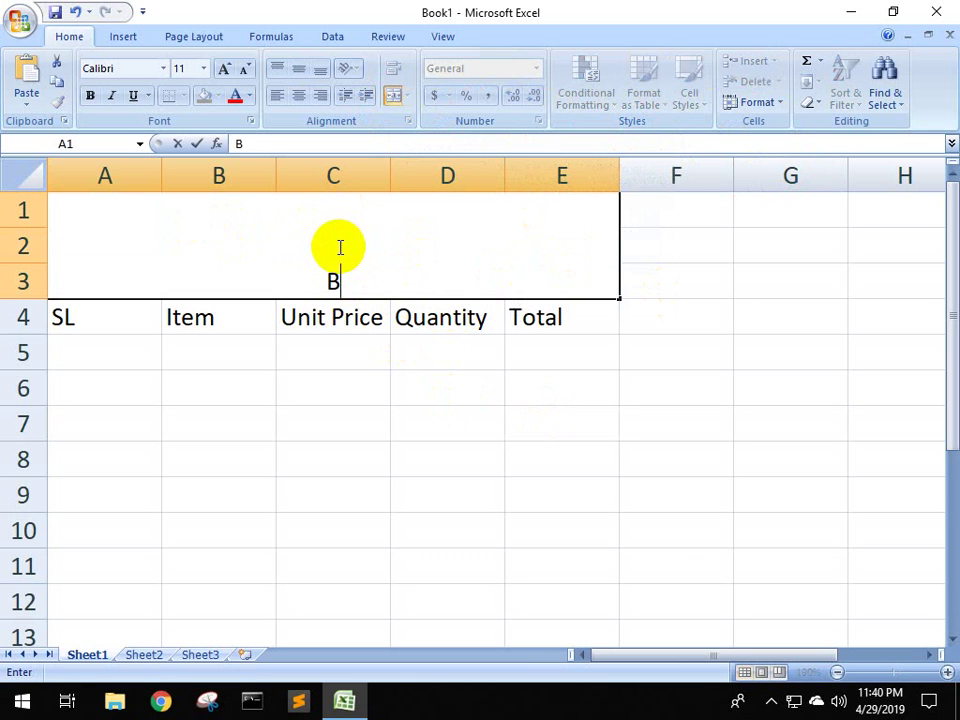
type("ugBe")
type("ar BD")
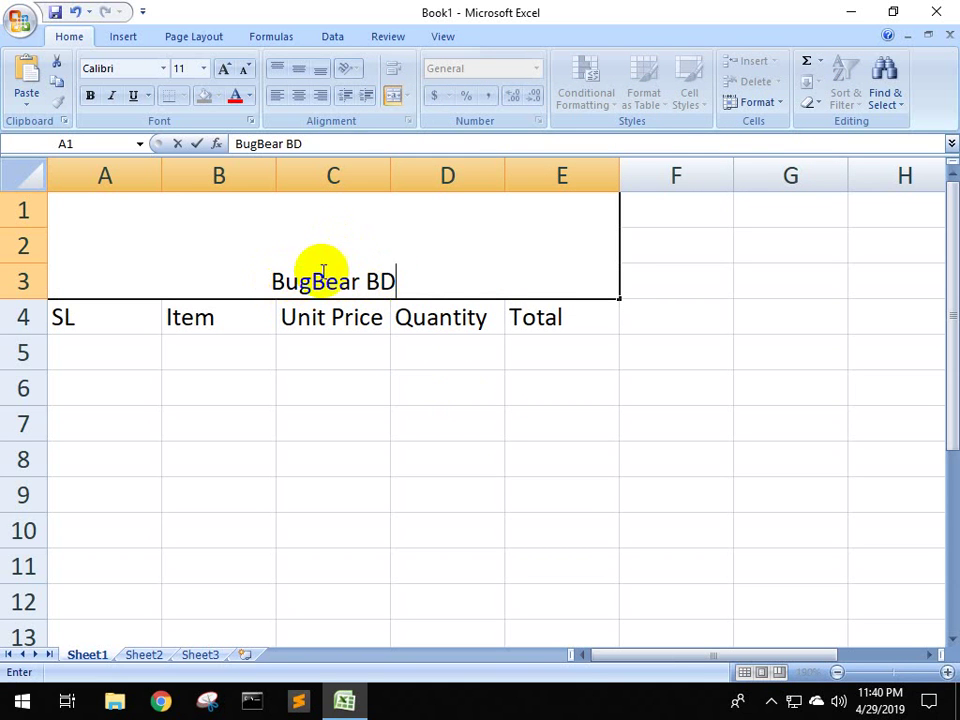
left_click(463, 353)
Middle-align the BugBear BD title vertically and start changing its font size
left_click(377, 263)
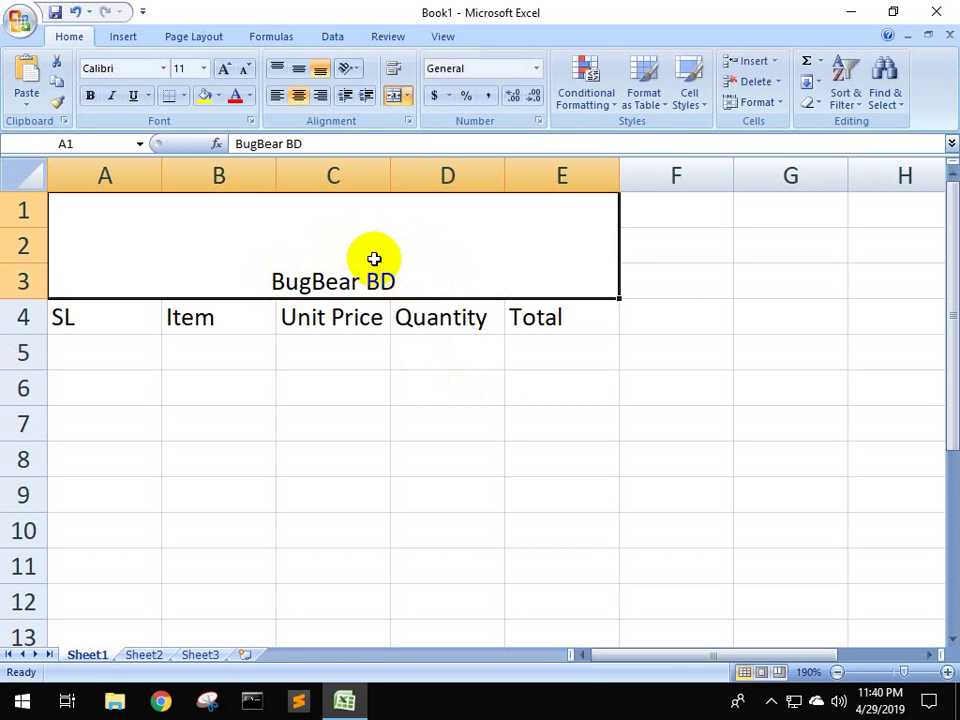
left_click(302, 73)
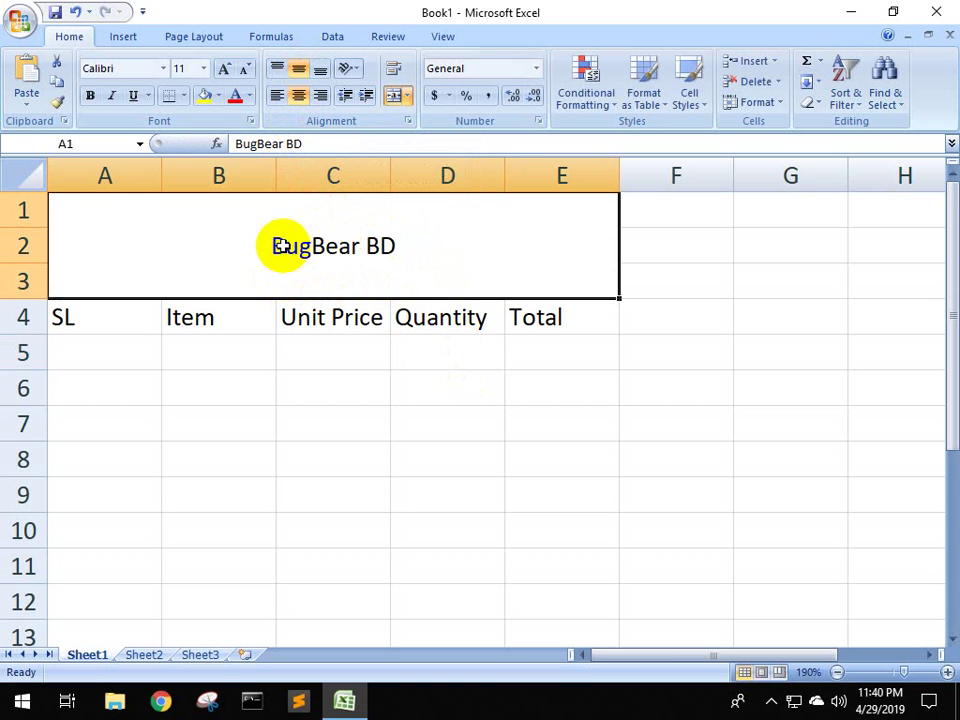
left_click(204, 69)
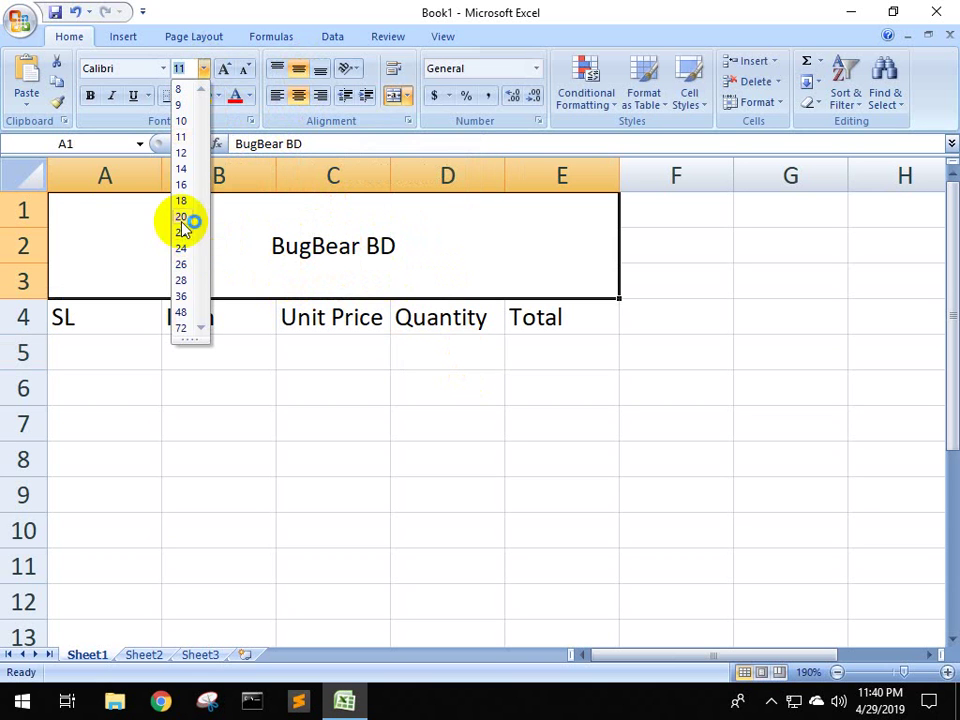
Set the BugBear BD title font size to 24
left_click(182, 249)
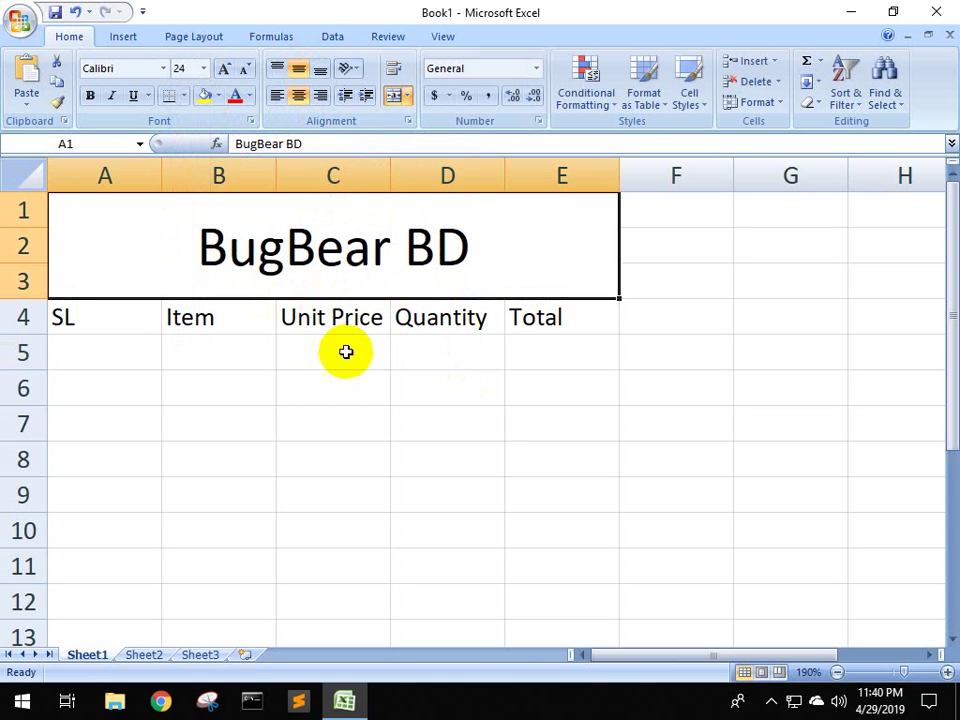
scroll(393, 309, "down", 2)
scroll(393, 309, "up", 2)
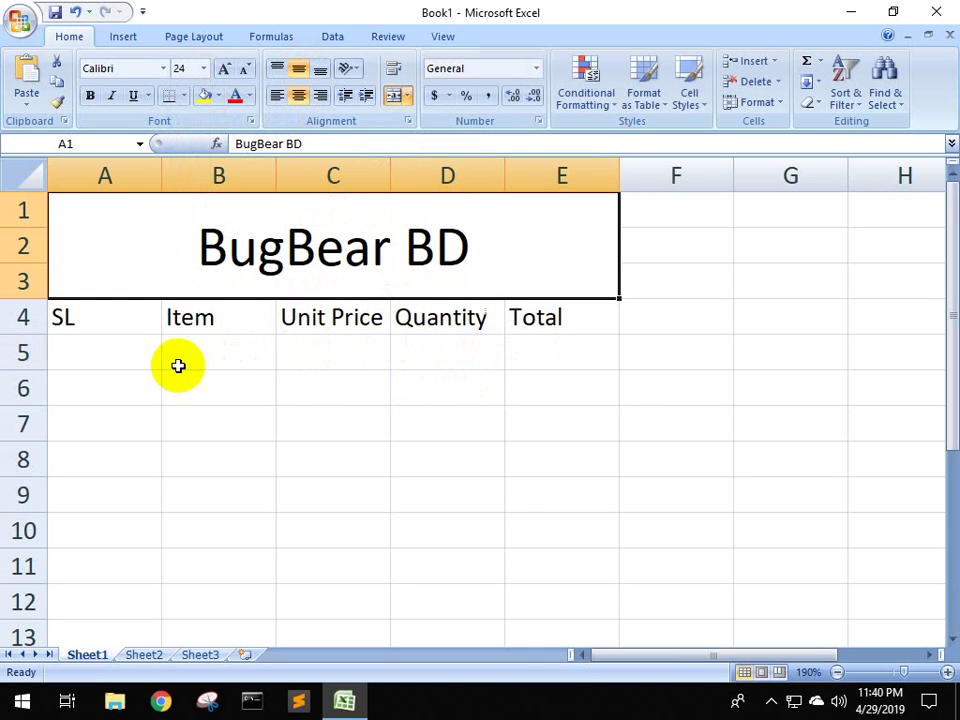
Type serial numbers 1 to 5 down A5:A9, then select A6:A10 for clearing
left_click(137, 363)
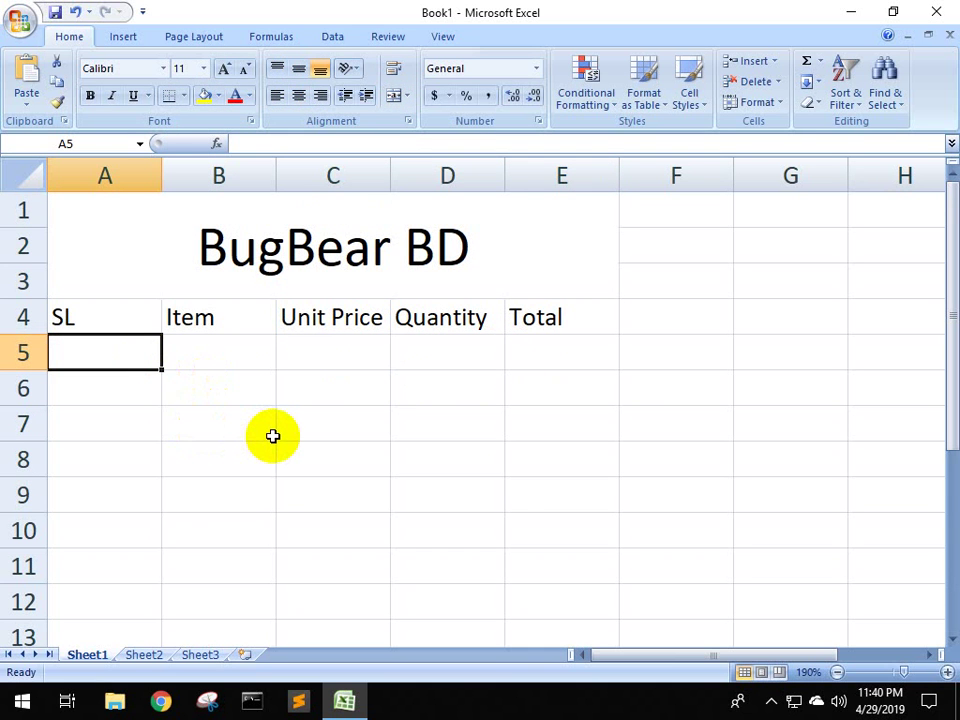
type("1")
key("Return")
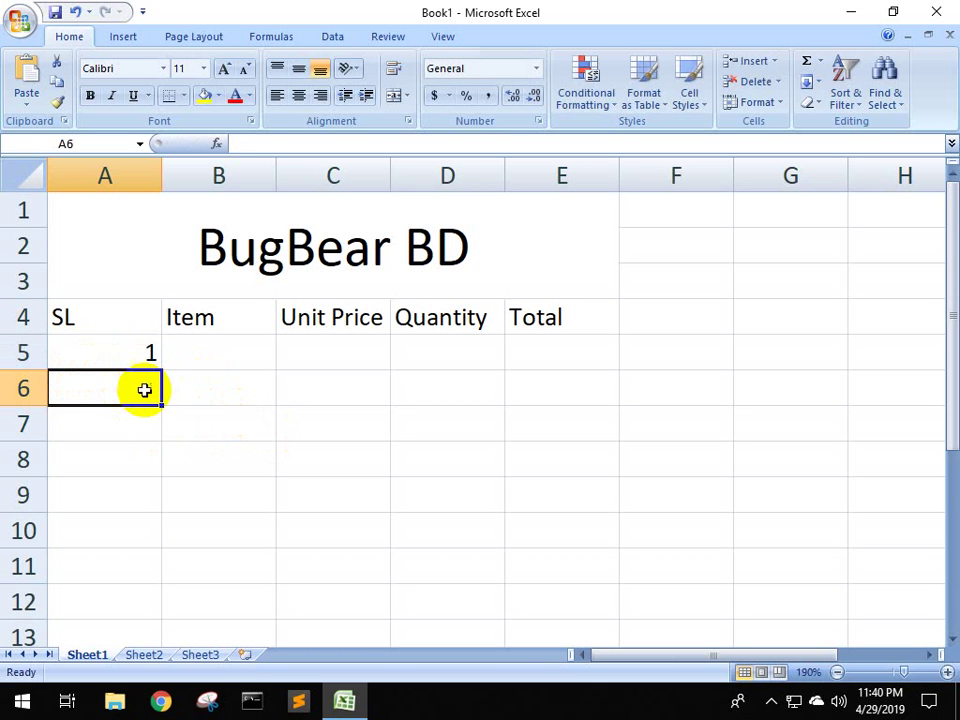
type("2")
key("Tab")
key("Tab")
key("Tab")
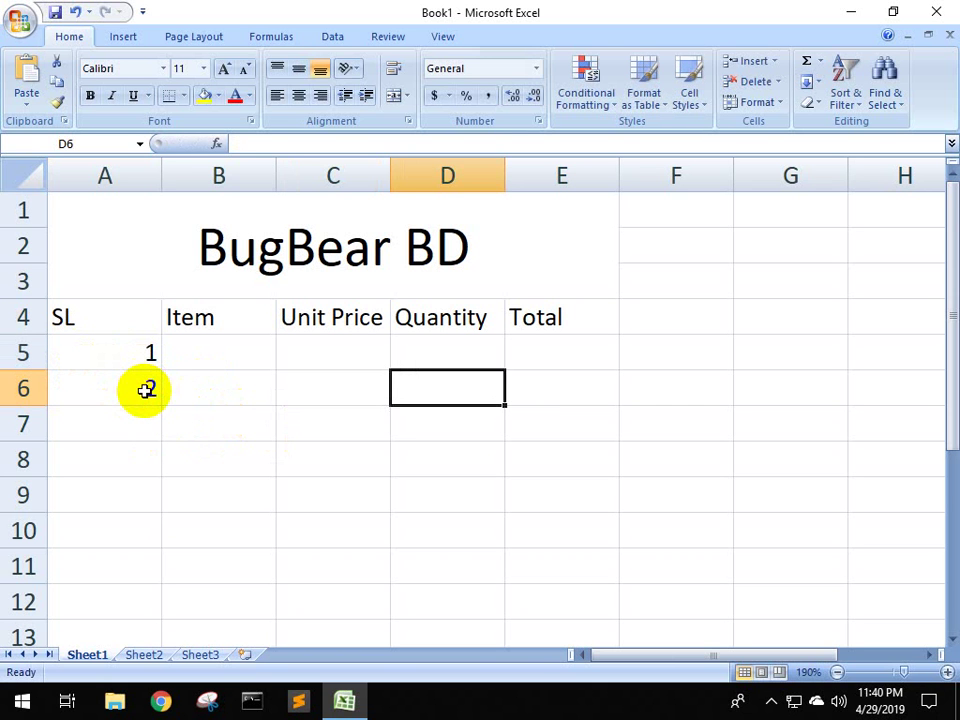
left_click(122, 426)
type("3")
key("Return")
type("4")
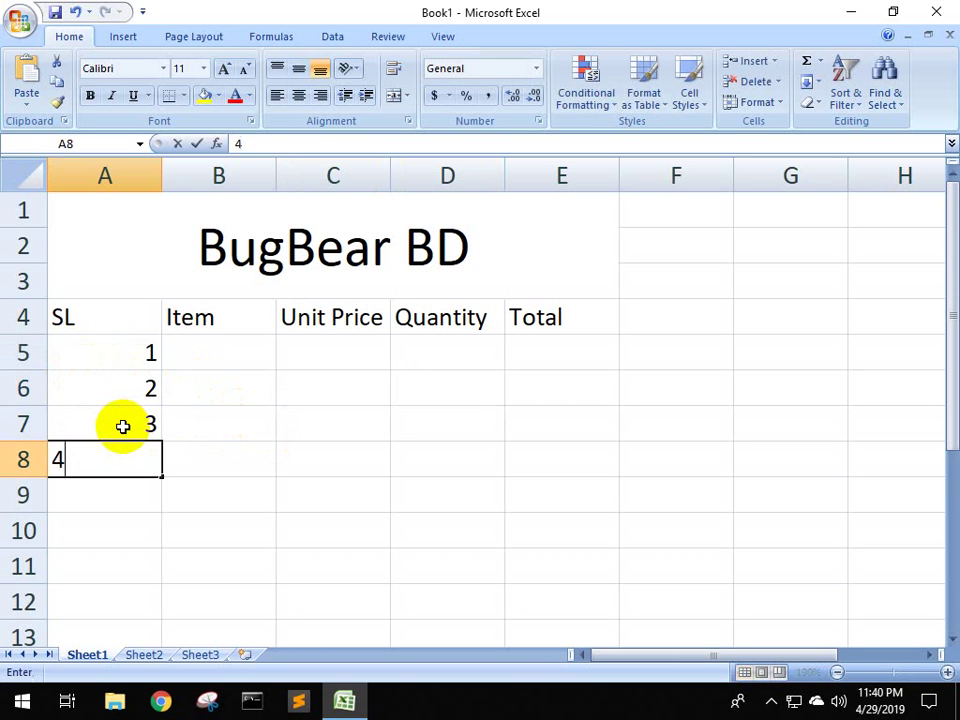
key("Return")
type("5")
key("Up")
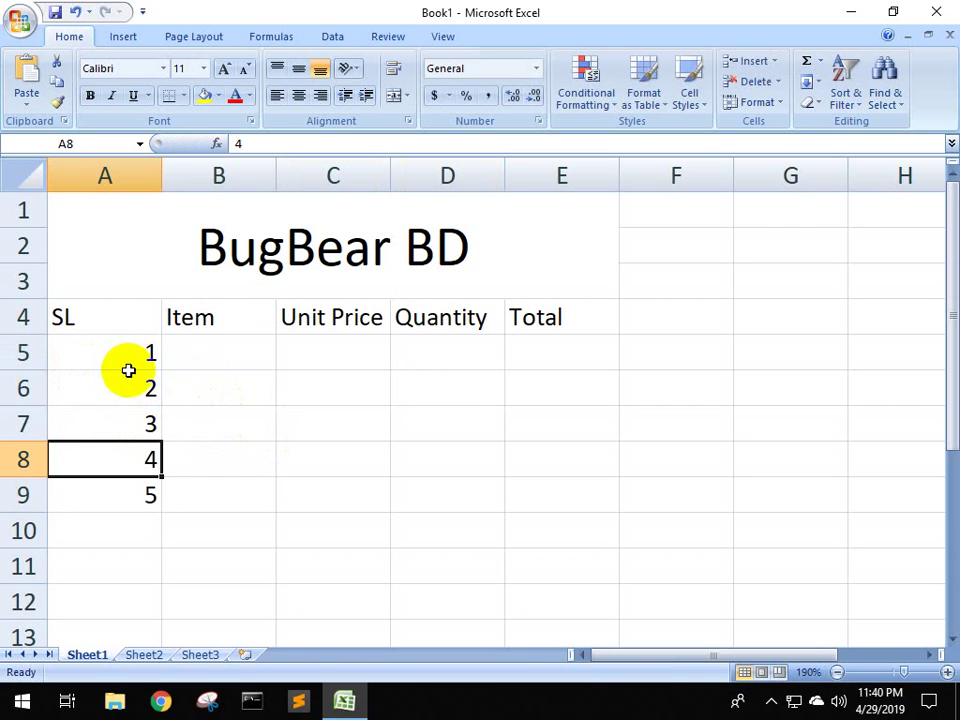
left_click_drag(128, 373, 133, 536)
Clear A6:A10 and enter the formula =A5+1 in A6 so it shows 2
key("Delete")
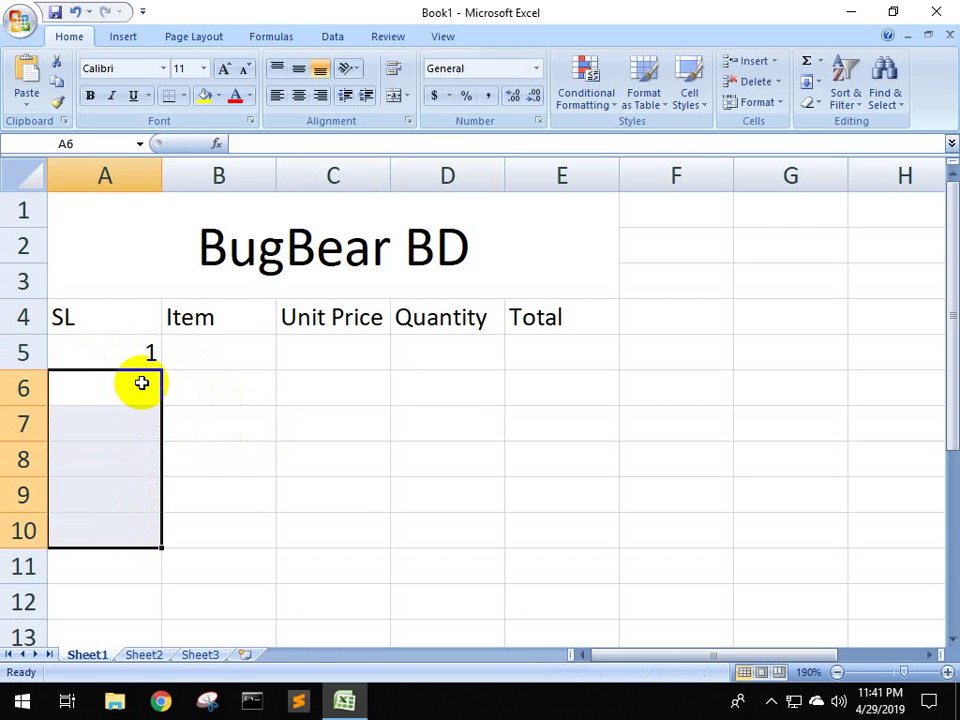
left_click(141, 383)
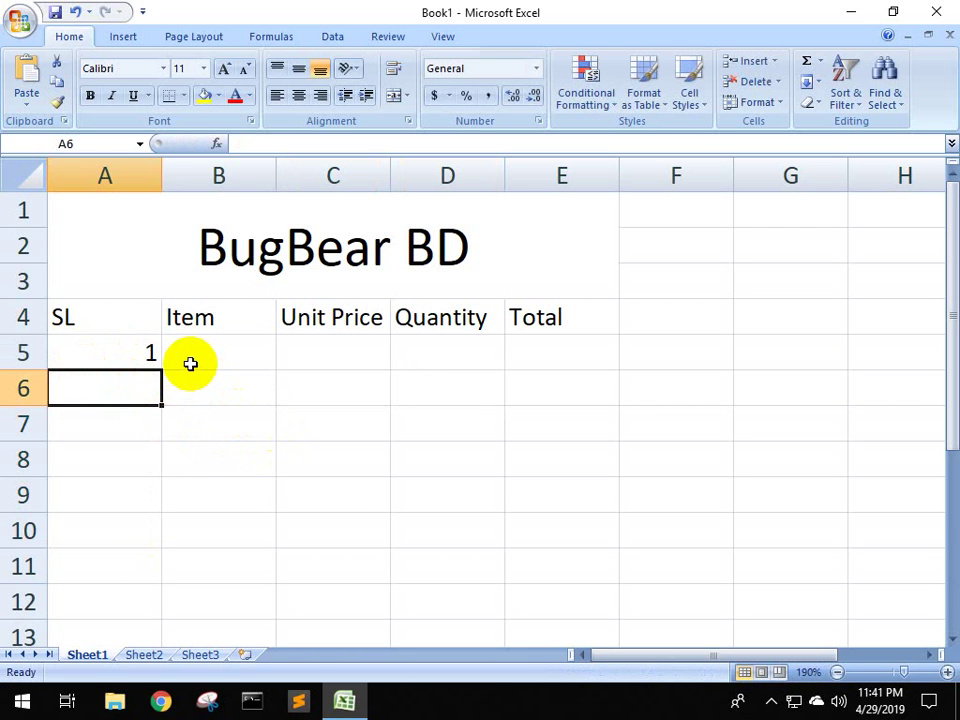
type("=")
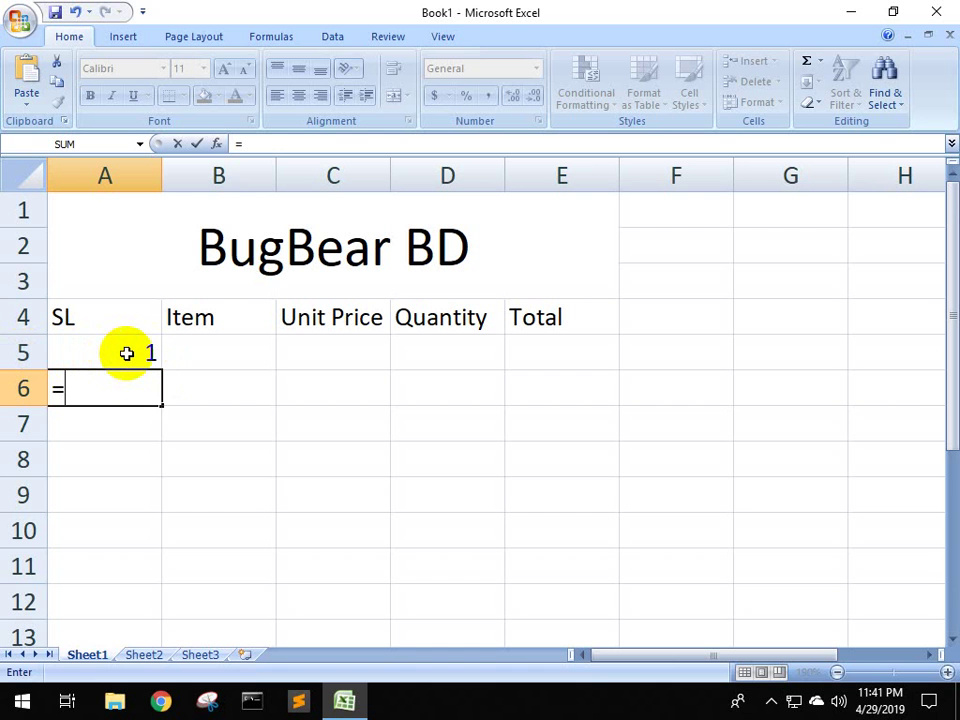
type("a")
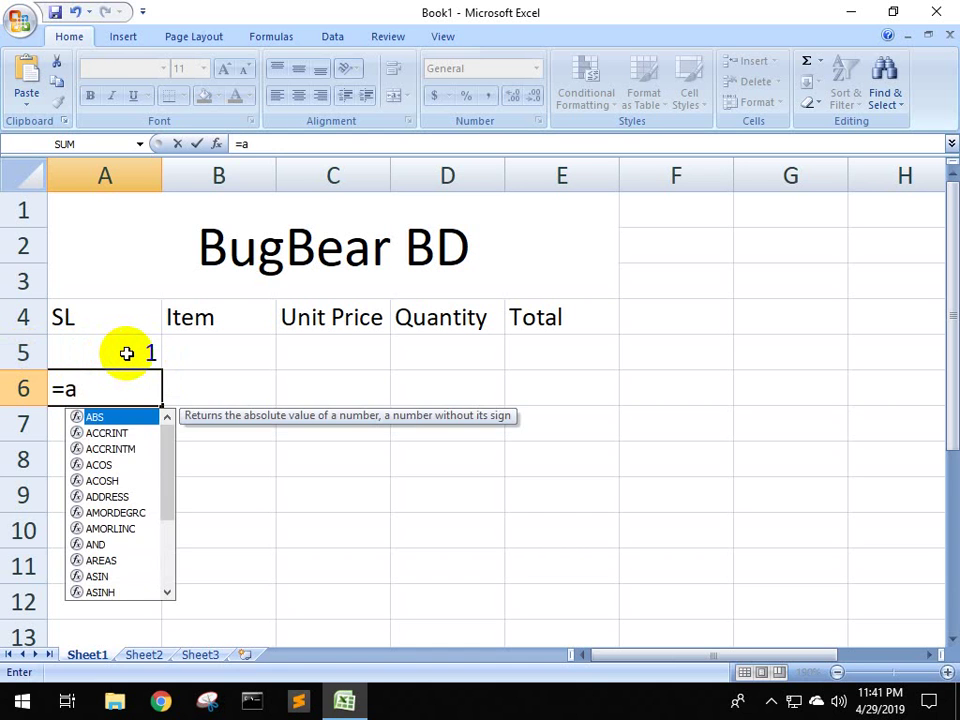
type("5+1")
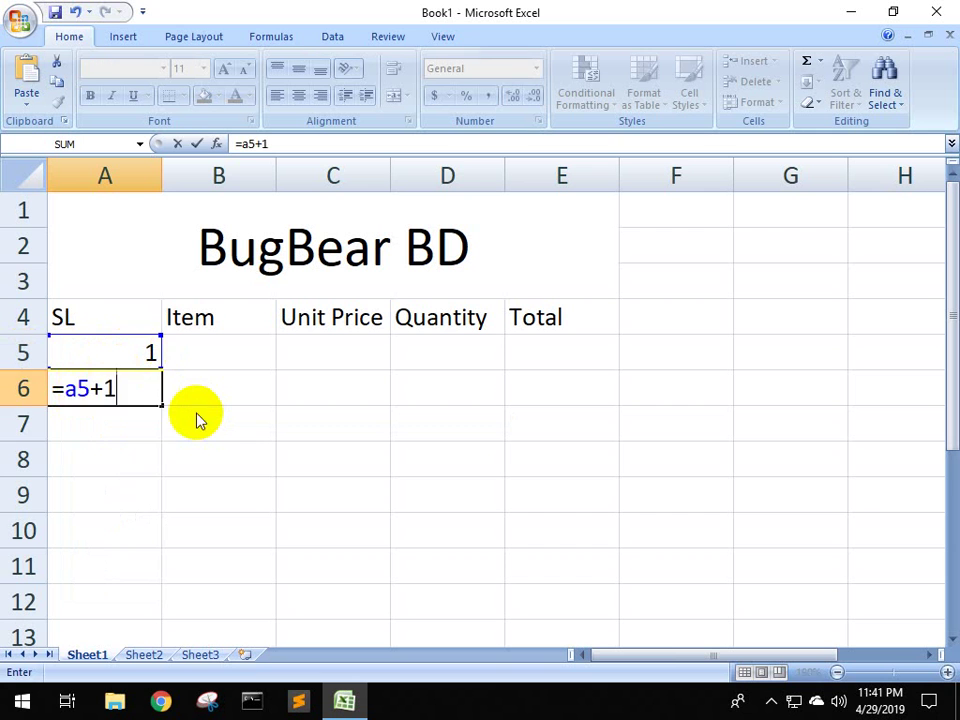
key("Return")
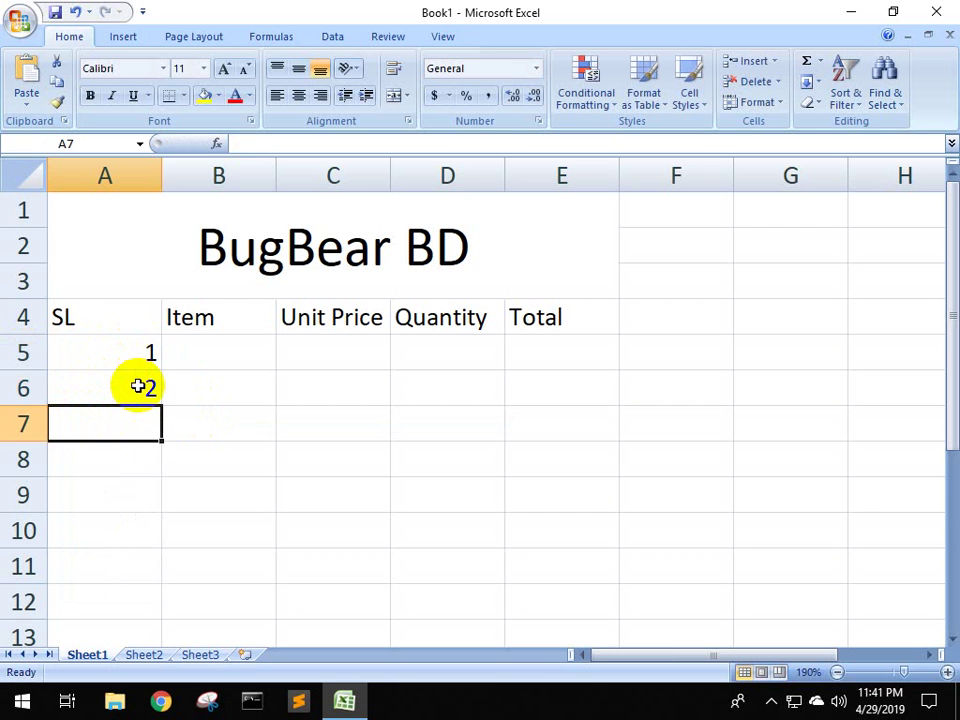
left_click(145, 390)
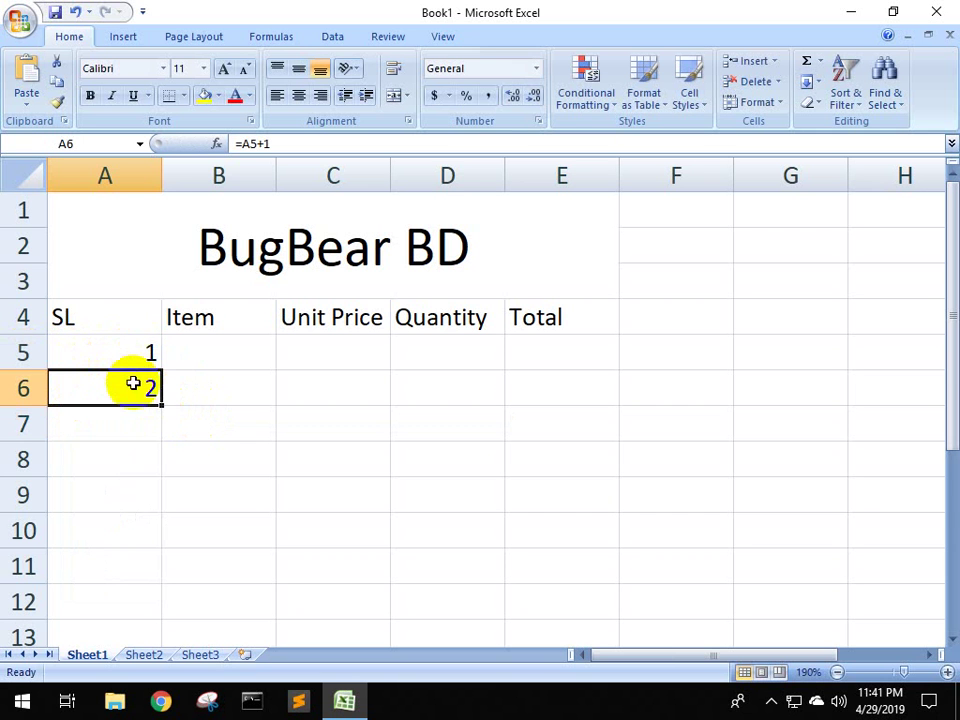
Fill the =A5+1 serial formula down column A with the fill handle
scroll(140, 370, "down", 1)
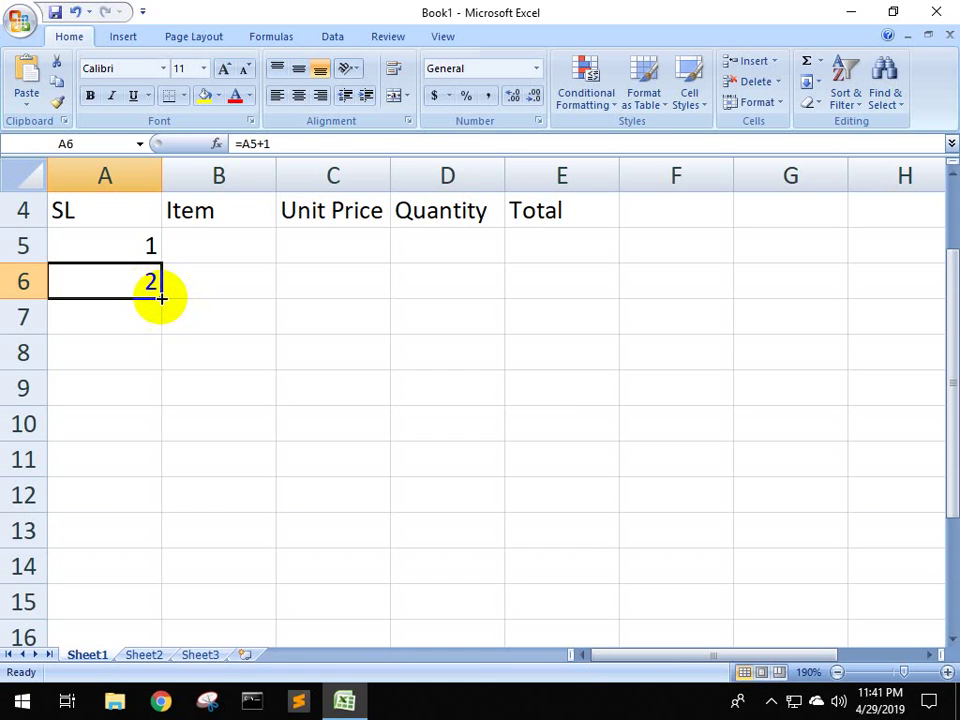
left_click_drag(161, 297, 165, 502)
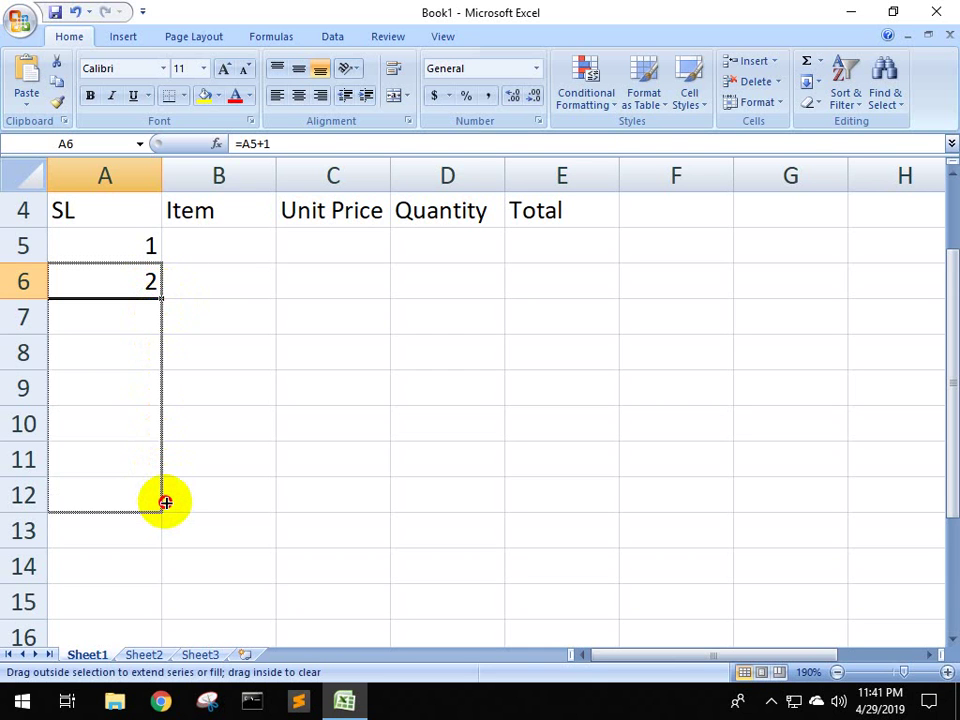
mouse_move(165, 502)
left_mouse_down()
mouse_move(149, 533)
mouse_move(154, 568)
left_mouse_up()
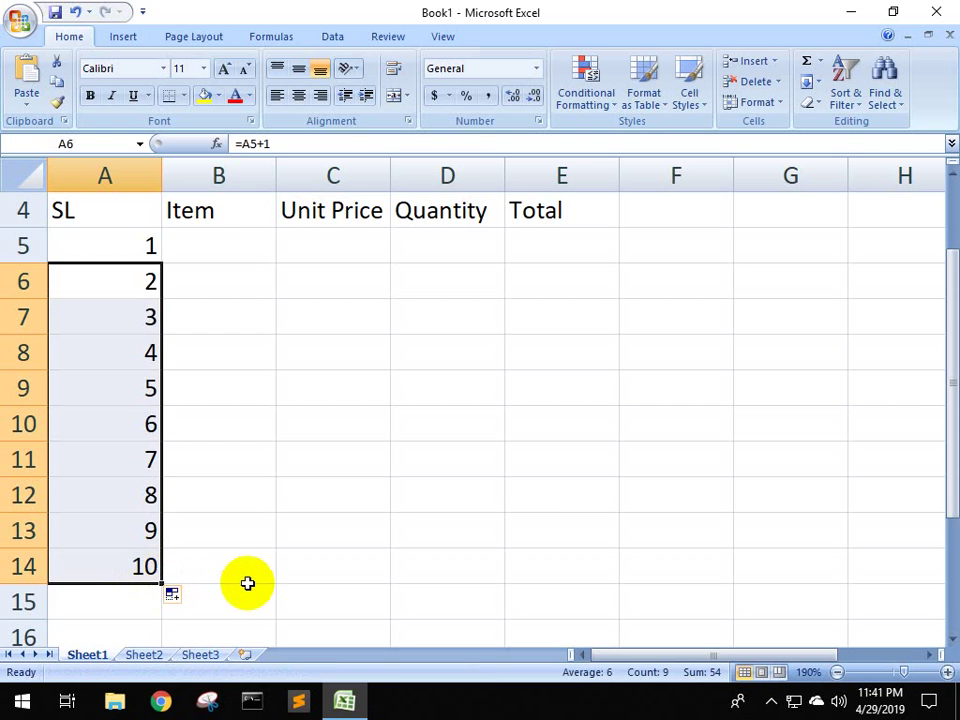
scroll(140, 470, "down", 2)
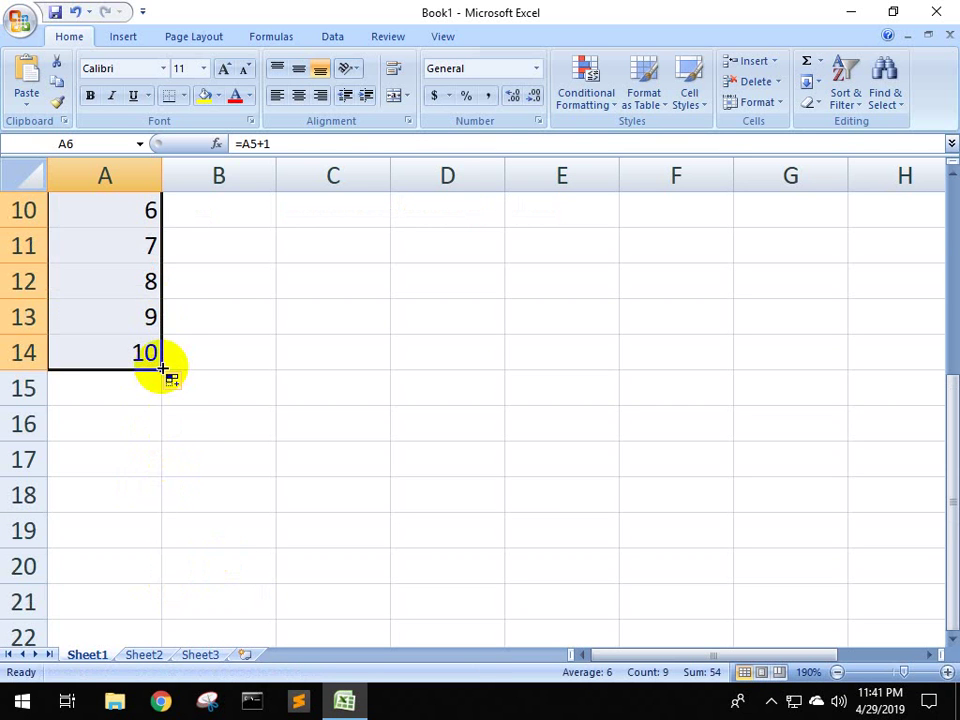
mouse_move(160, 370)
left_mouse_down()
mouse_move(165, 468)
mouse_move(152, 283)
left_mouse_up()
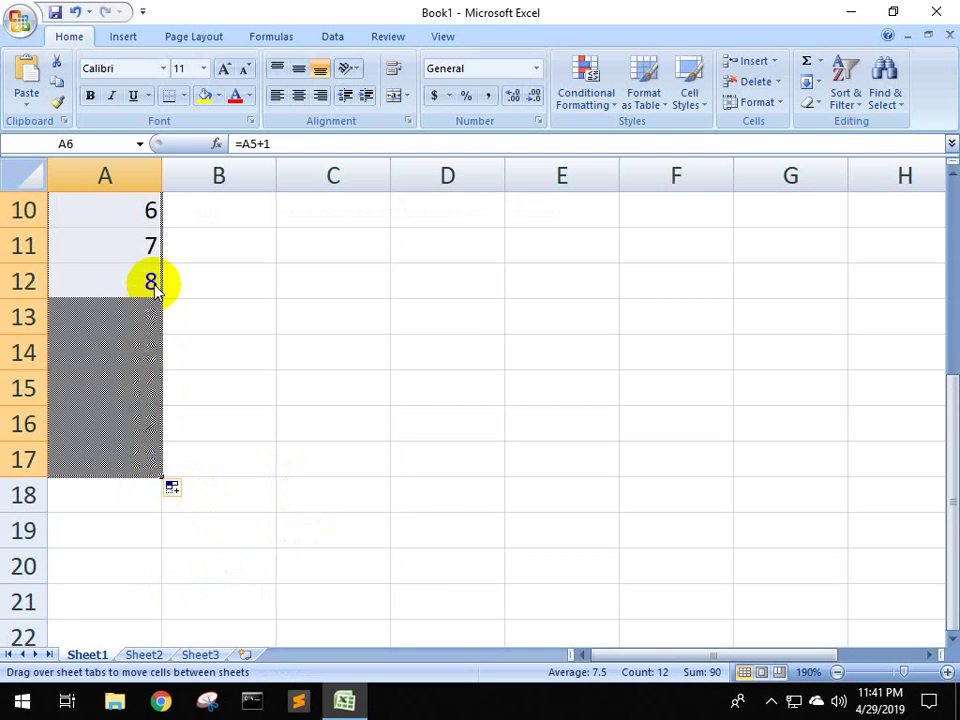
scroll(426, 557, "up", 3)
scroll(428, 558, "down", 1)
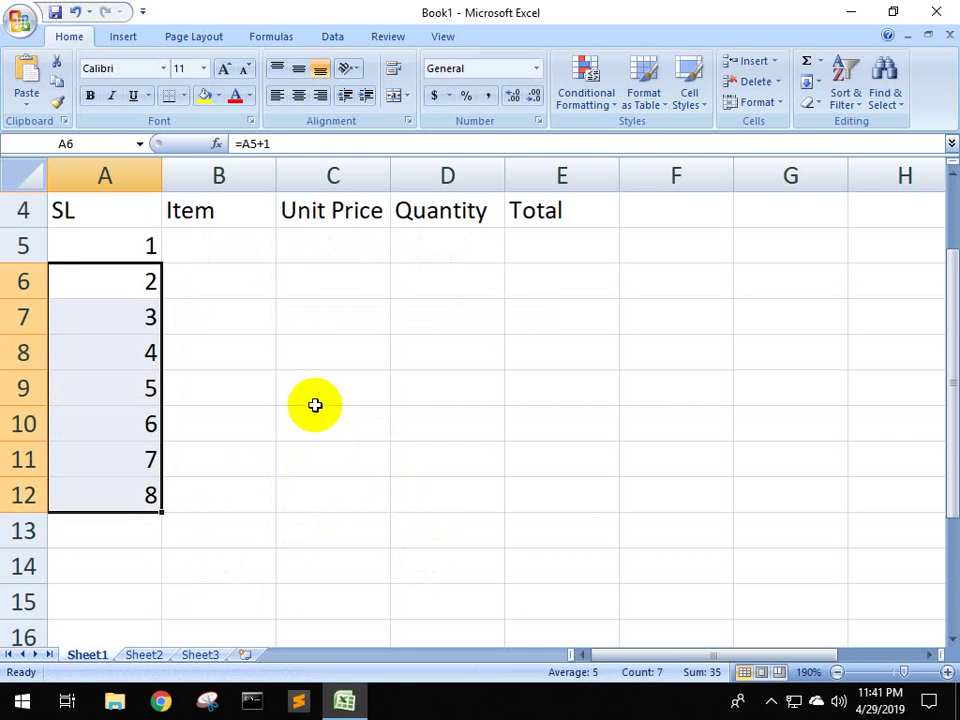
scroll(216, 377, "up", 1)
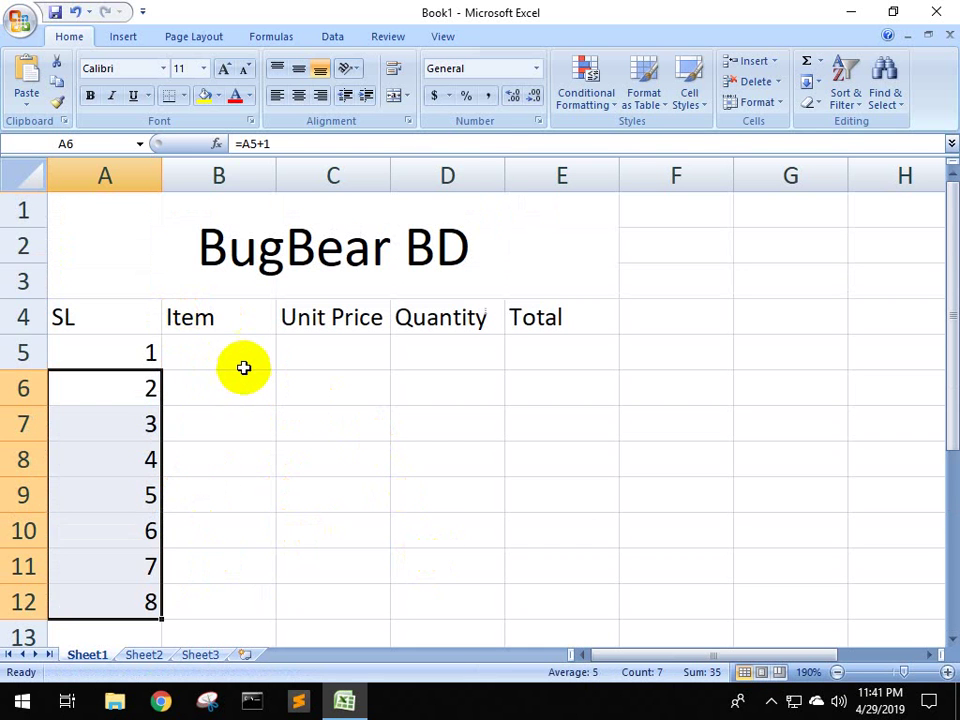
left_click(197, 341)
Pull the fill back so the SL series ends at 6 in A10
scroll(163, 446, "down", 1)
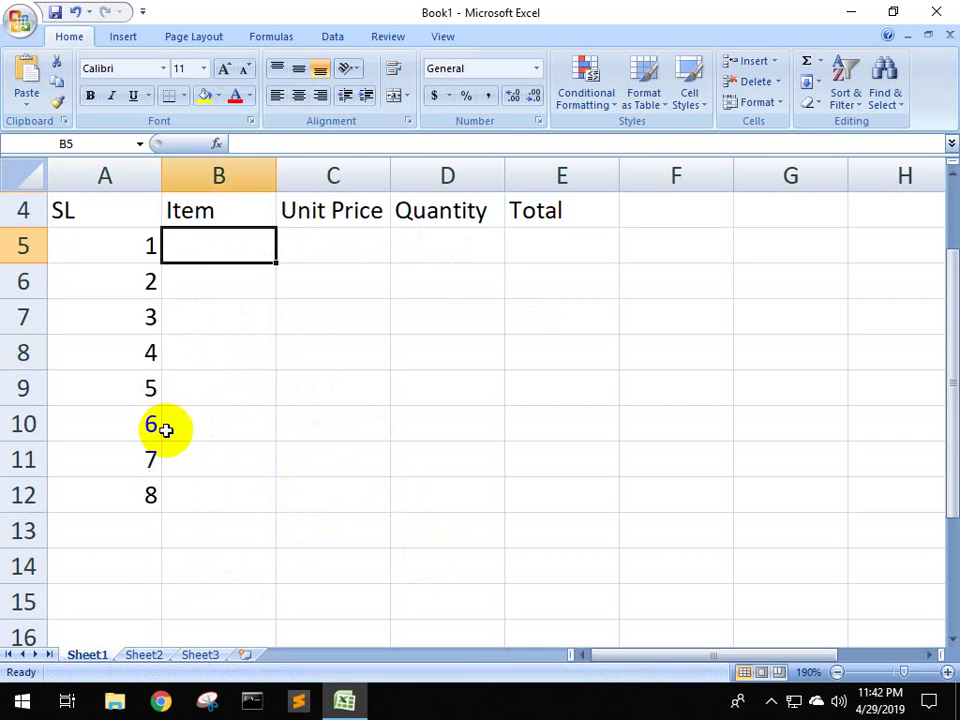
left_click(143, 245)
mouse_move(143, 245)
left_mouse_down()
mouse_move(150, 492)
mouse_move(163, 442)
left_mouse_up()
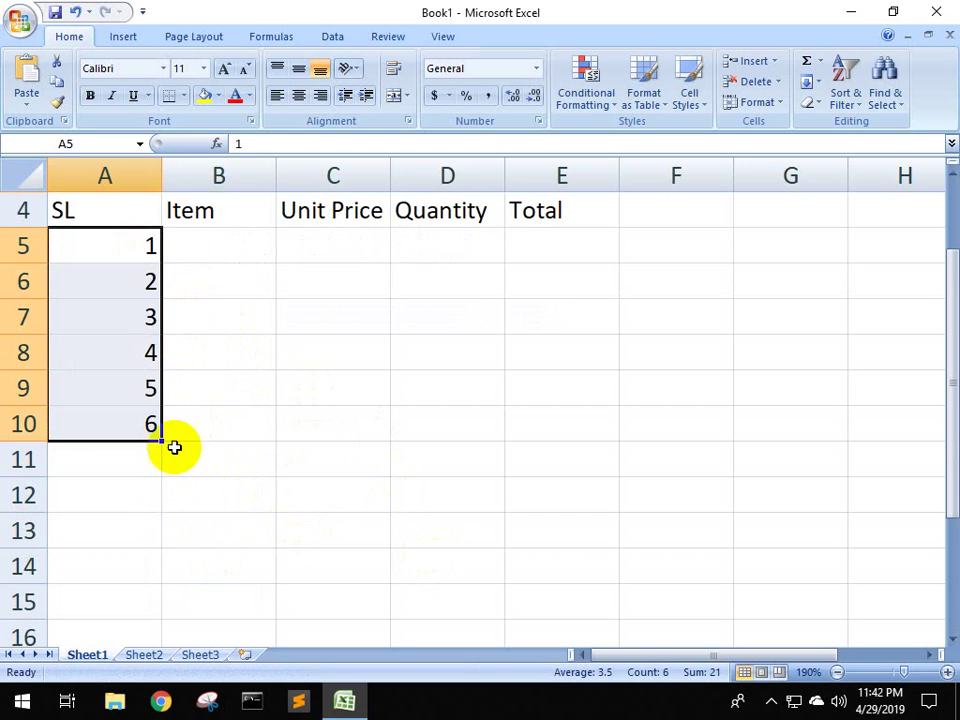
left_click(227, 251)
scroll(263, 292, "up", 1)
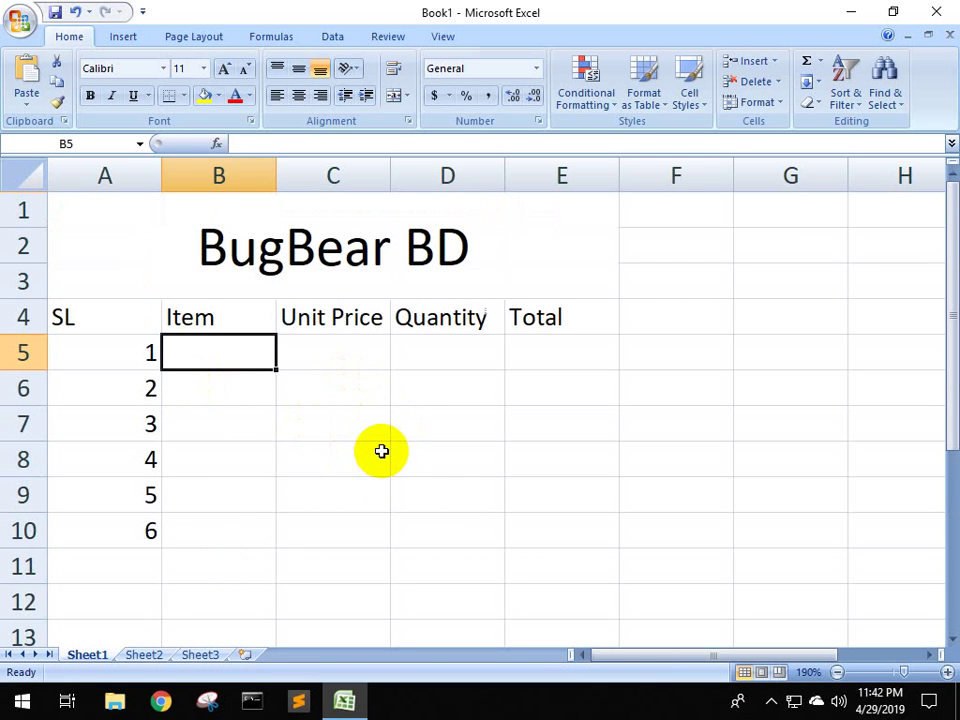
Enter Mouse, Keyboard, Monitor, UPS, DVD RW and RAM into B5:B10
type("Mouse")
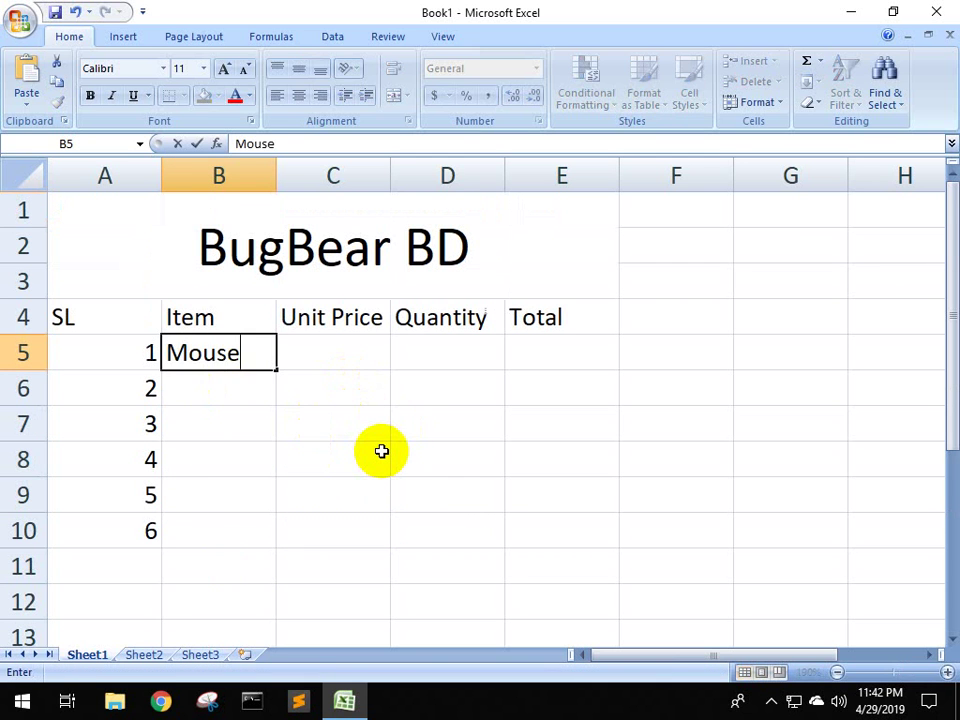
key("Return")
type("Keyboard")
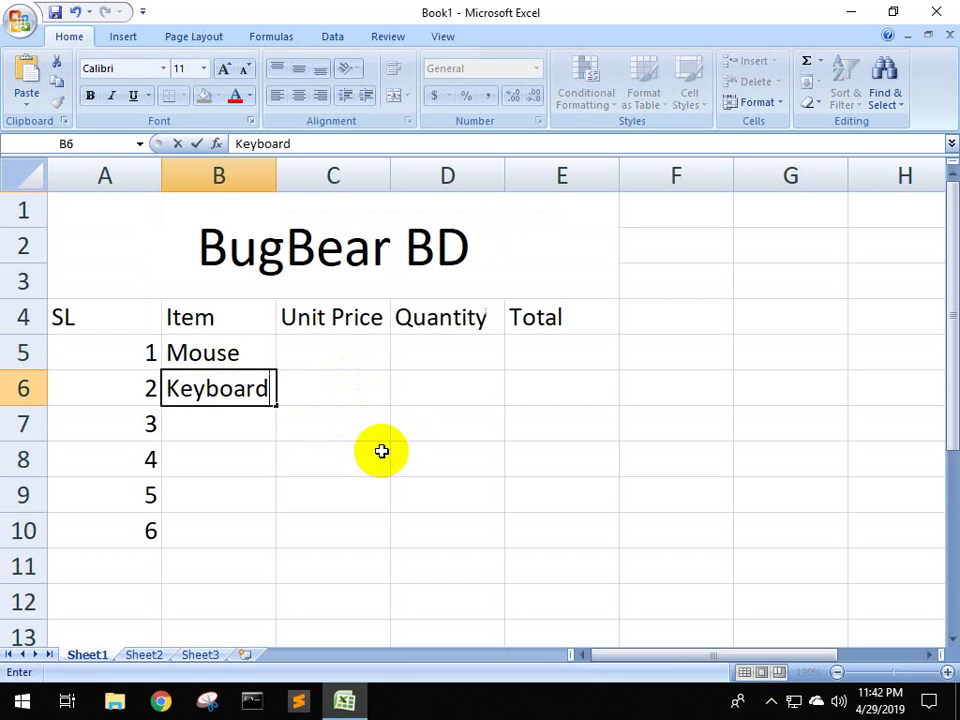
key("Return")
type("Mo")
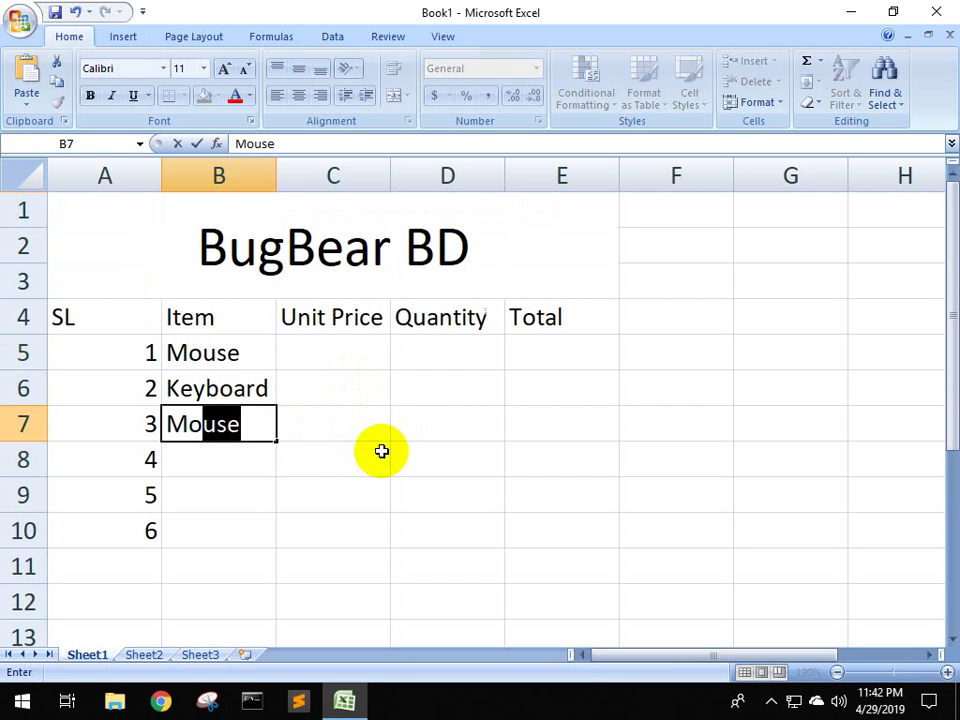
type("nitor")
key("Return")
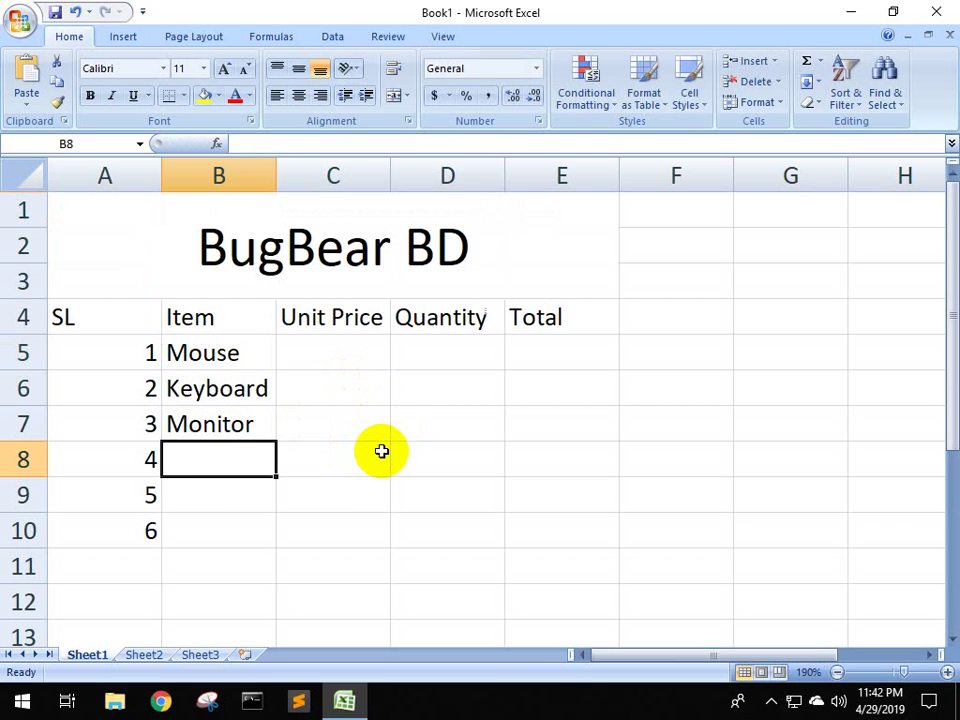
type("US")
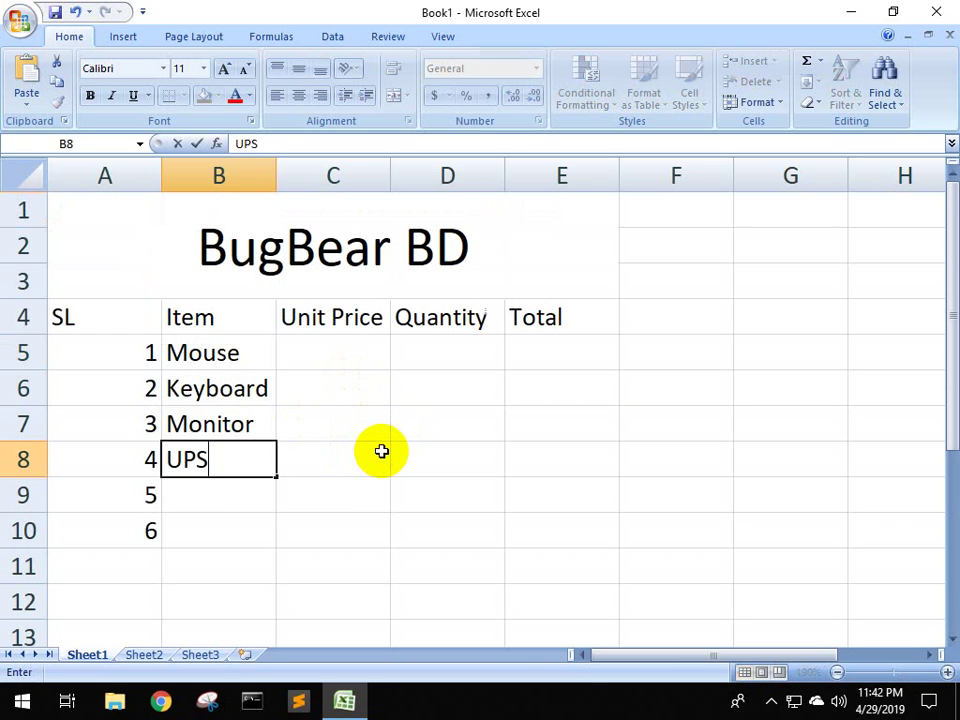
key("Return")
type("DVD RW")
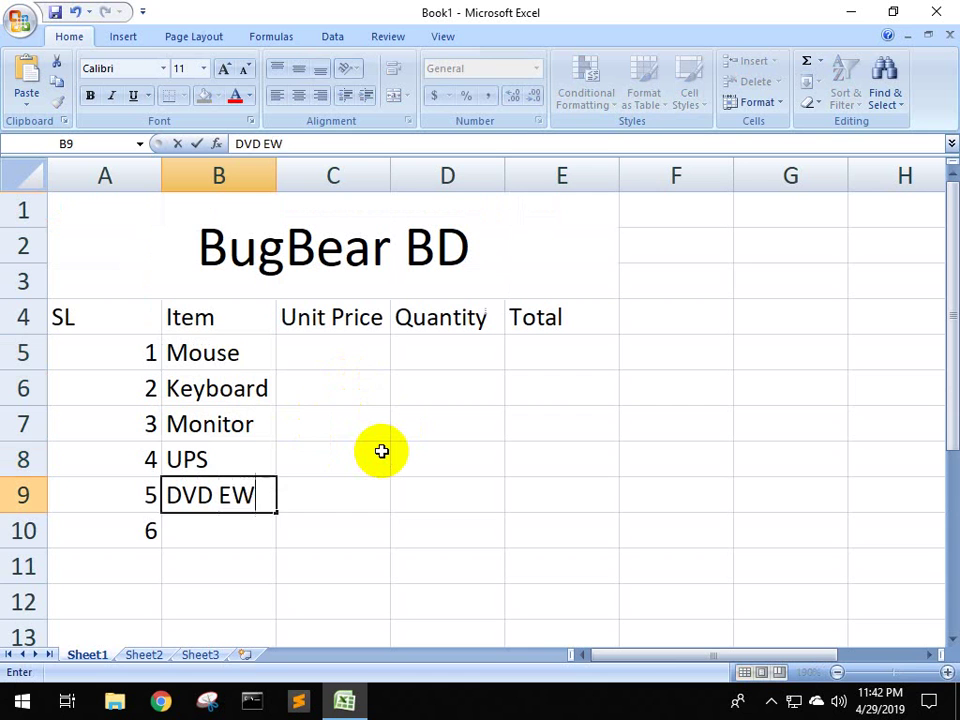
key("Return")
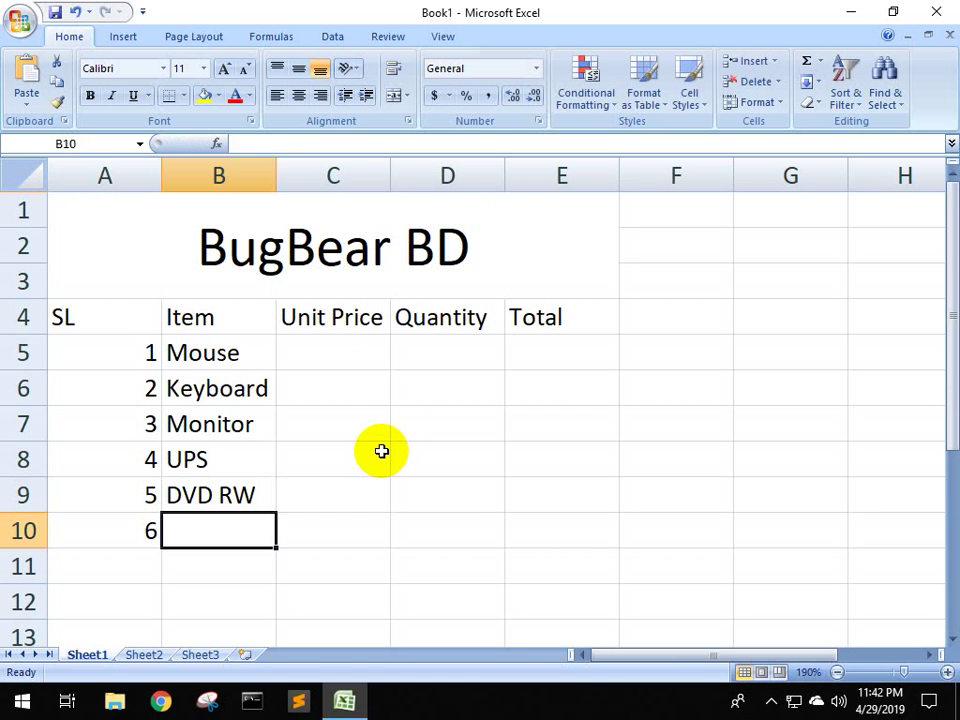
type("RAM")
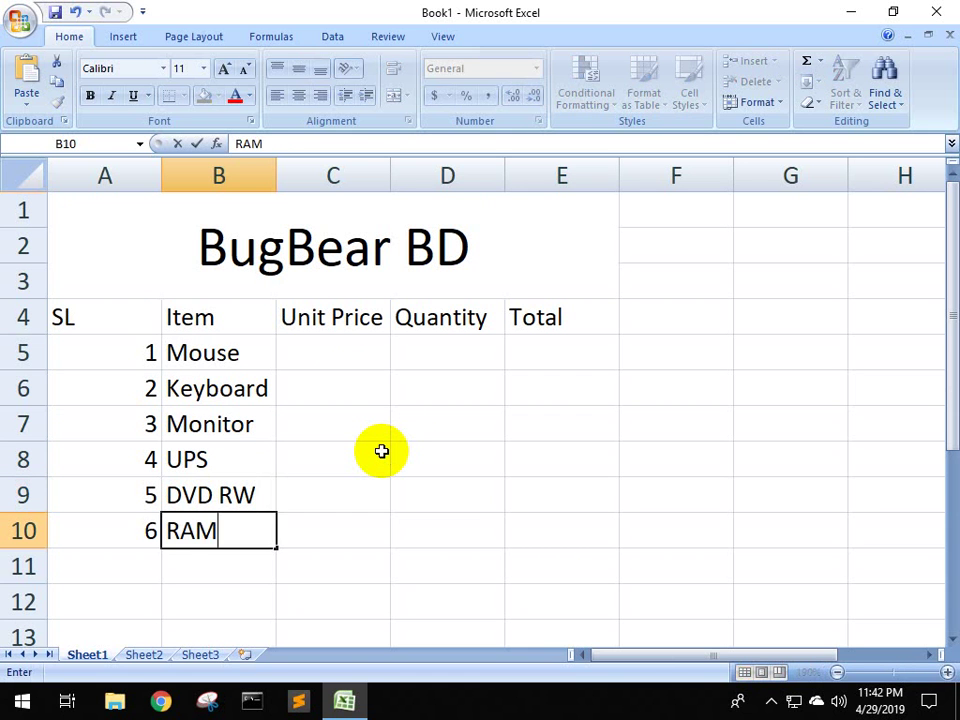
left_click(381, 360)
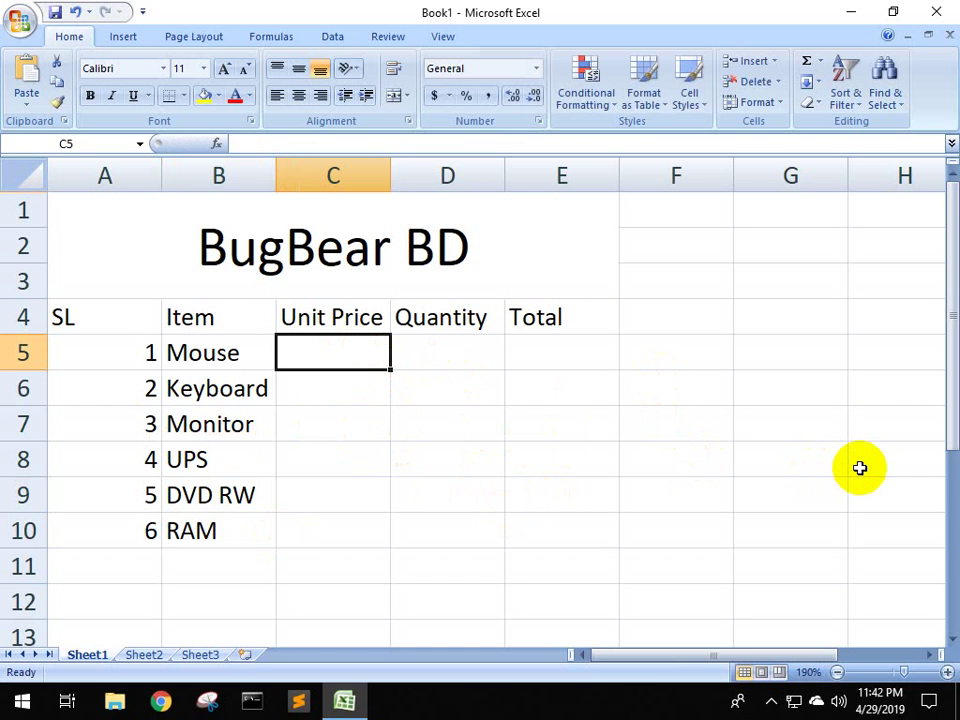
Enter unit prices 150, 250, 3500, 2400, 1100 and 1600 in C5:C10
type("150")
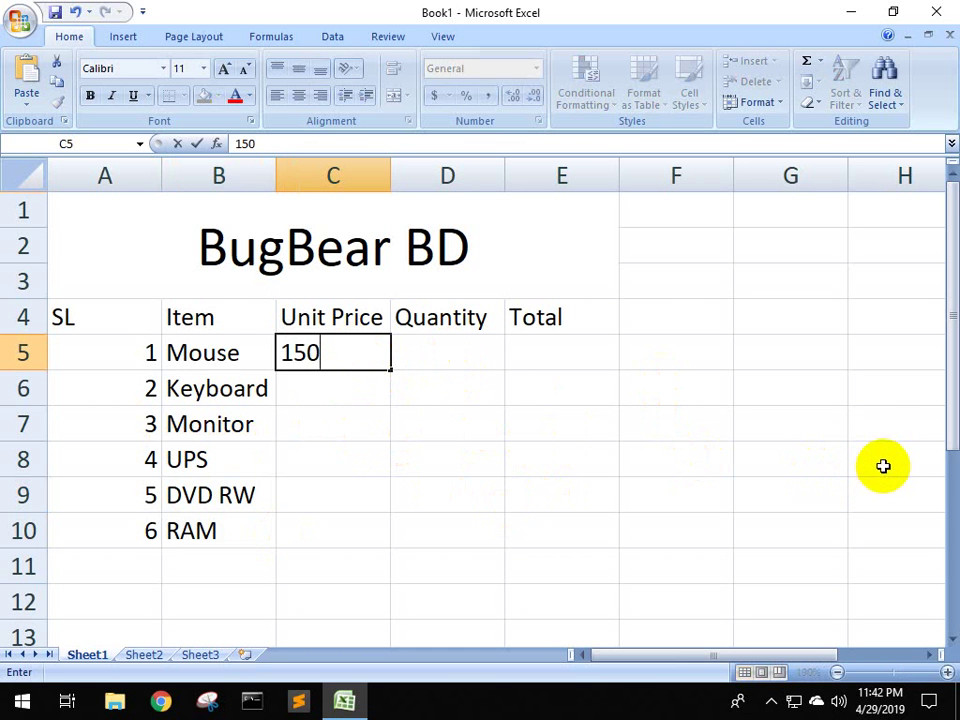
left_click(315, 385)
type("250")
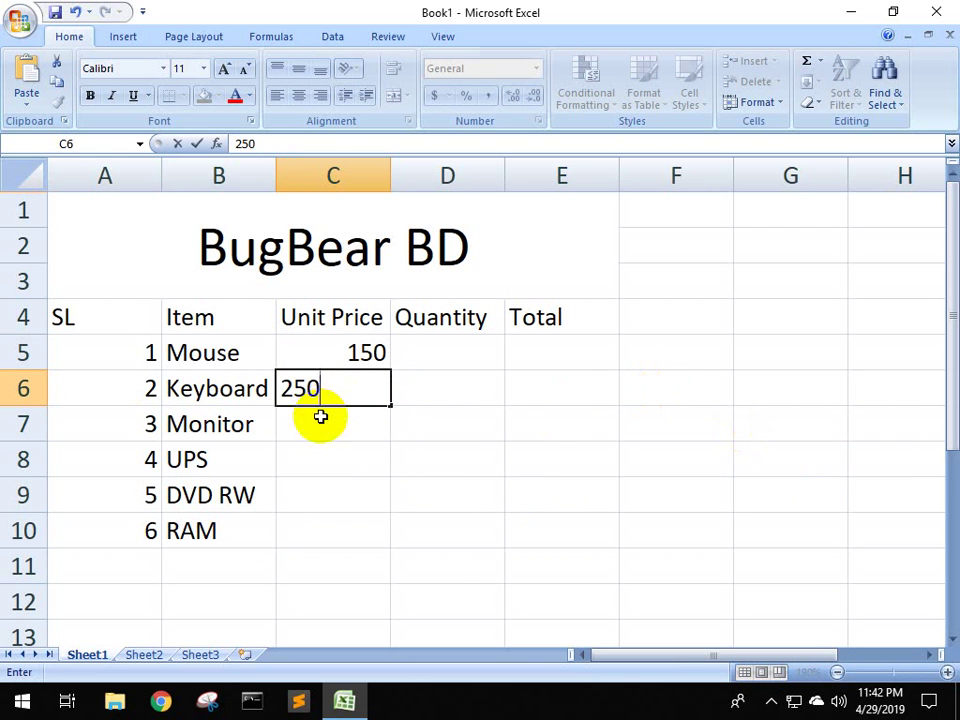
left_click(319, 418)
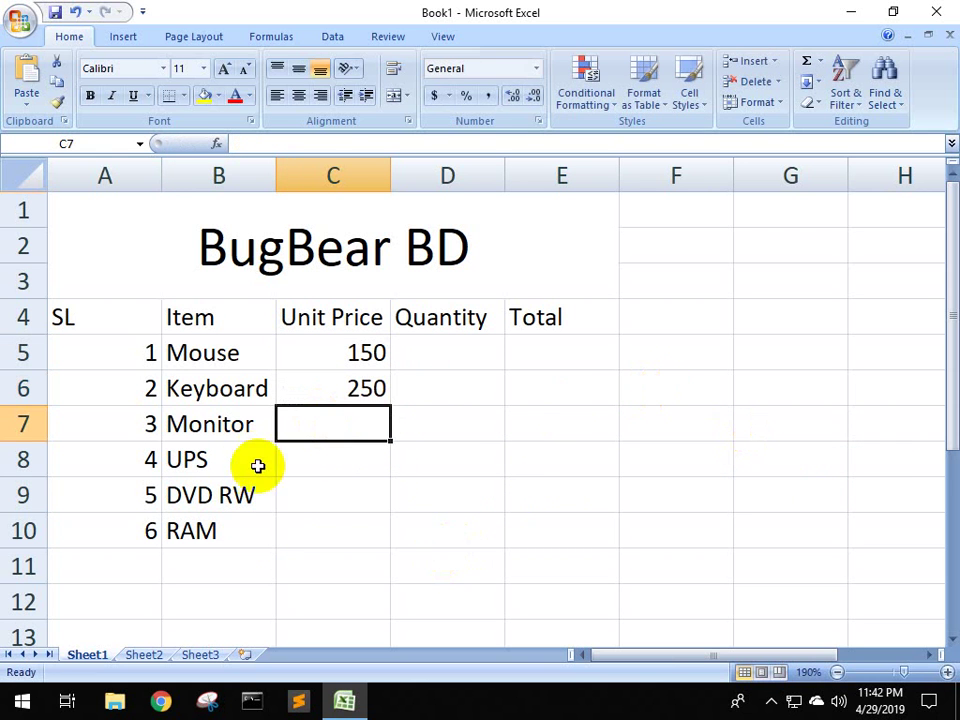
type("3500")
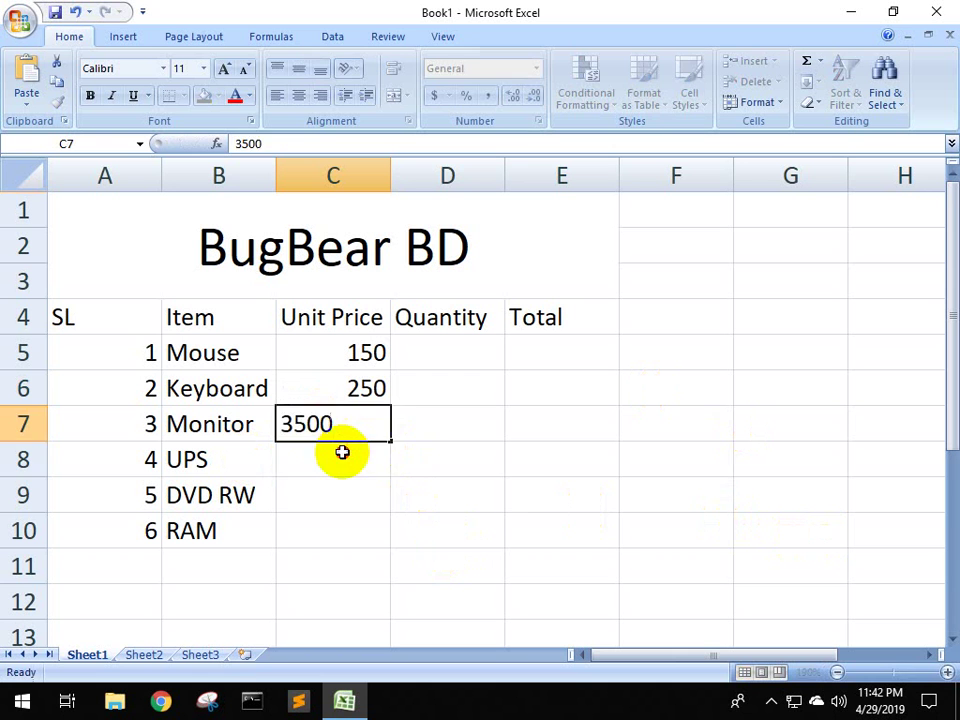
left_click(342, 453)
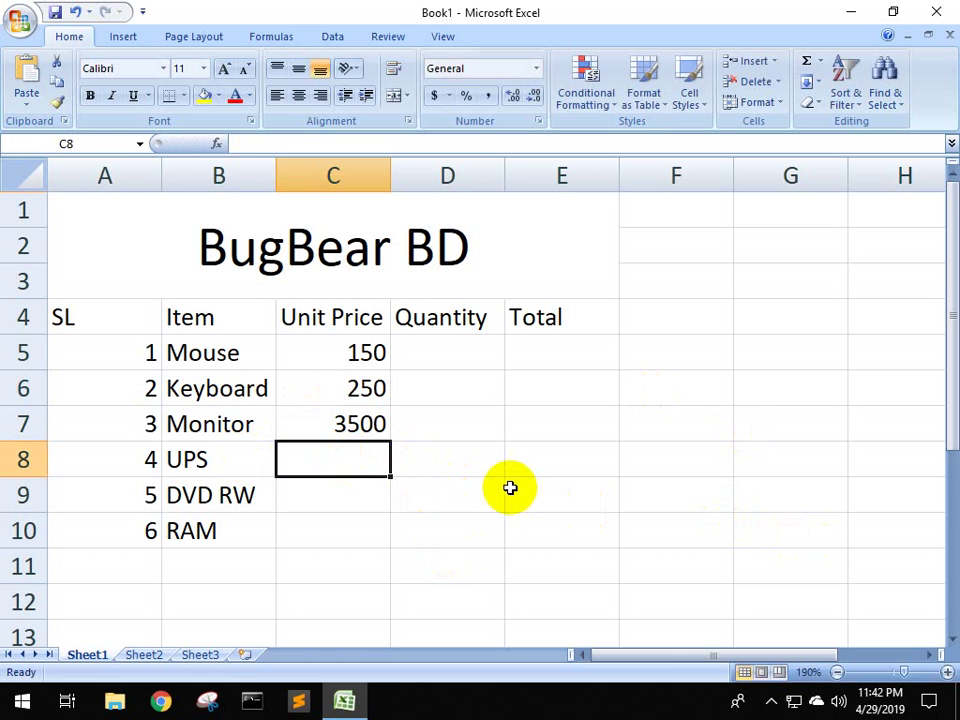
type("2400")
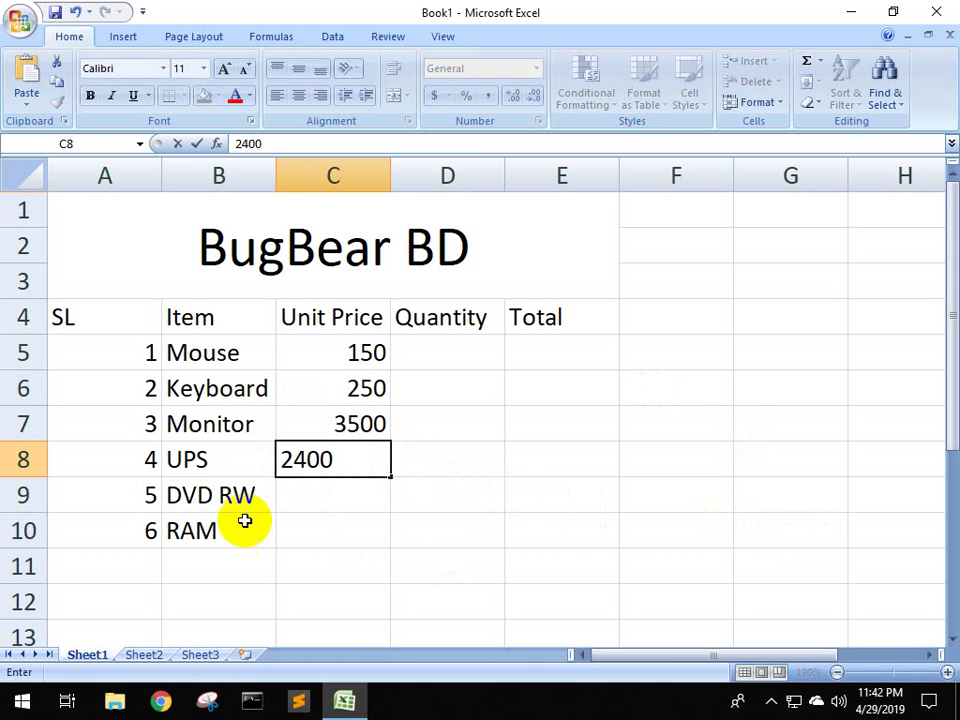
left_click(334, 503)
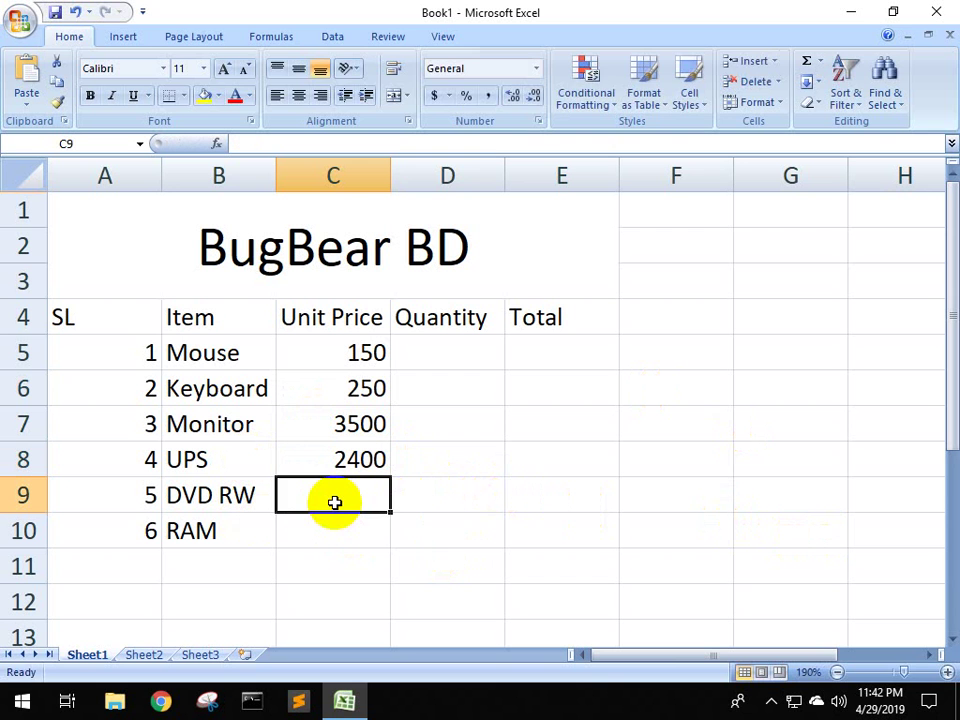
type("1100")
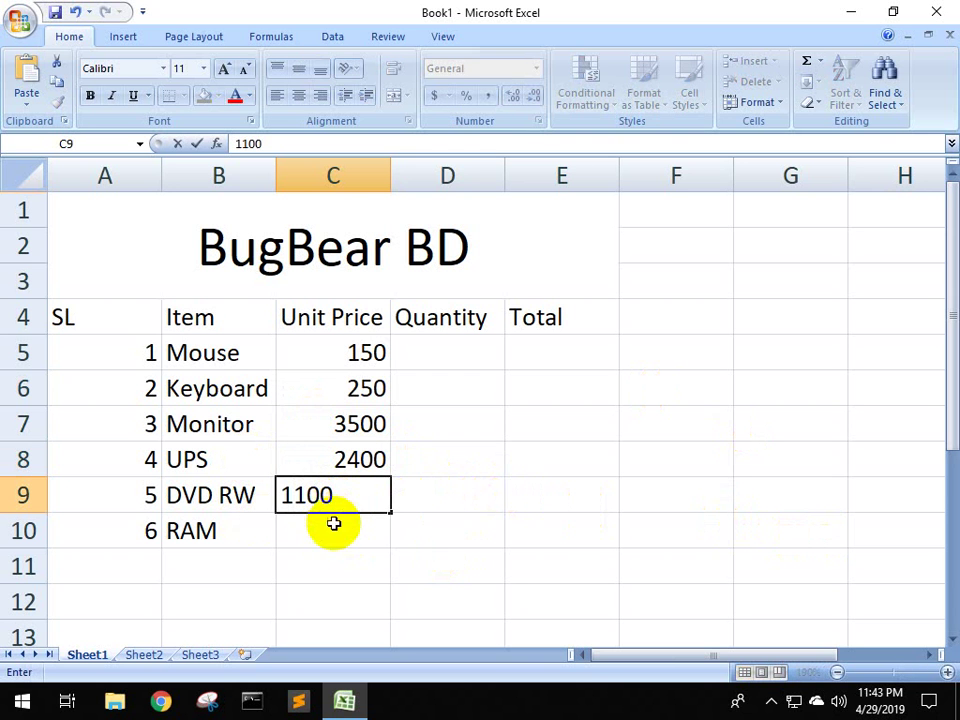
left_click(332, 540)
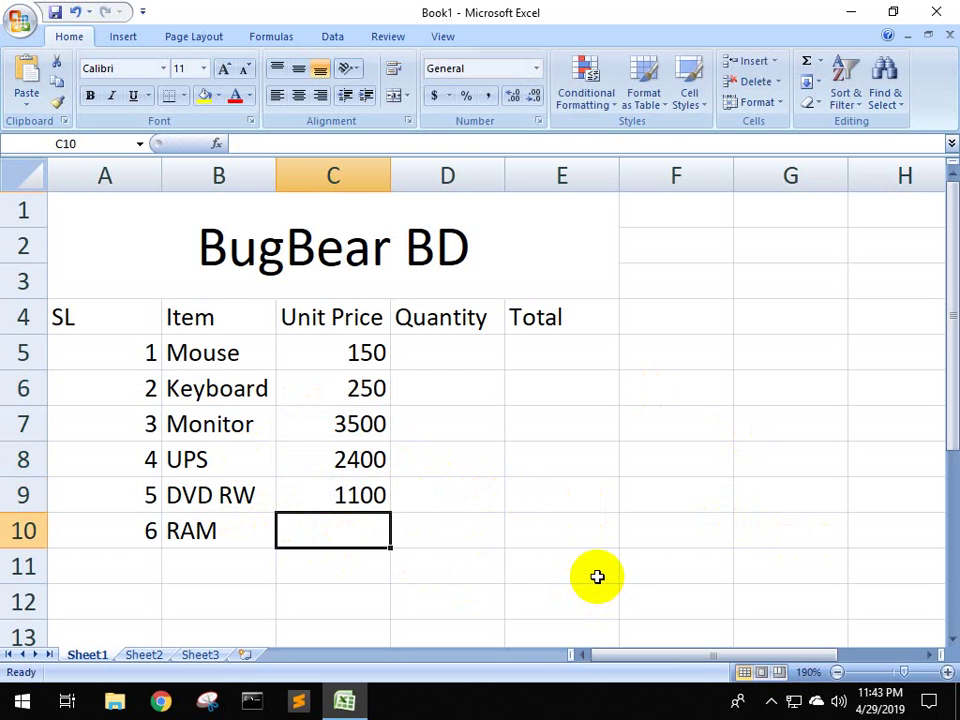
type("1600")
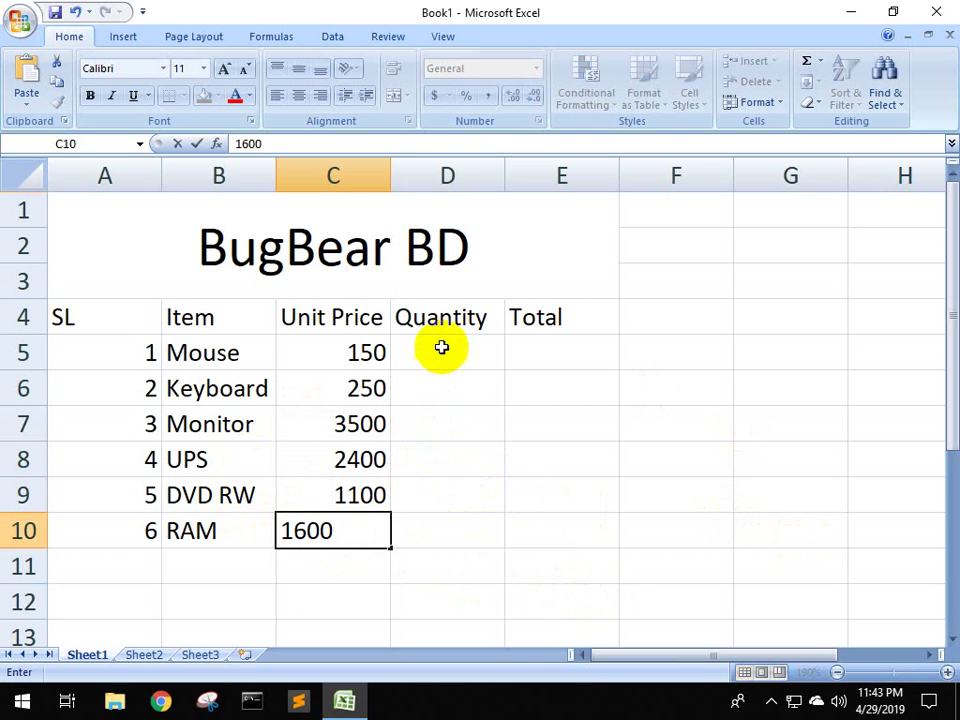
left_click(439, 349)
Select C5:C10 to check that the unit prices sum to 9000
left_click_drag(335, 352, 320, 535)
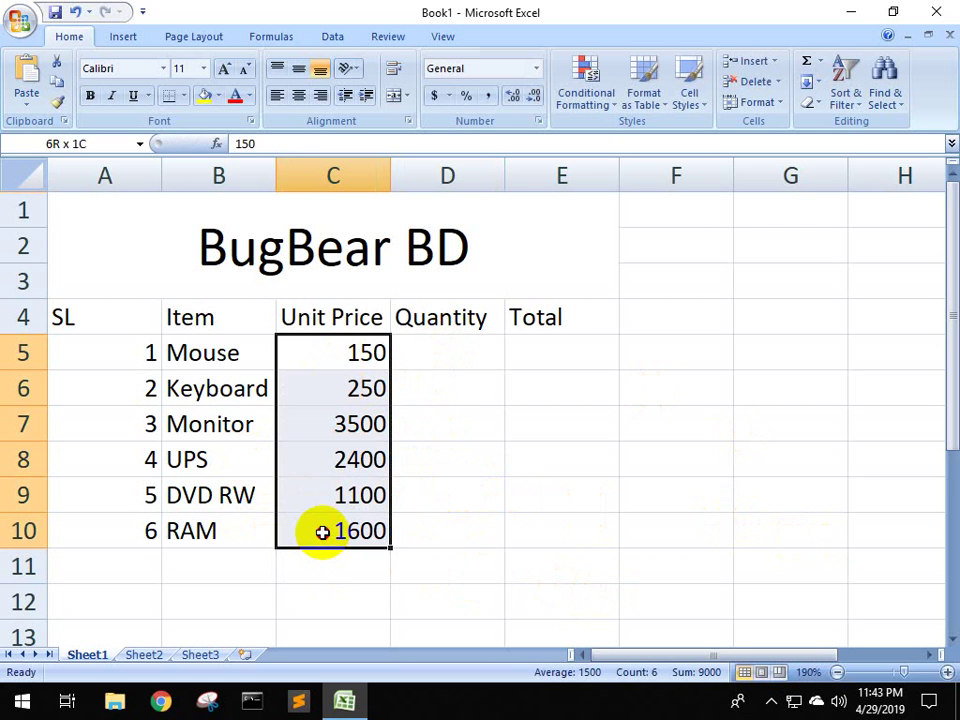
left_click(302, 360)
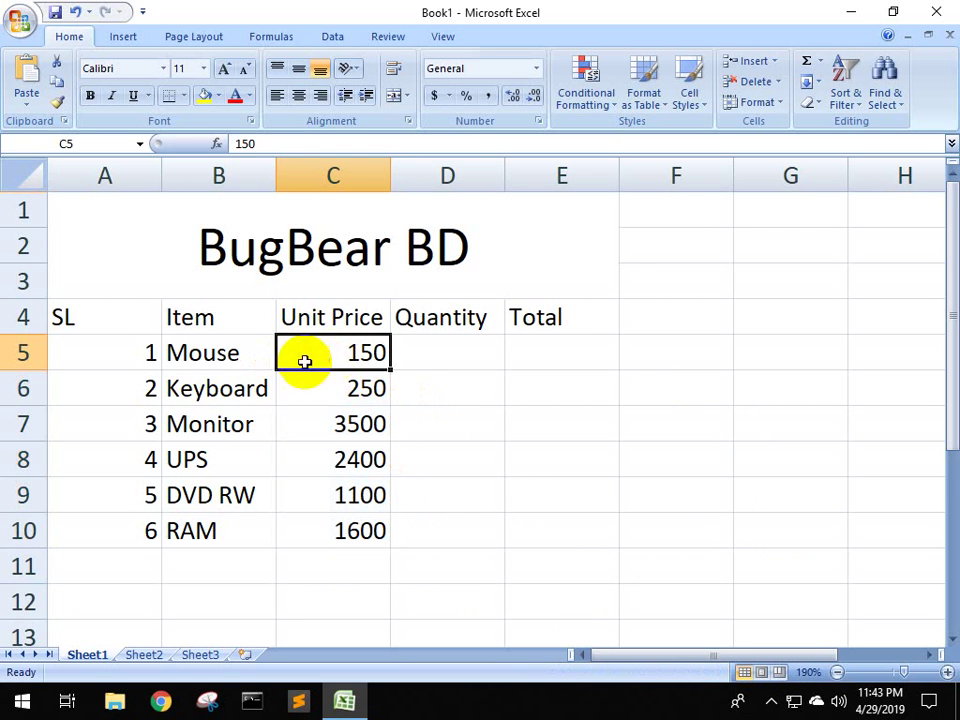
key("Left")
key("Right")
left_click(247, 391)
left_click(349, 402)
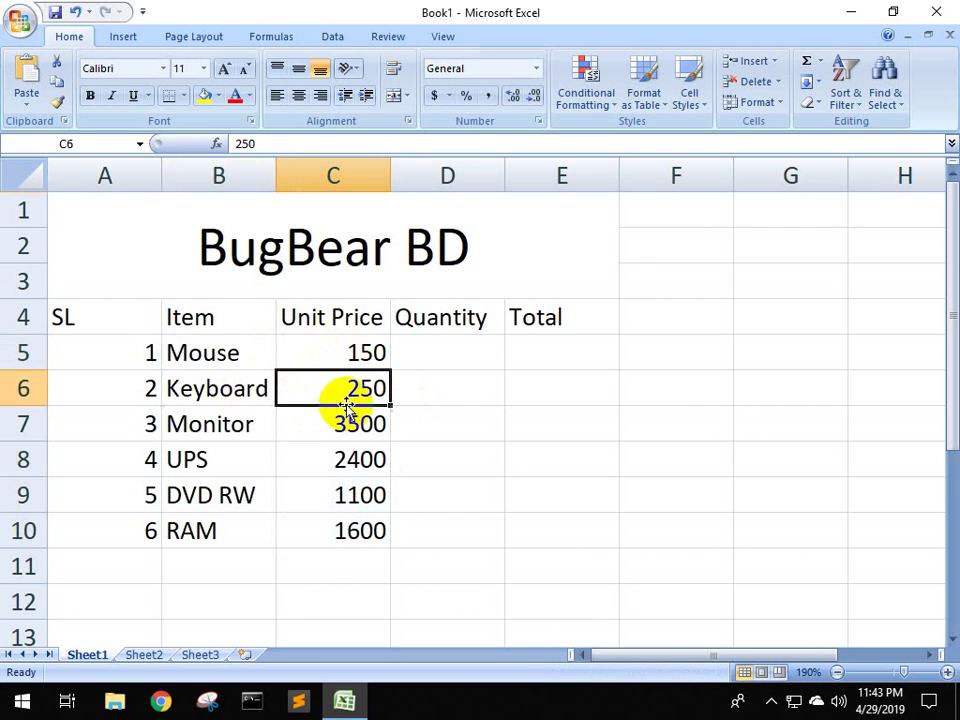
left_click(249, 435)
left_click(347, 436)
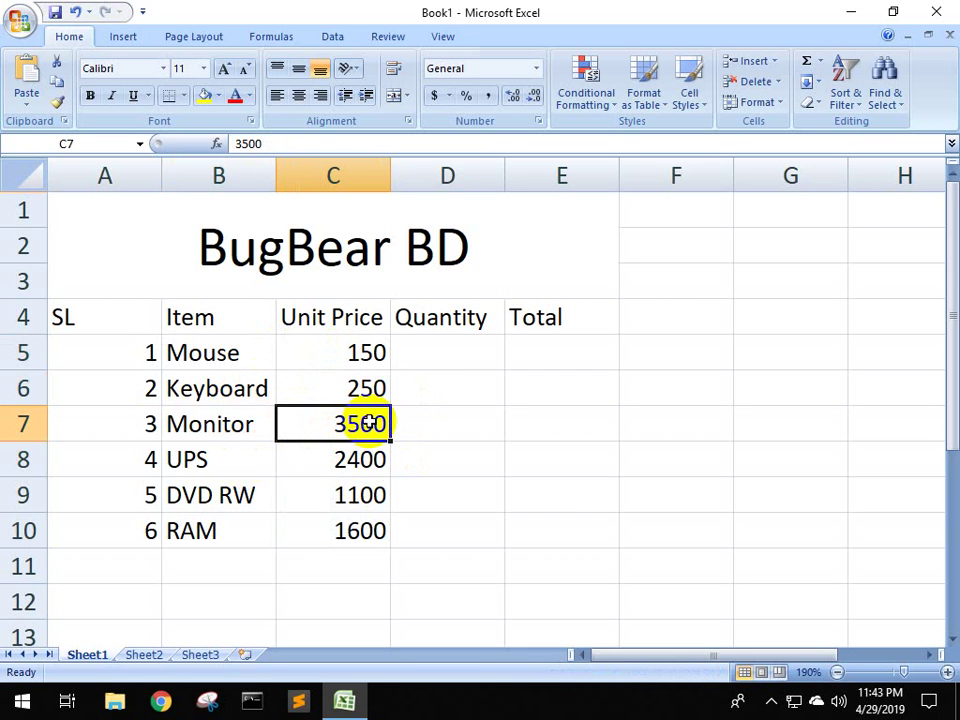
left_click_drag(378, 351, 350, 528)
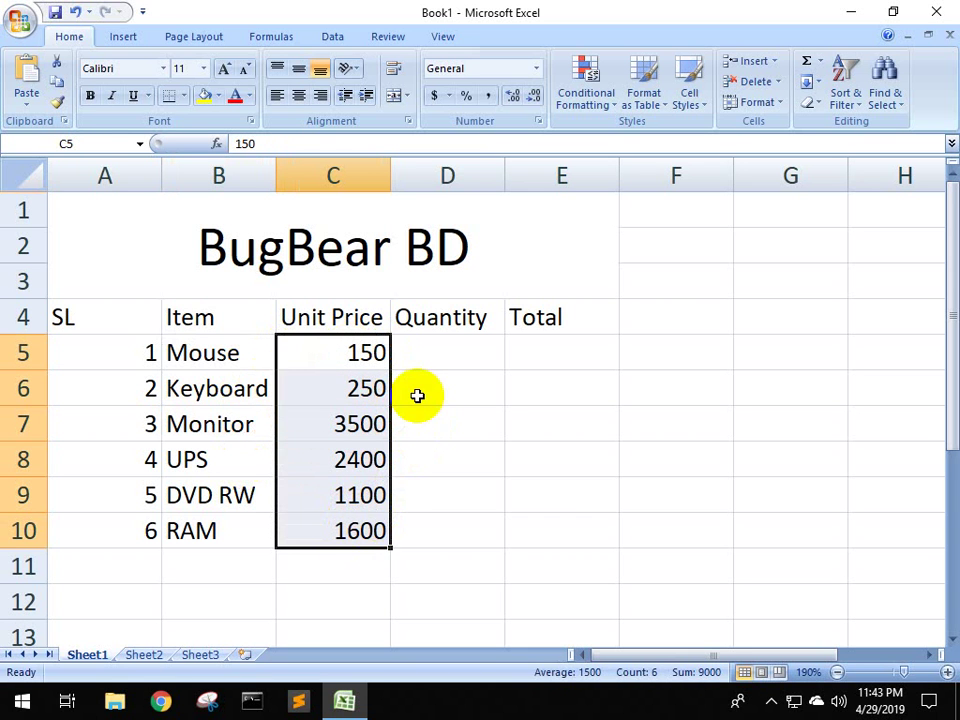
key("Right")
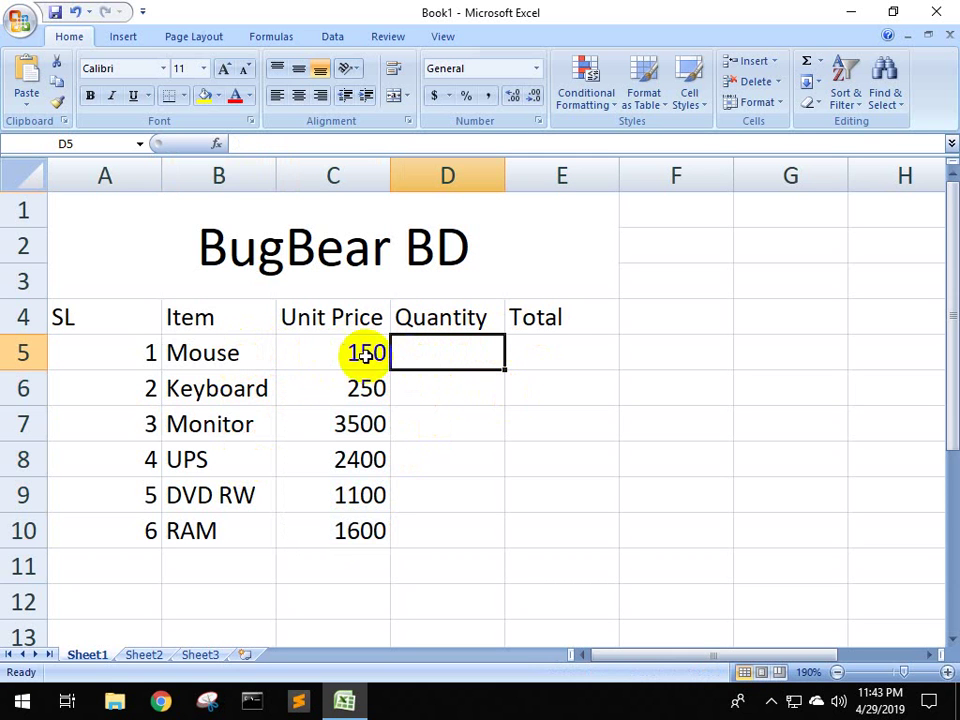
Enter quantities 5, 5, 3, 2, 4 and 2 in D5:D10
type("5")
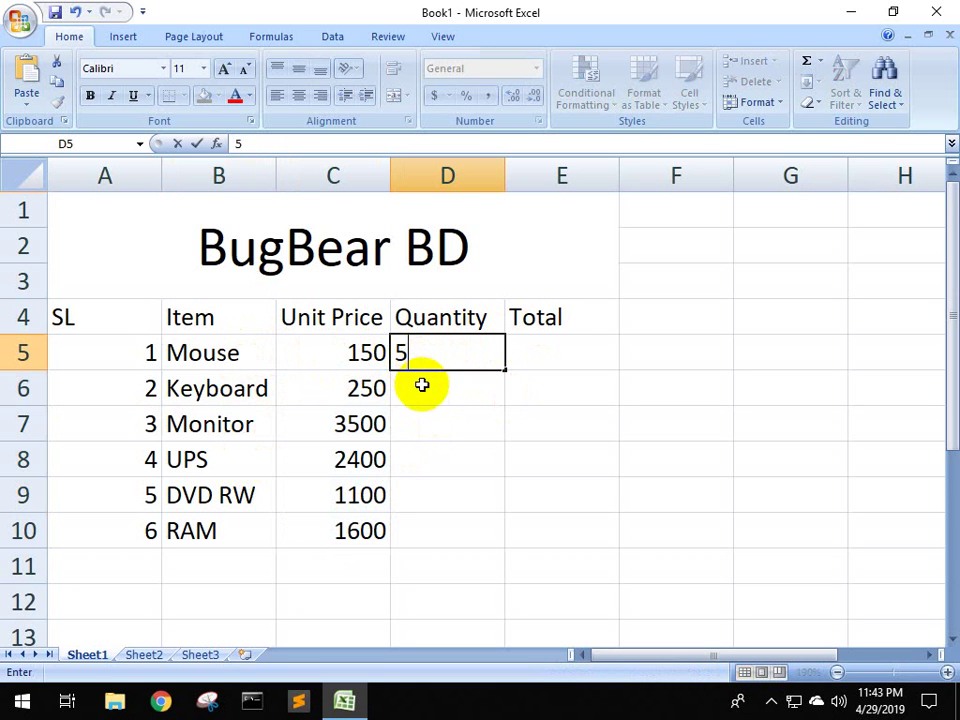
key("Return")
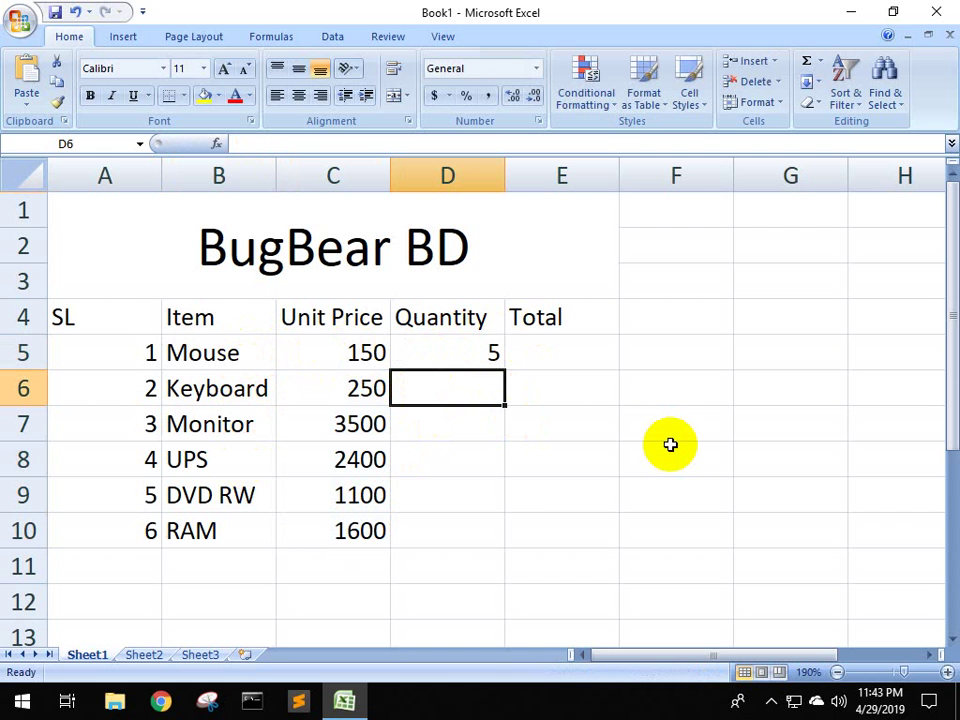
type("5")
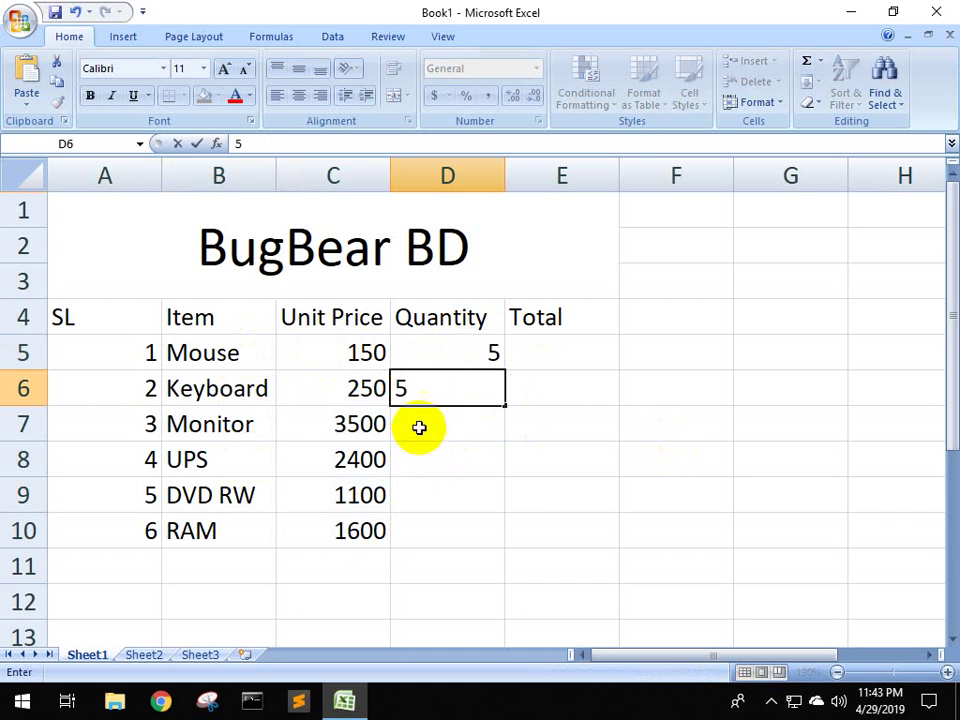
key("Return")
type("3")
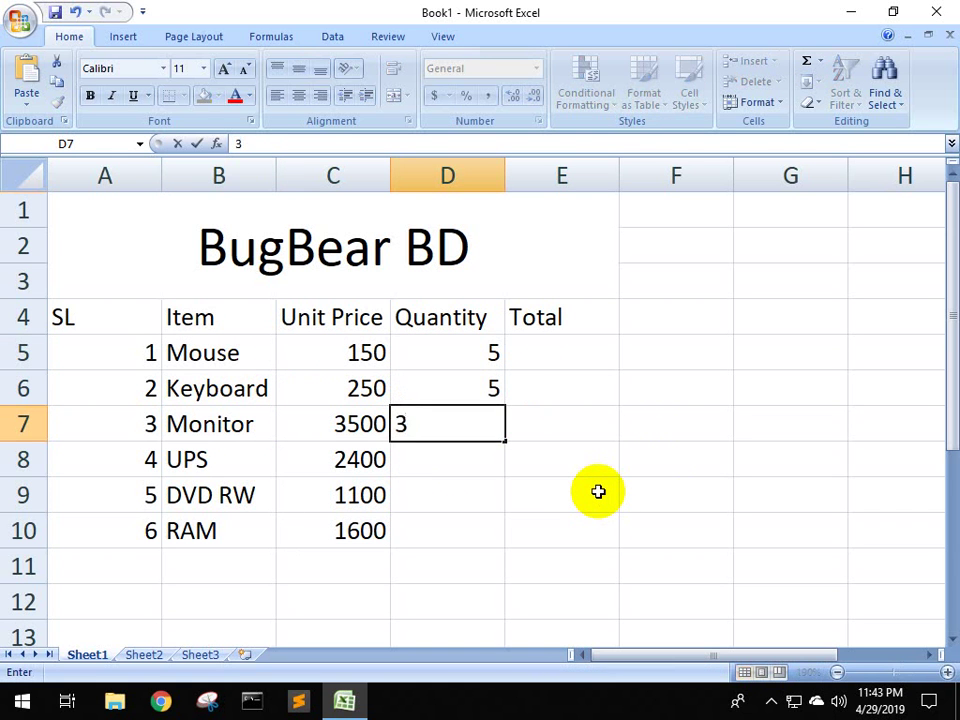
key("Return")
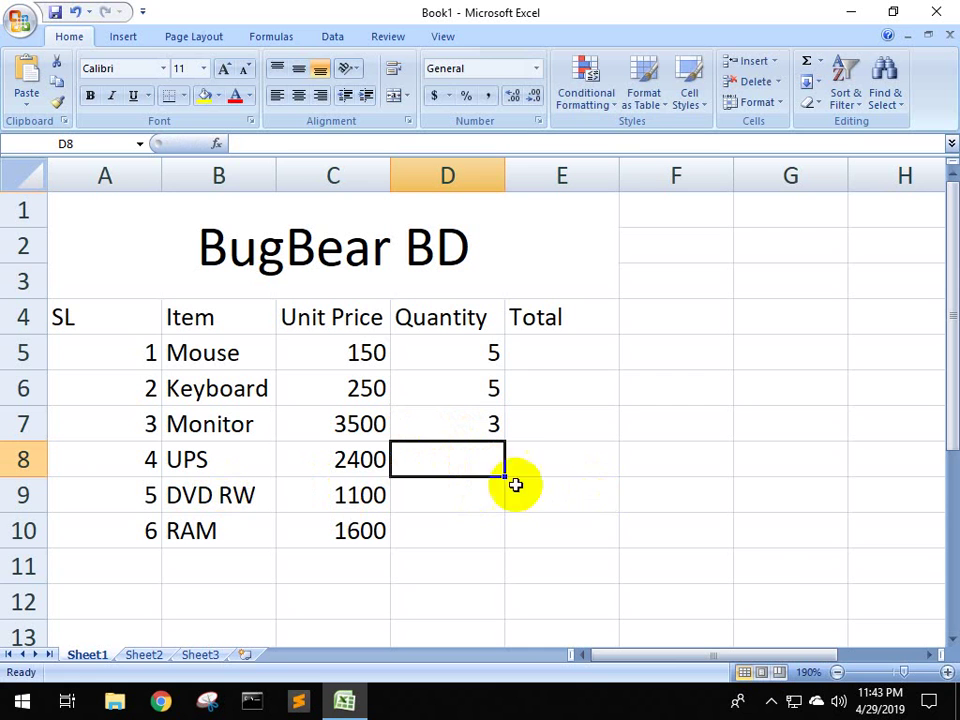
type("2")
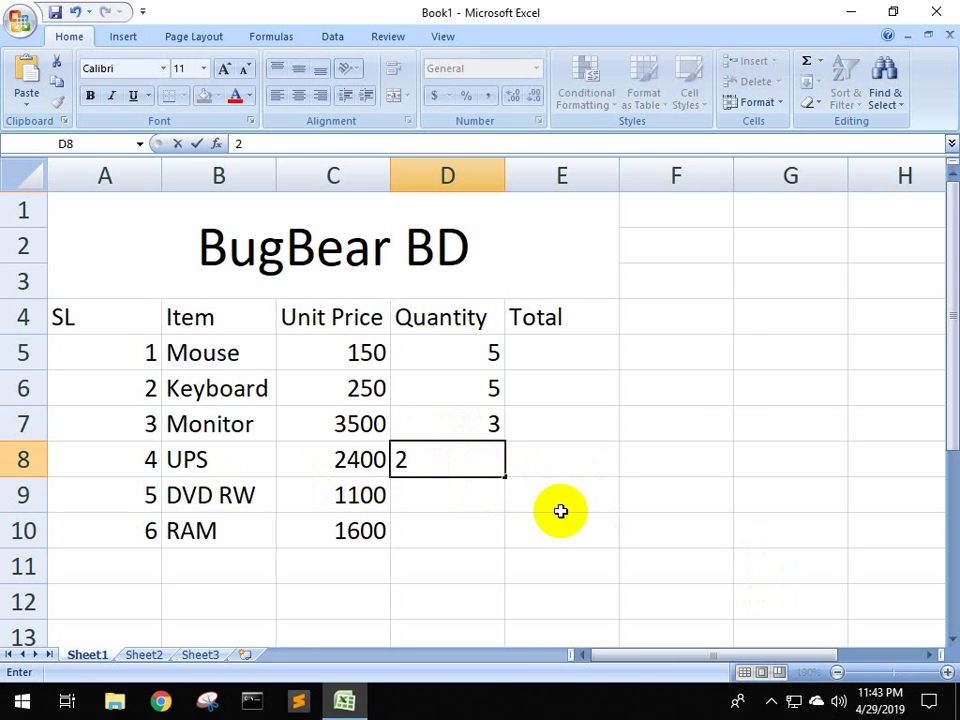
key("Return")
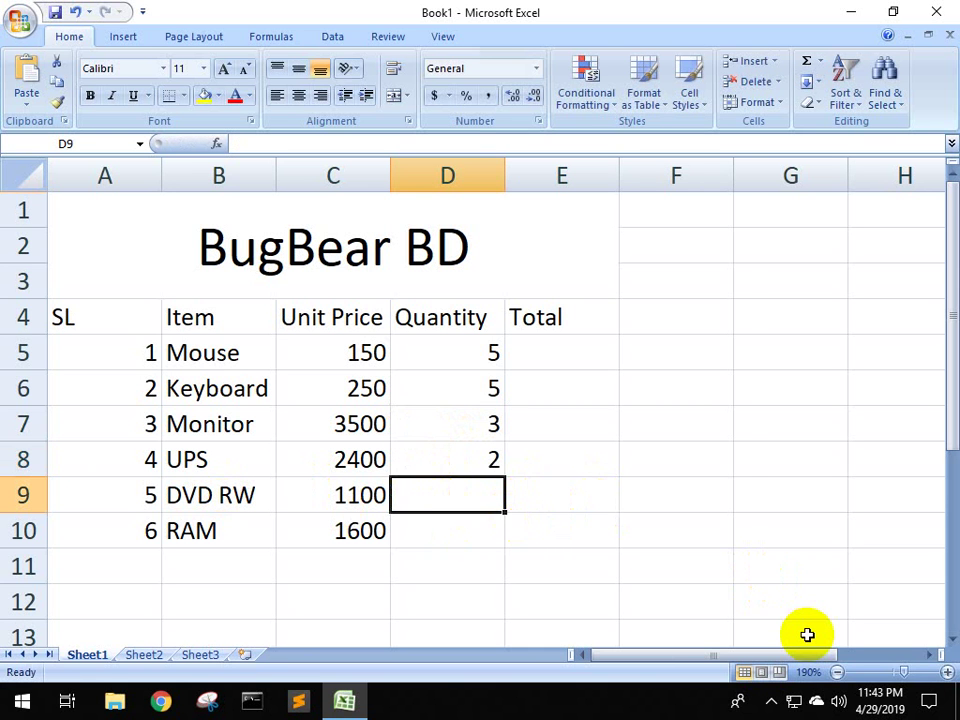
type("4")
key("Return")
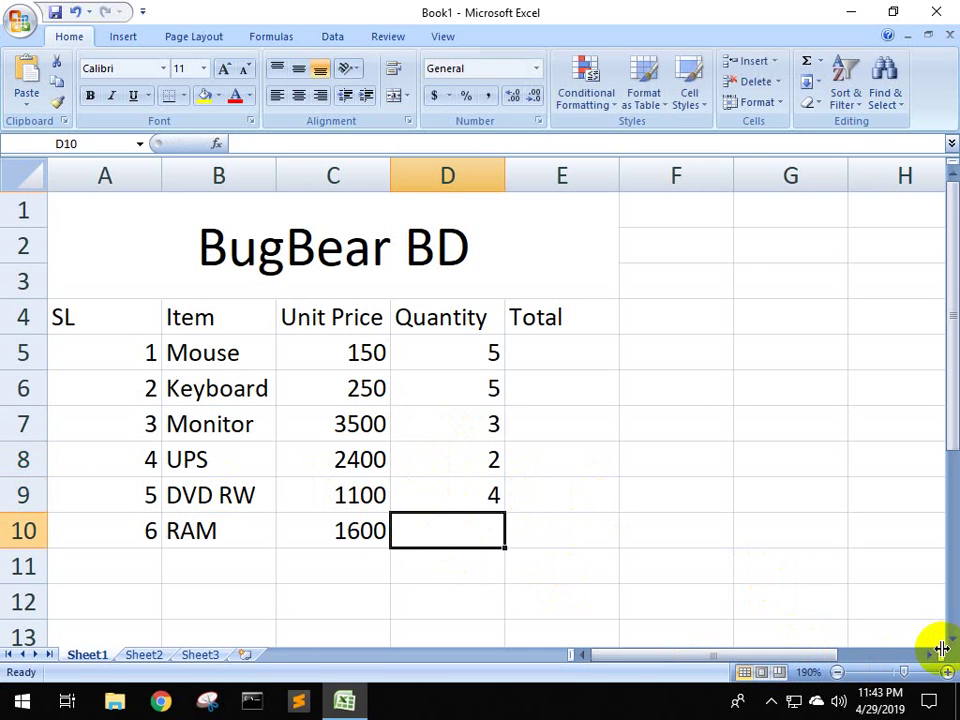
type("2")
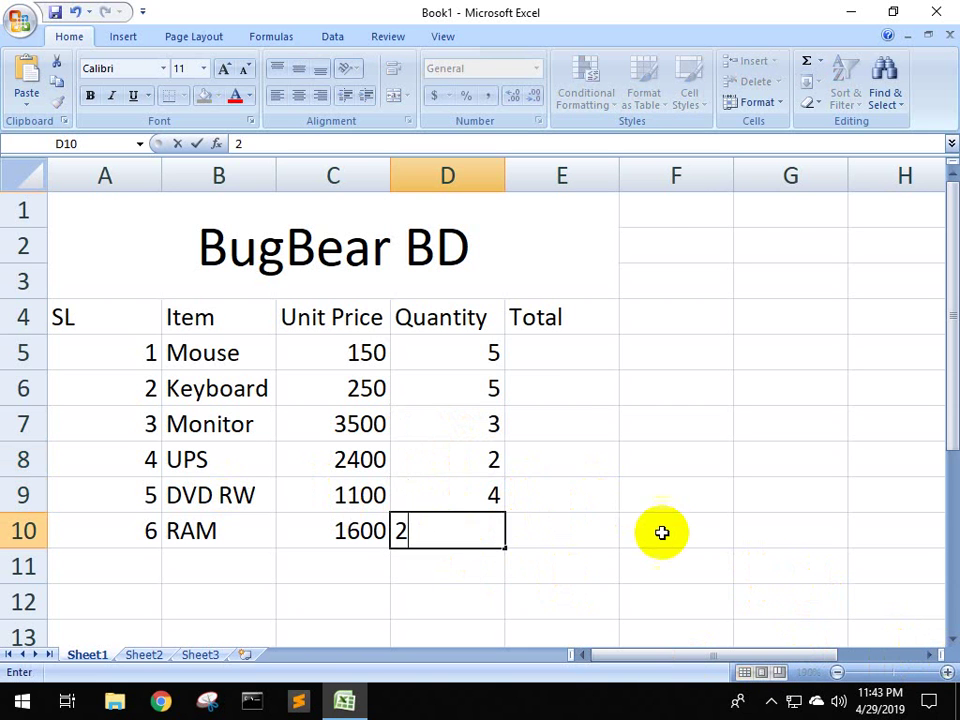
left_click(662, 531)
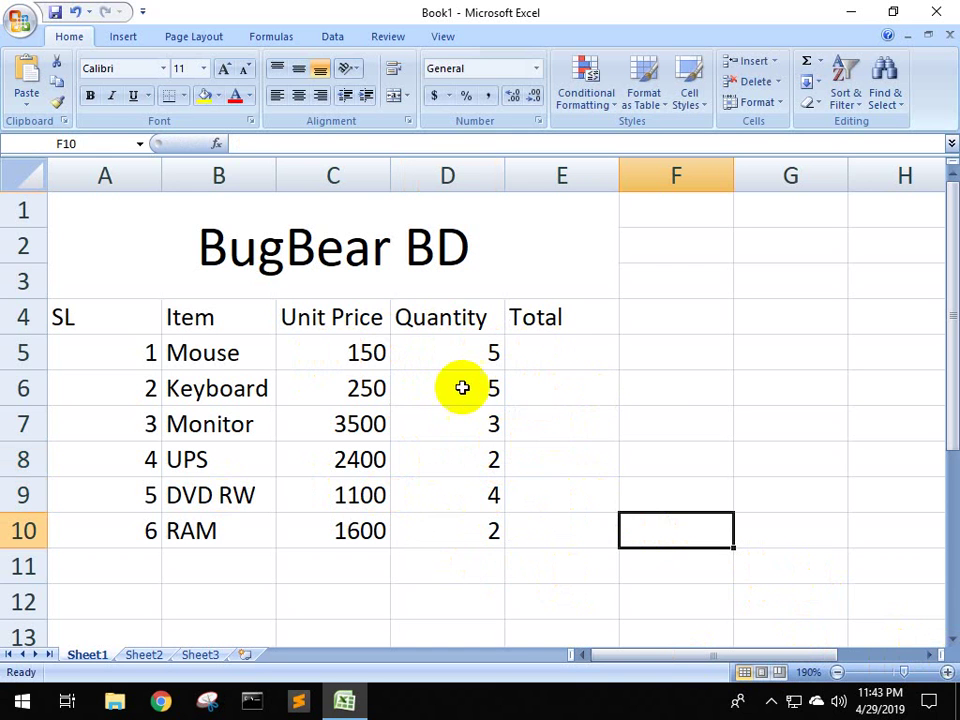
Enter =C5*D5 in E5 so the Mouse total shows 750
left_click(554, 357)
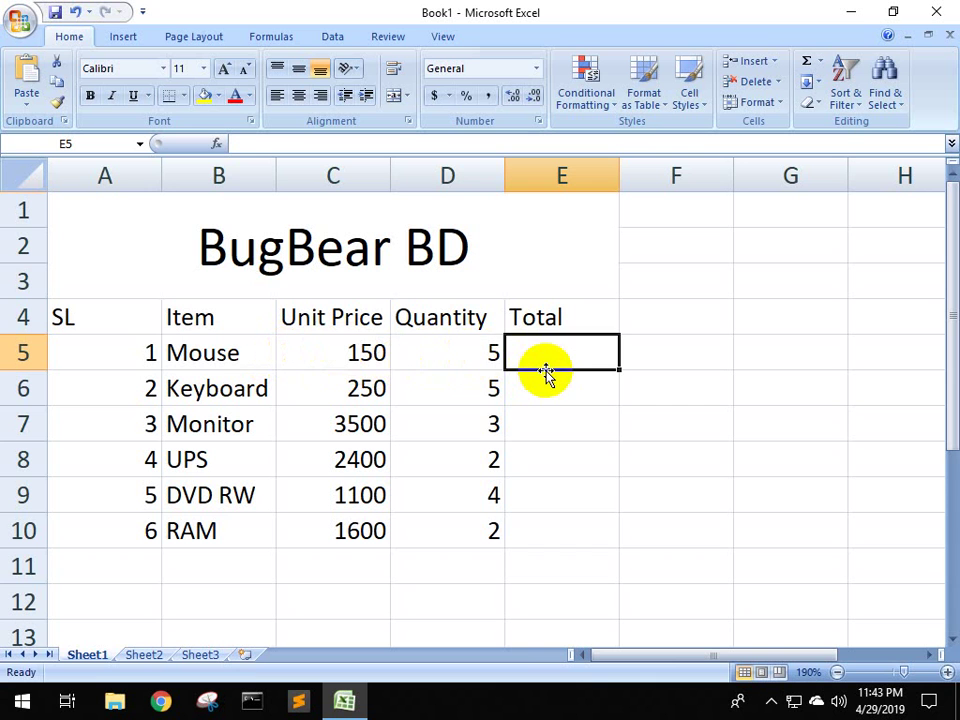
left_click(370, 353)
left_click(437, 354)
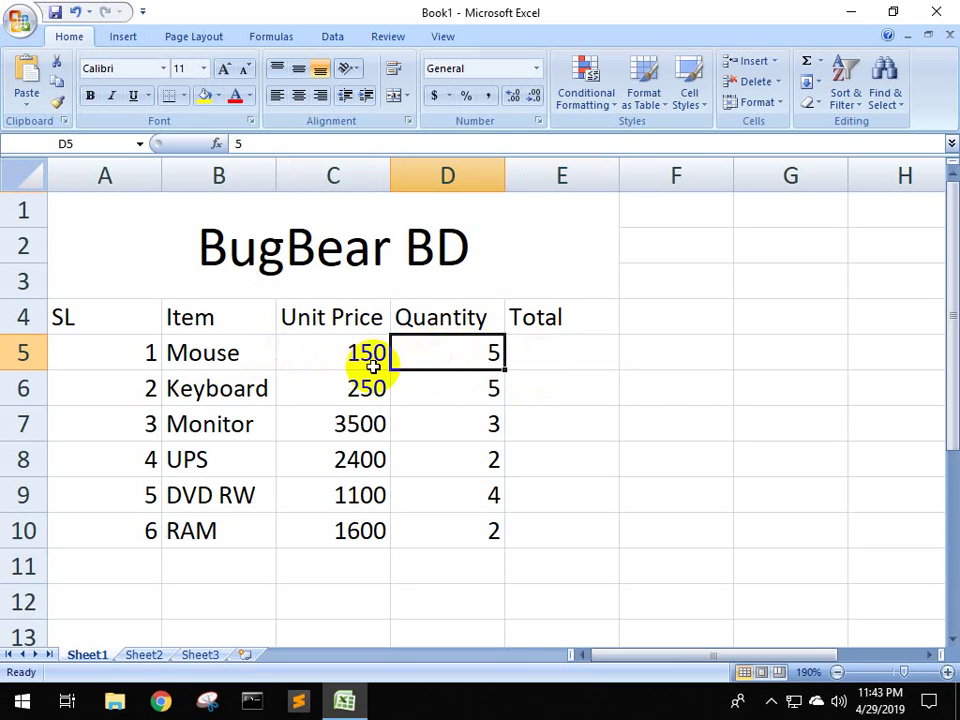
left_click(368, 357)
key("Right")
left_click(546, 360)
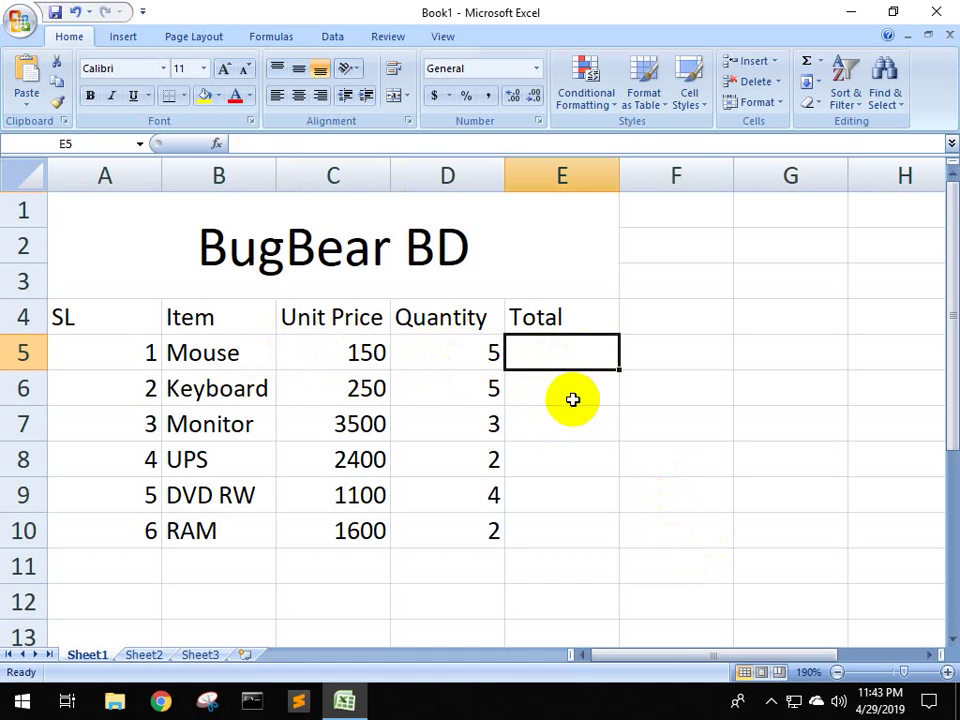
type("=")
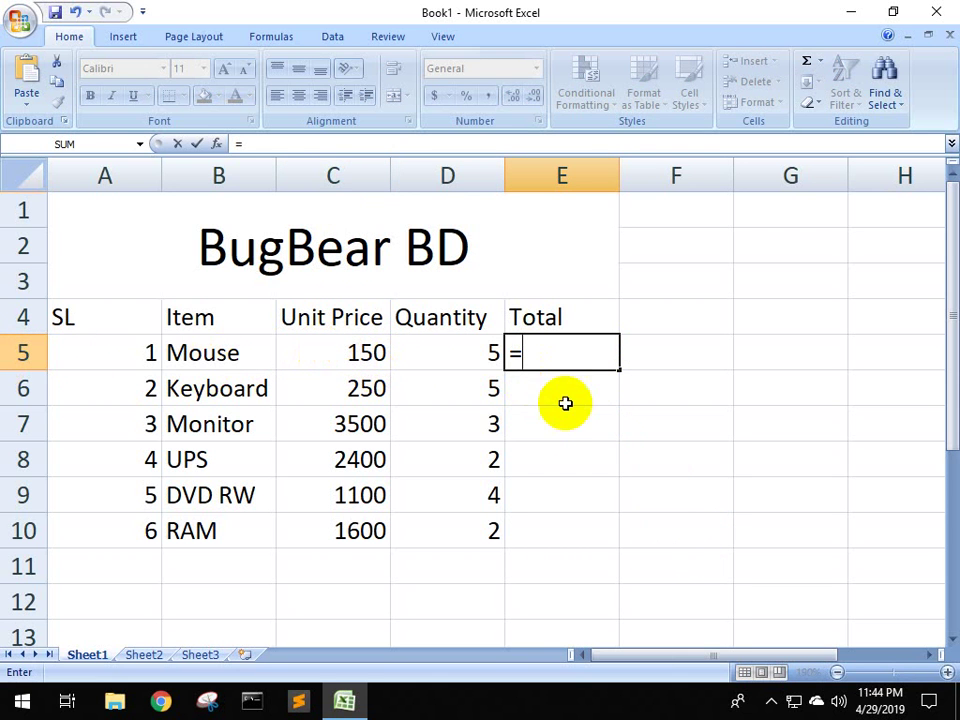
type("c5*")
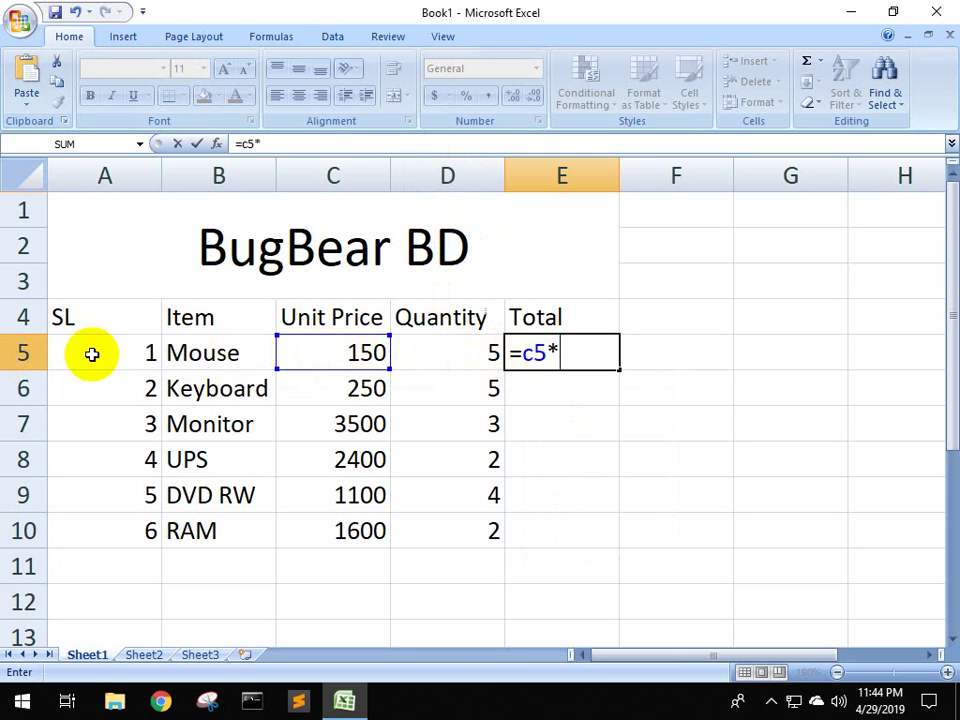
type("d")
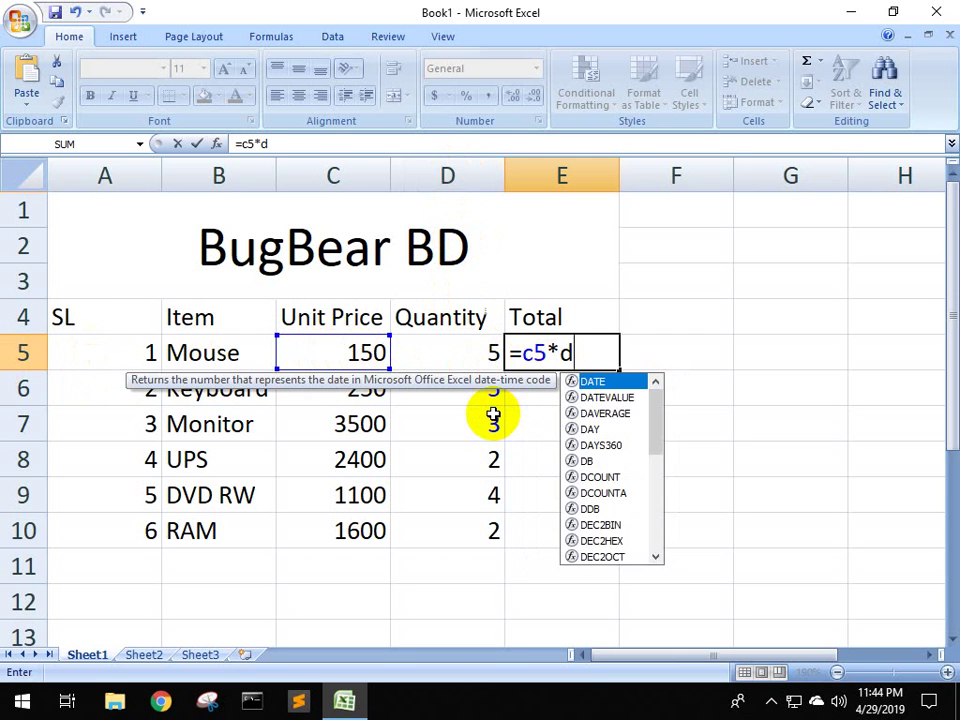
type("5")
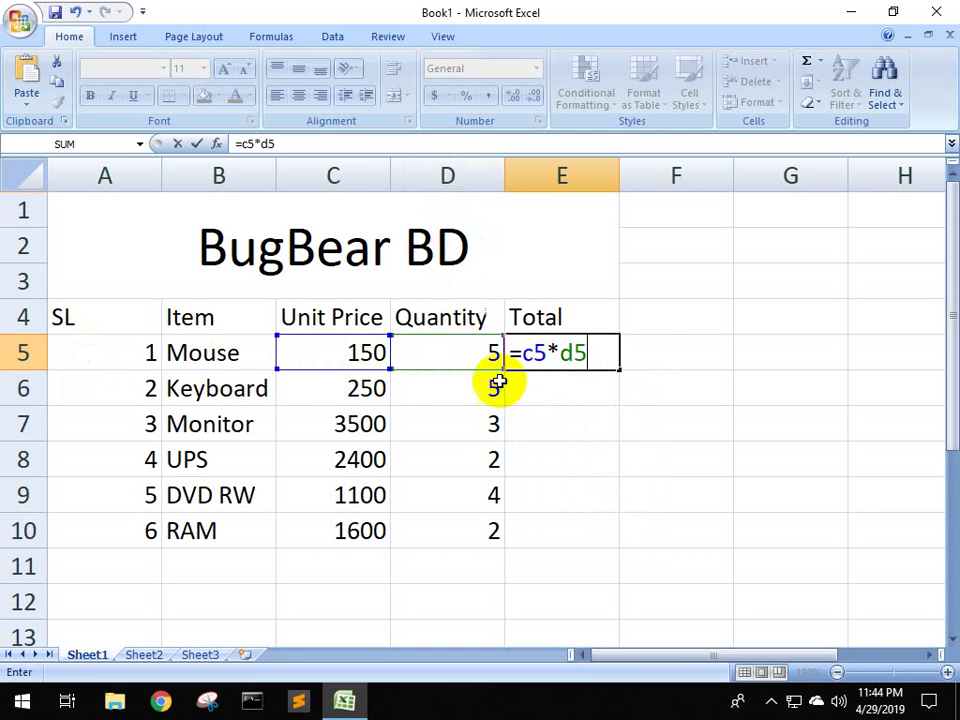
left_click(657, 356)
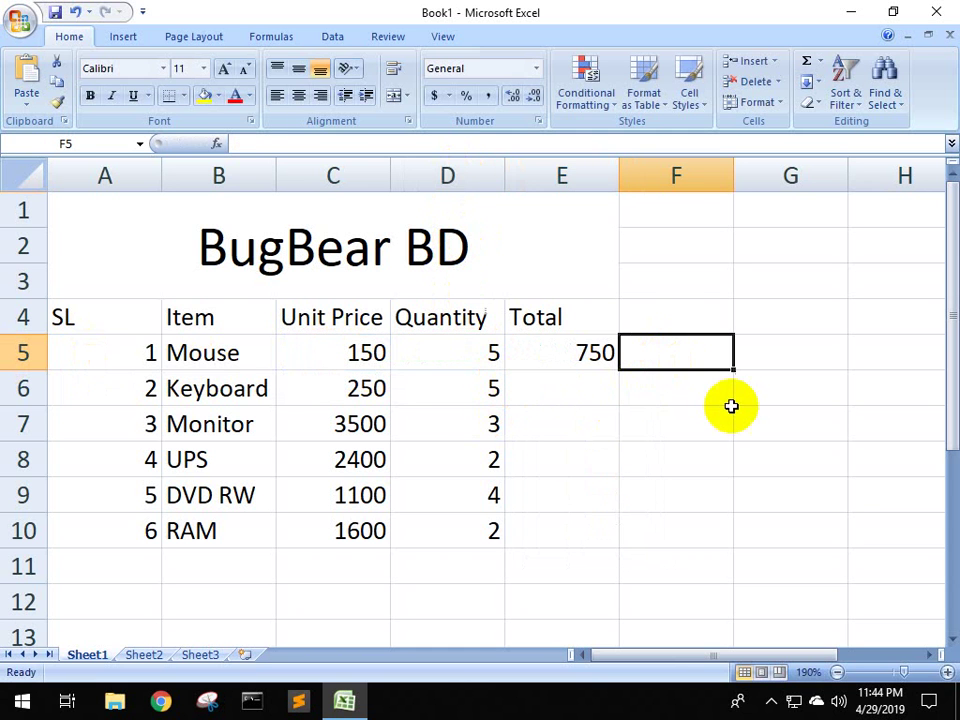
left_click(555, 381)
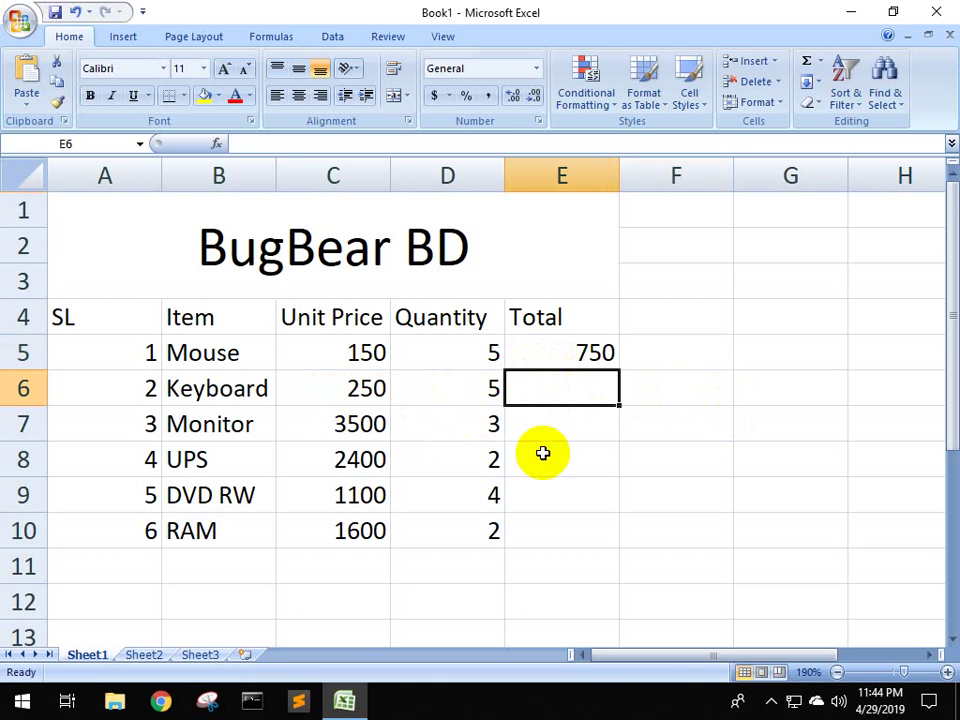
scroll(565, 542, "down", 1)
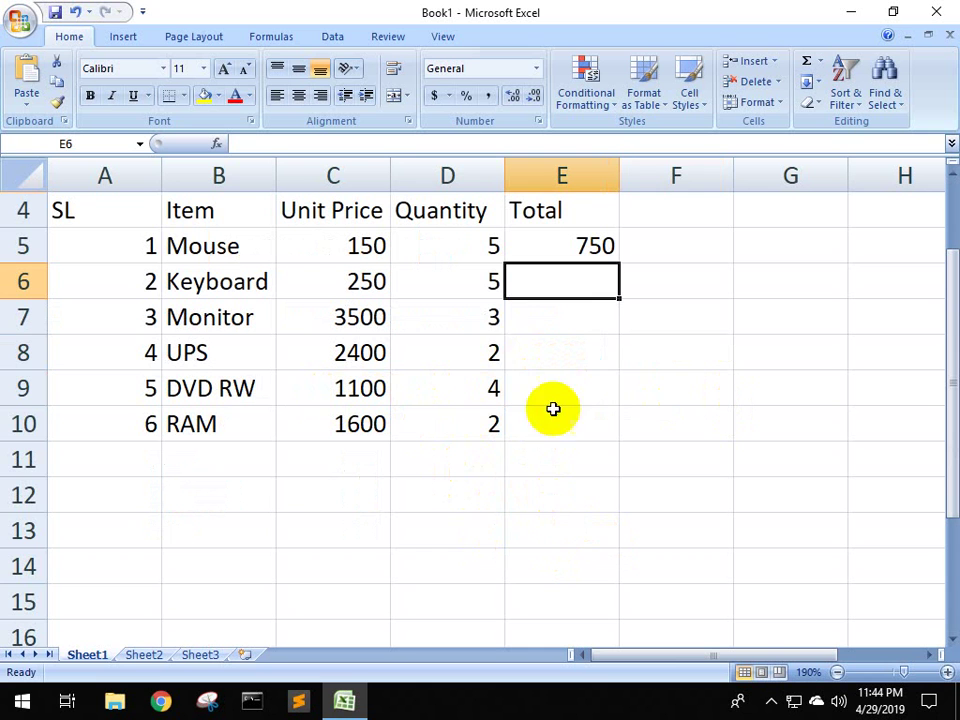
left_click_drag(577, 318, 562, 605)
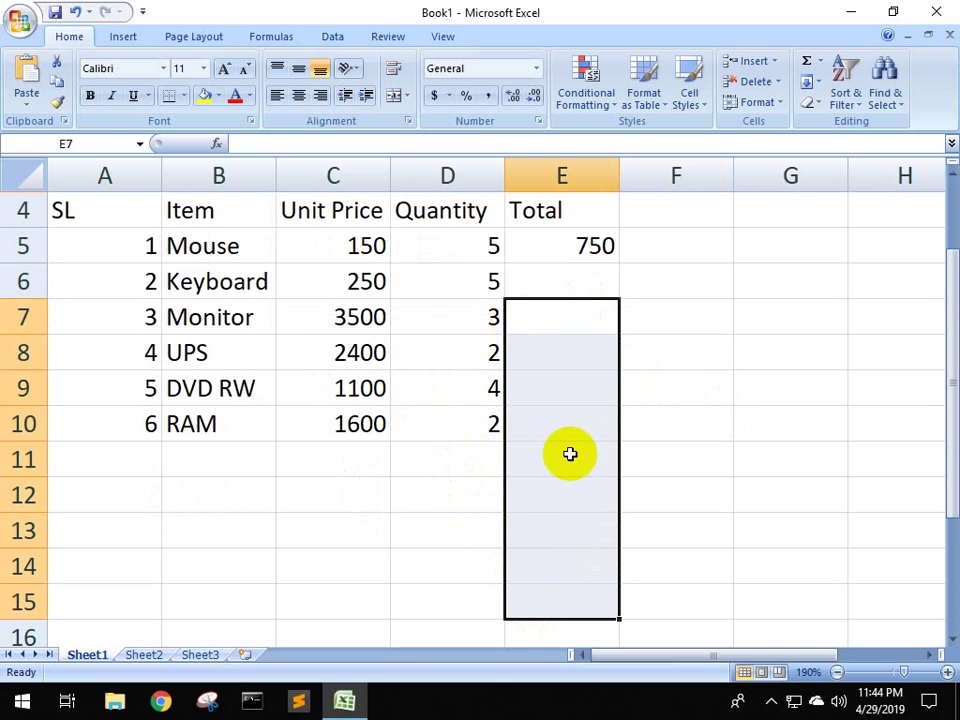
scroll(620, 470, "up", 1)
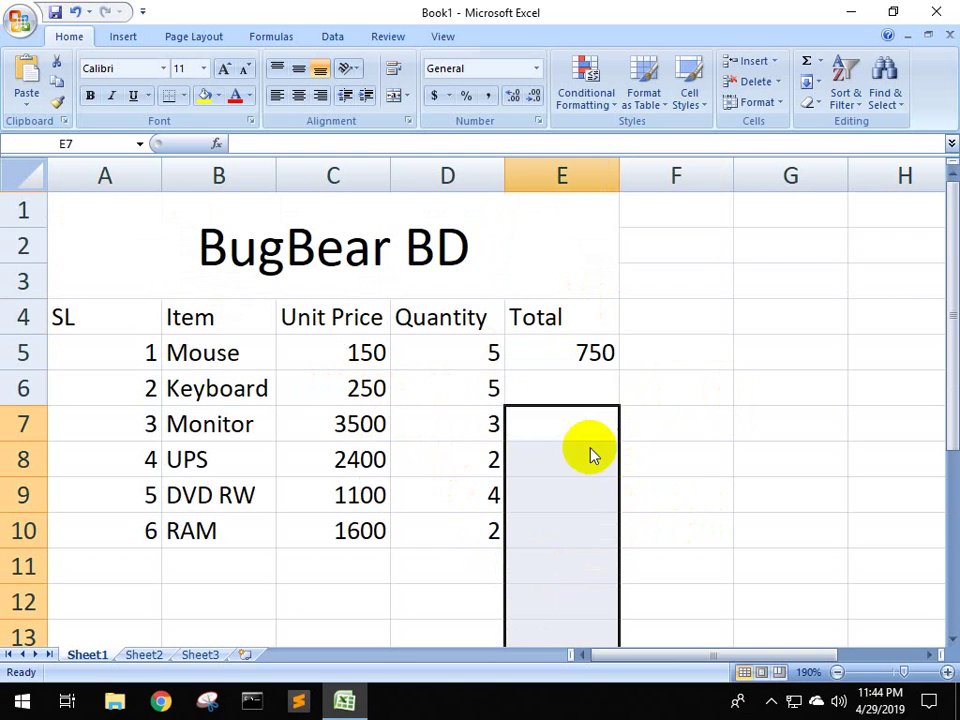
left_click(561, 390)
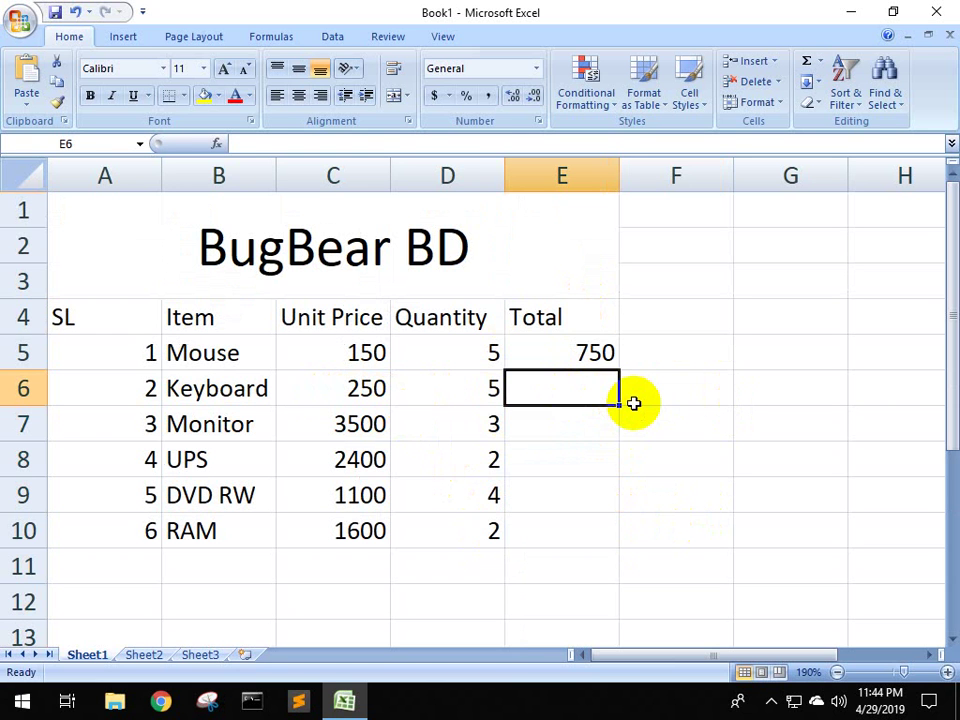
left_click(559, 349)
double_click(550, 353)
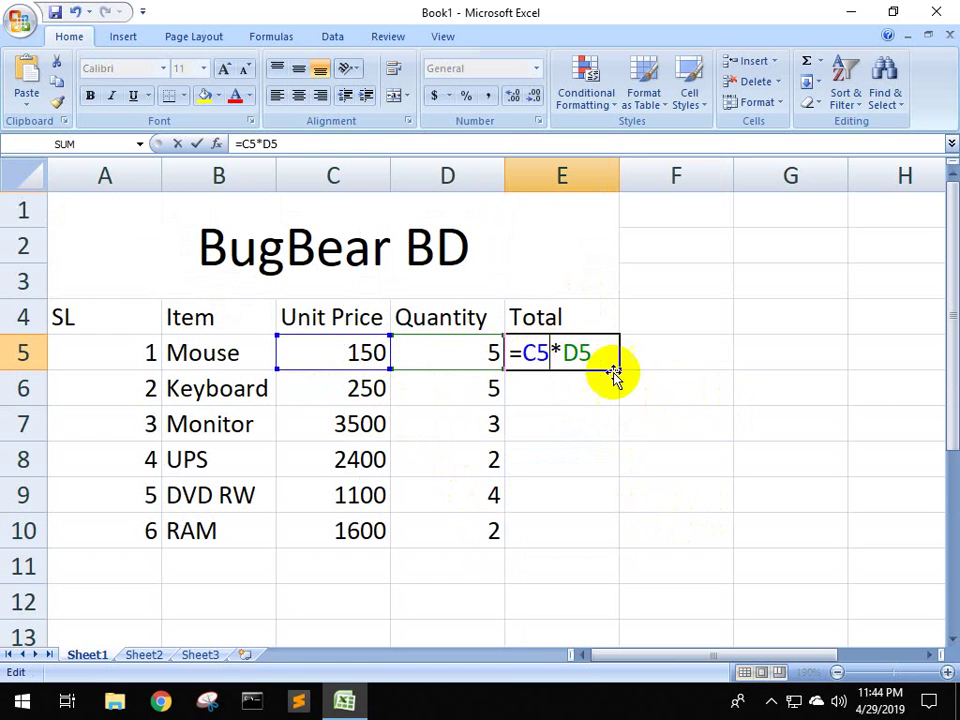
left_click_drag(524, 353, 595, 356)
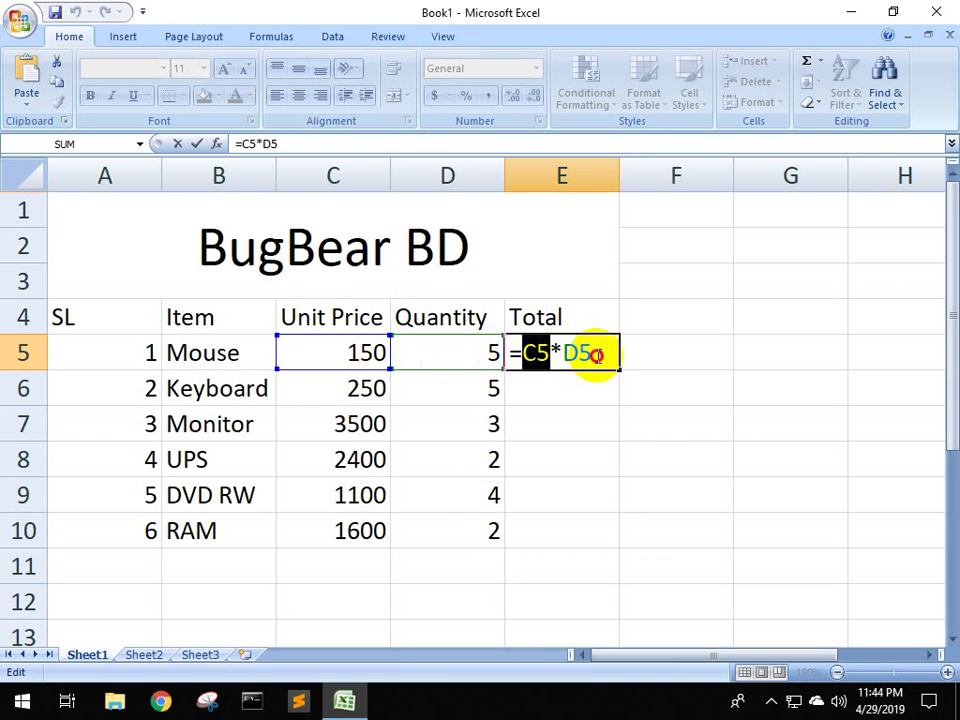
key("Return")
left_click(545, 357)
left_click_drag(476, 379, 479, 543)
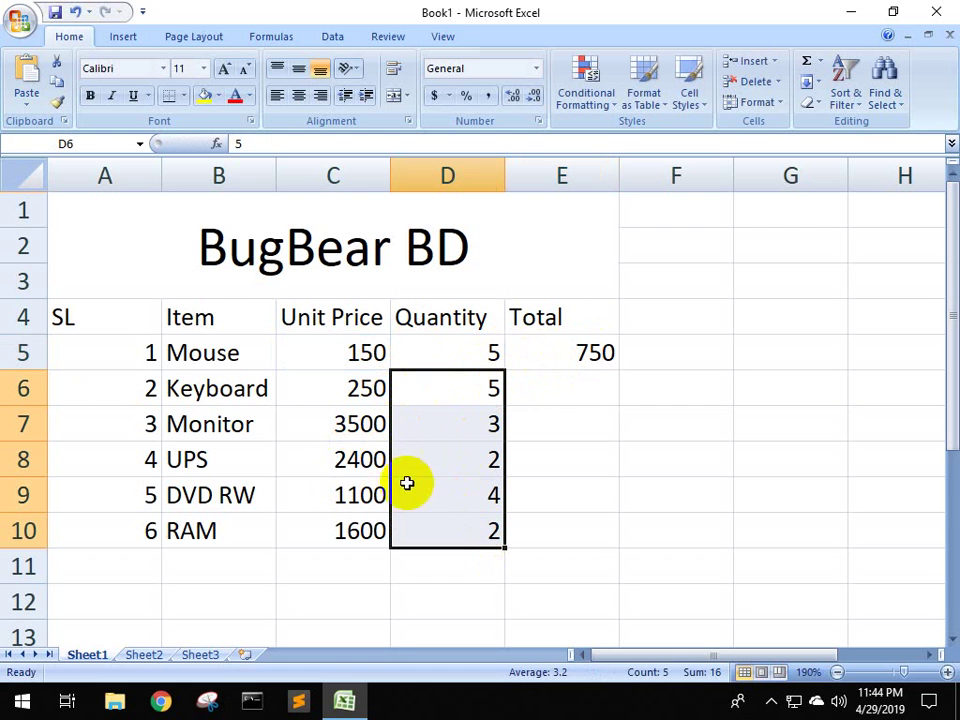
left_click(561, 357)
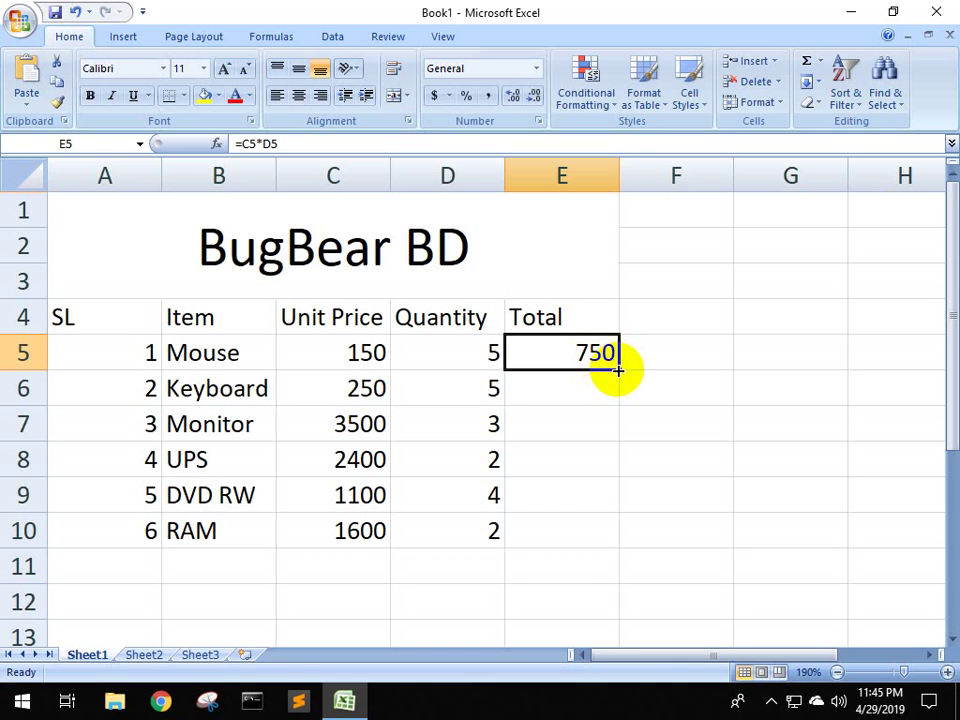
left_click_drag(617, 370, 617, 370)
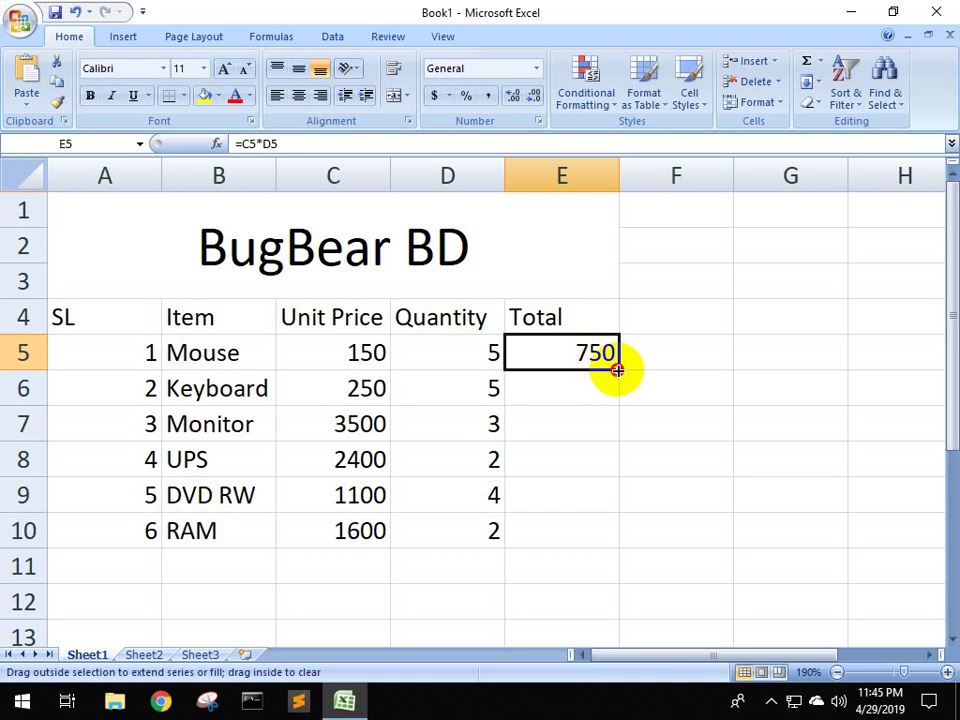
left_click_drag(617, 376, 595, 542)
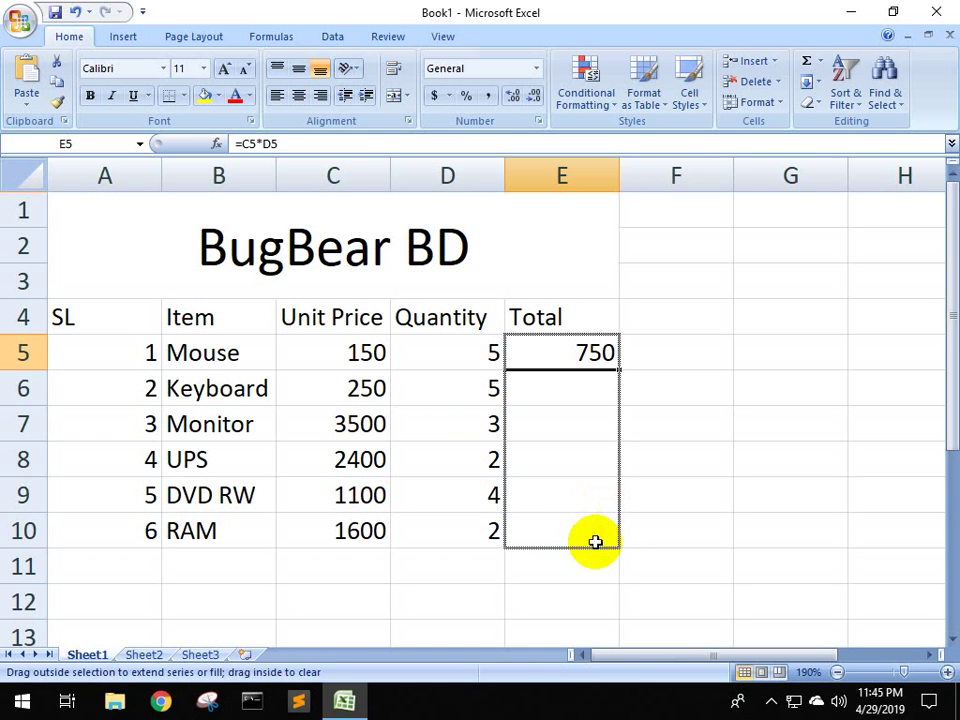
left_click_drag(595, 542, 594, 541)
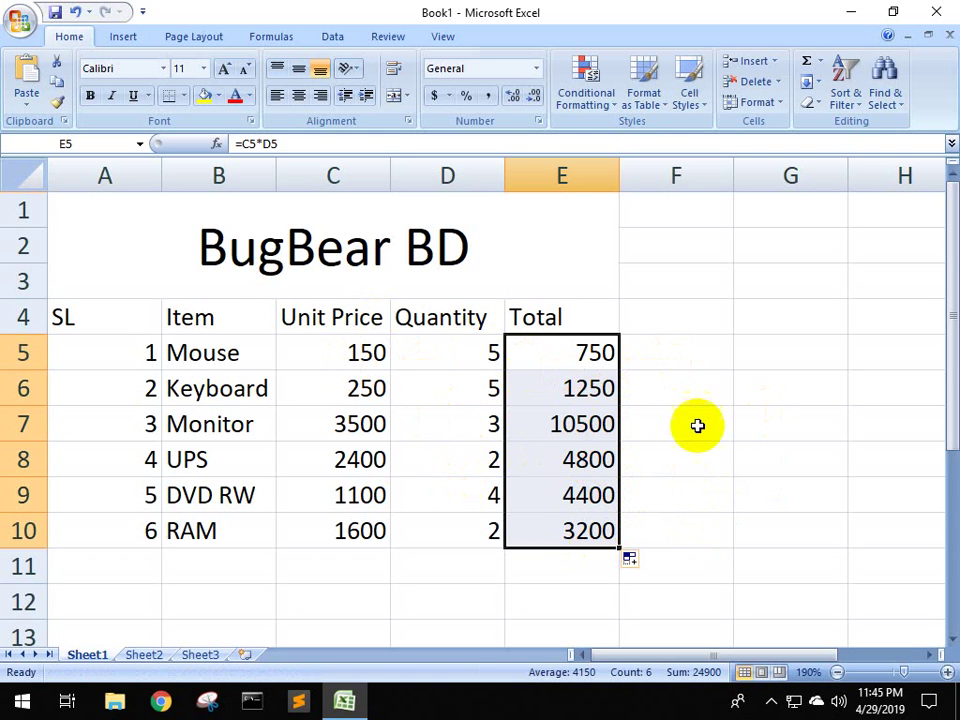
scroll(545, 548, "down", 1)
scroll(400, 410, "up", 1)
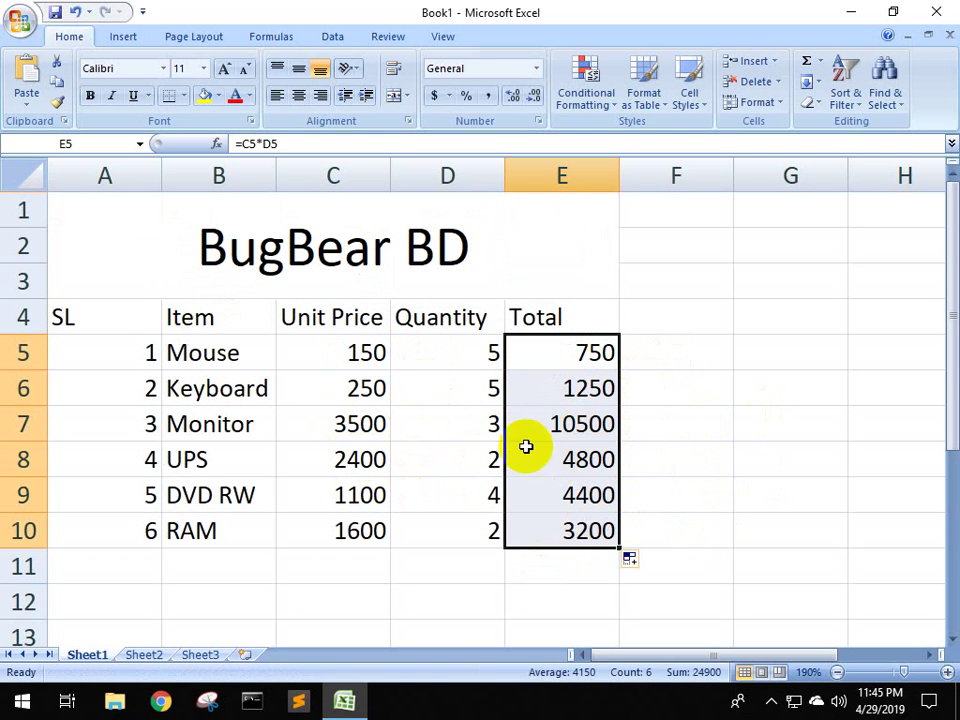
left_click(747, 428)
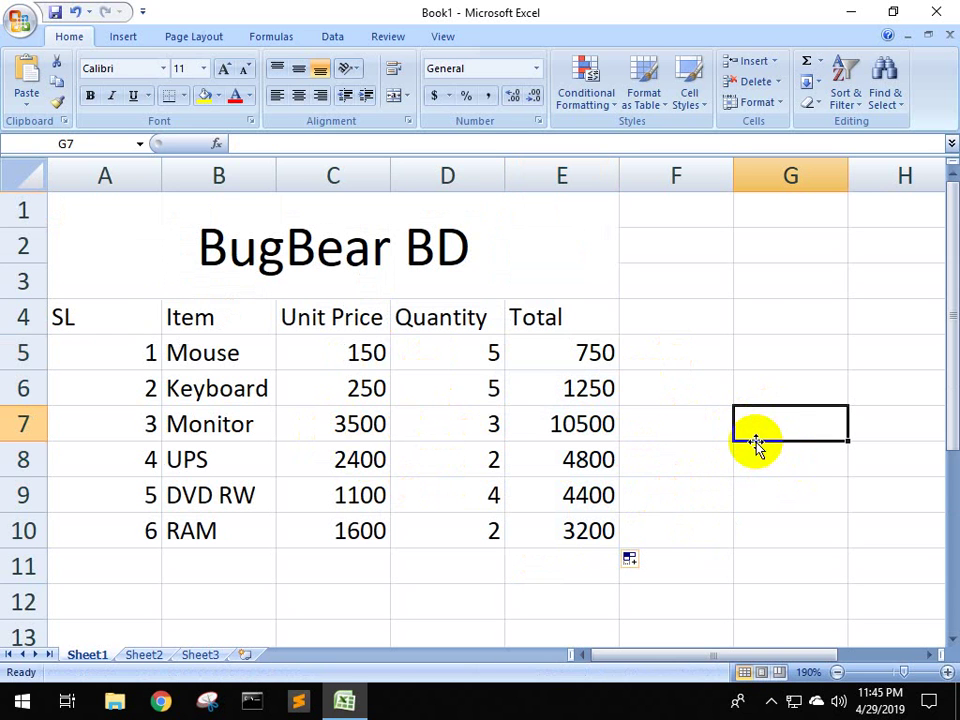
type("=")
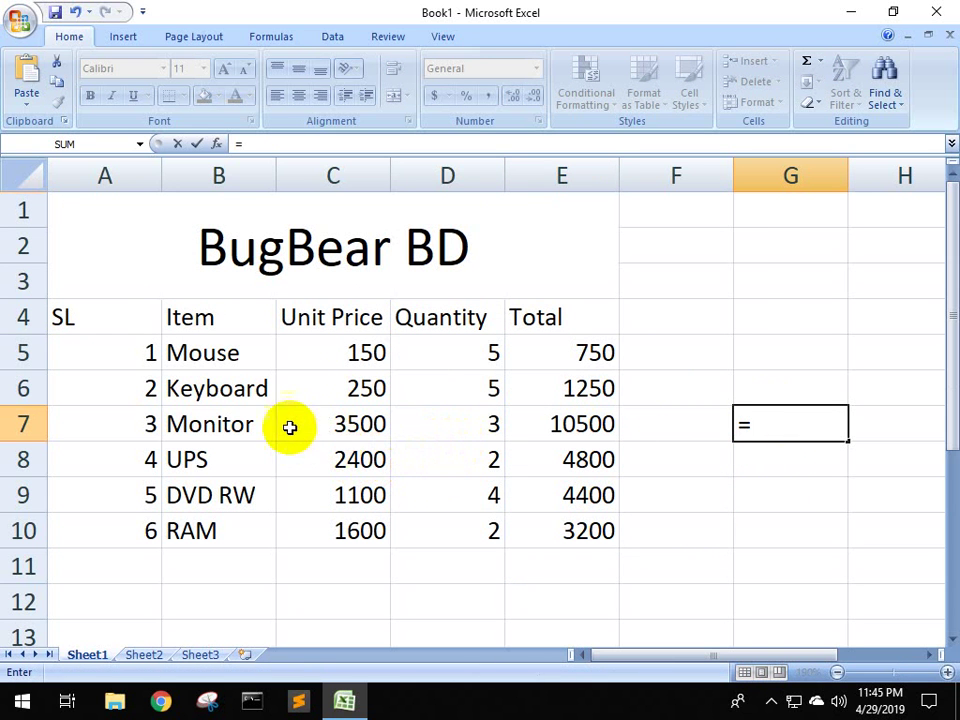
left_click(360, 424)
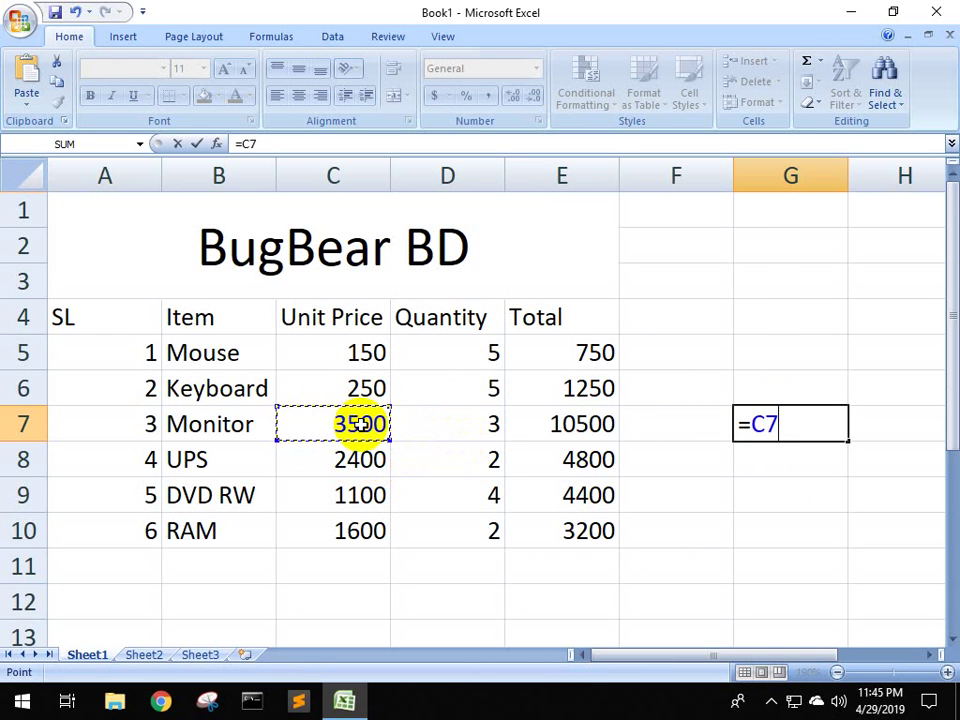
left_click(463, 424)
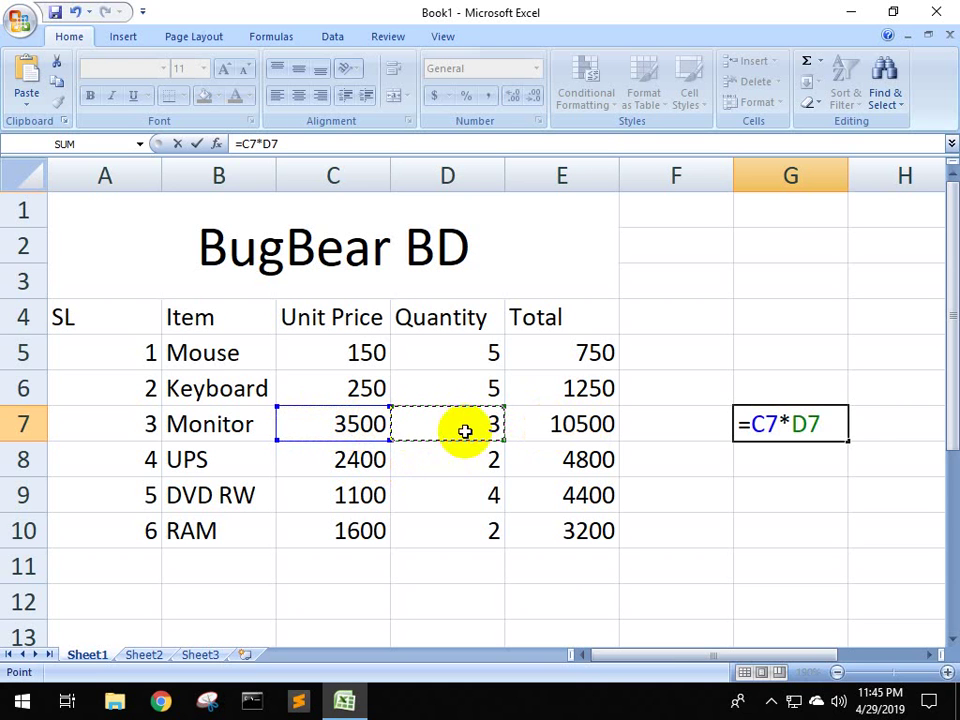
key("Return")
left_click(815, 432)
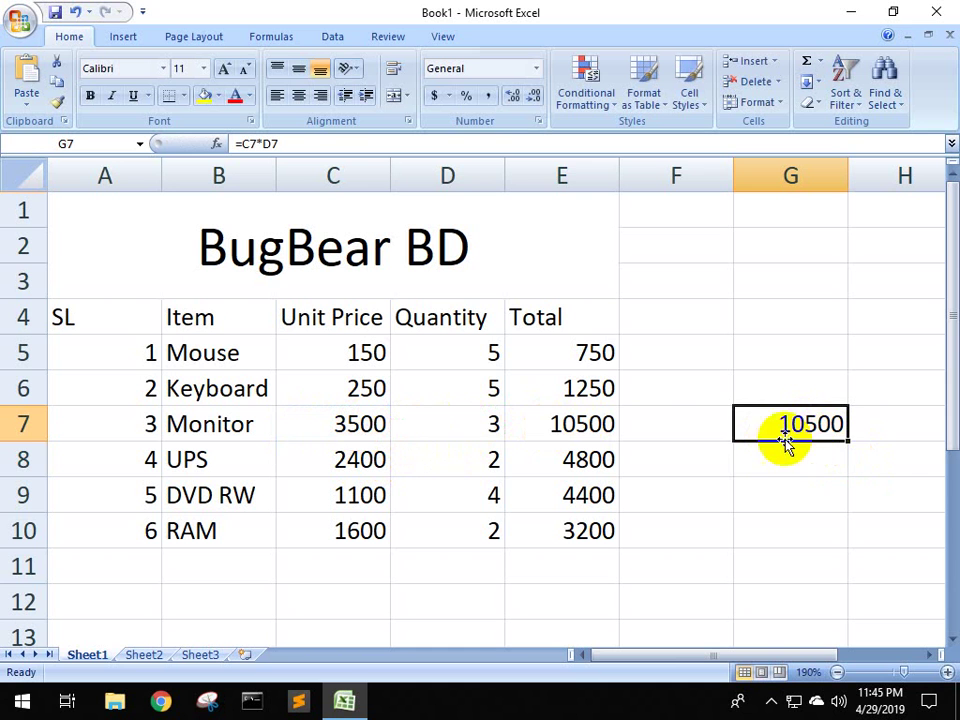
left_click(594, 424)
left_click(793, 424)
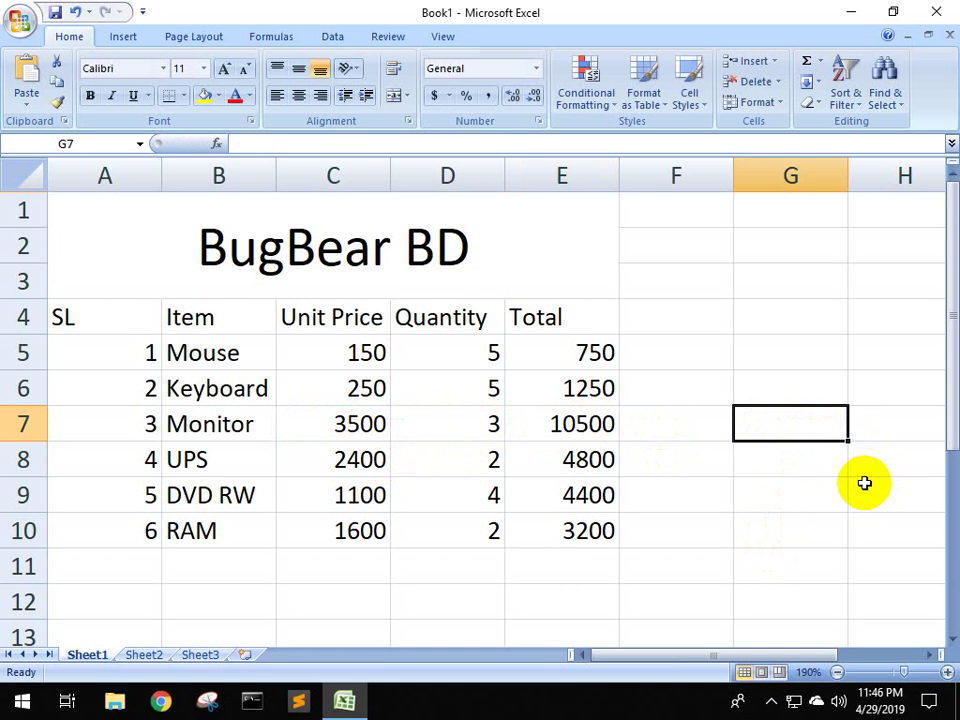
left_click(827, 491)
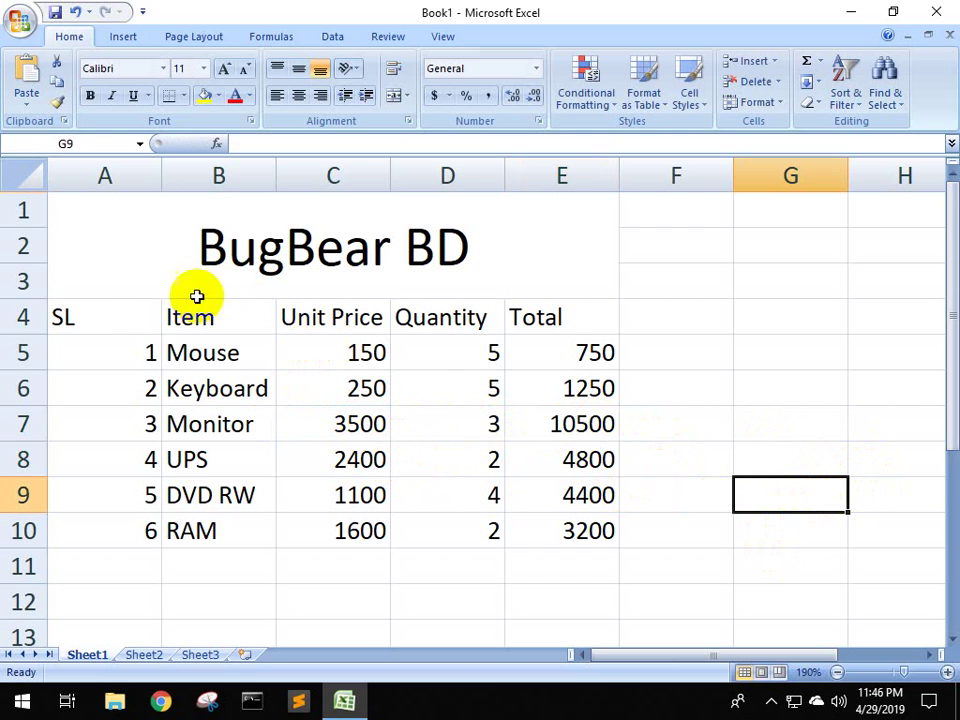
left_click(111, 315)
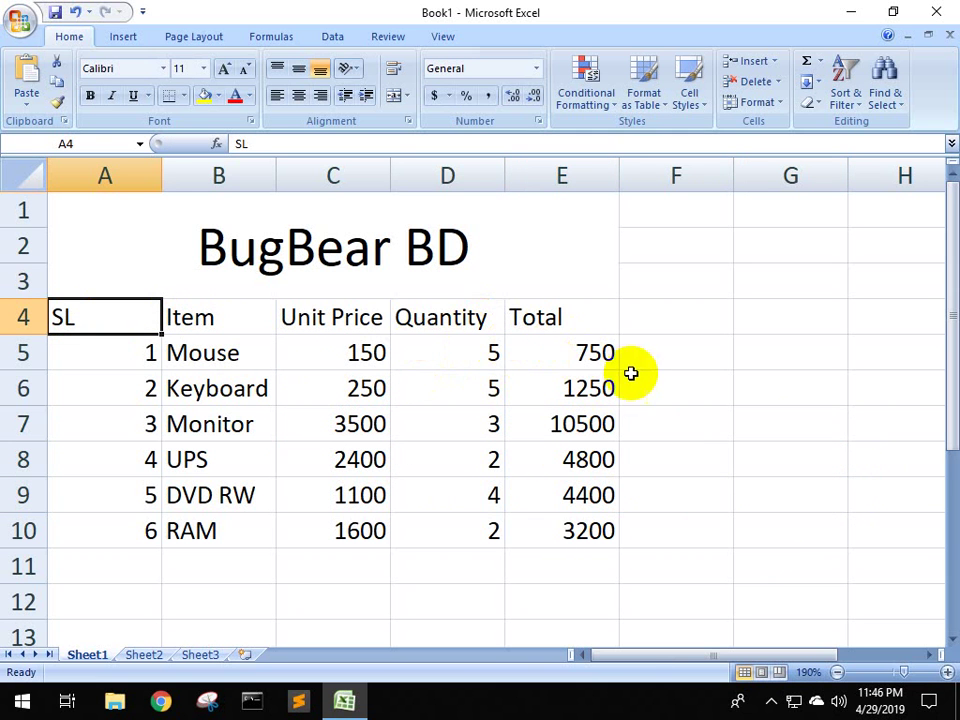
left_click_drag(582, 350, 594, 531)
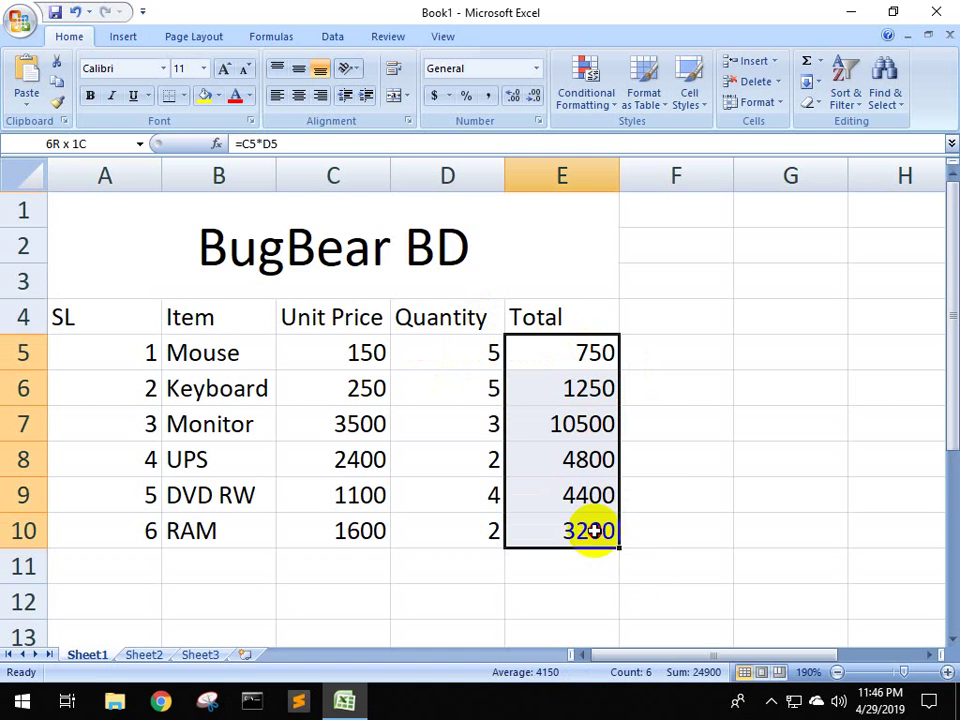
scroll(620, 520, "down", 1)
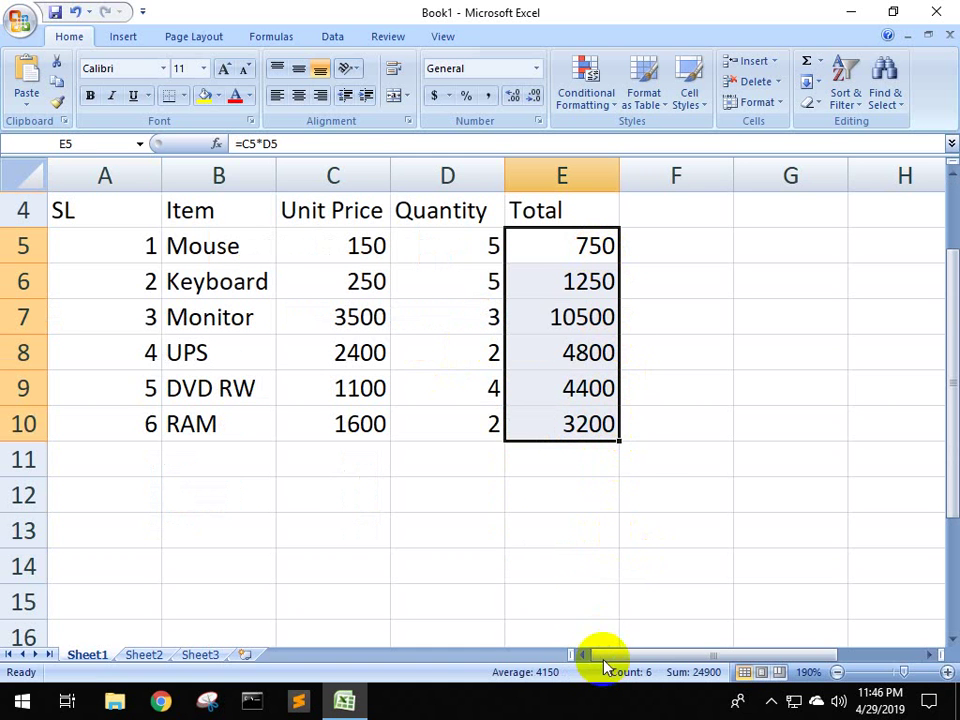
scroll(561, 578, "up", 1)
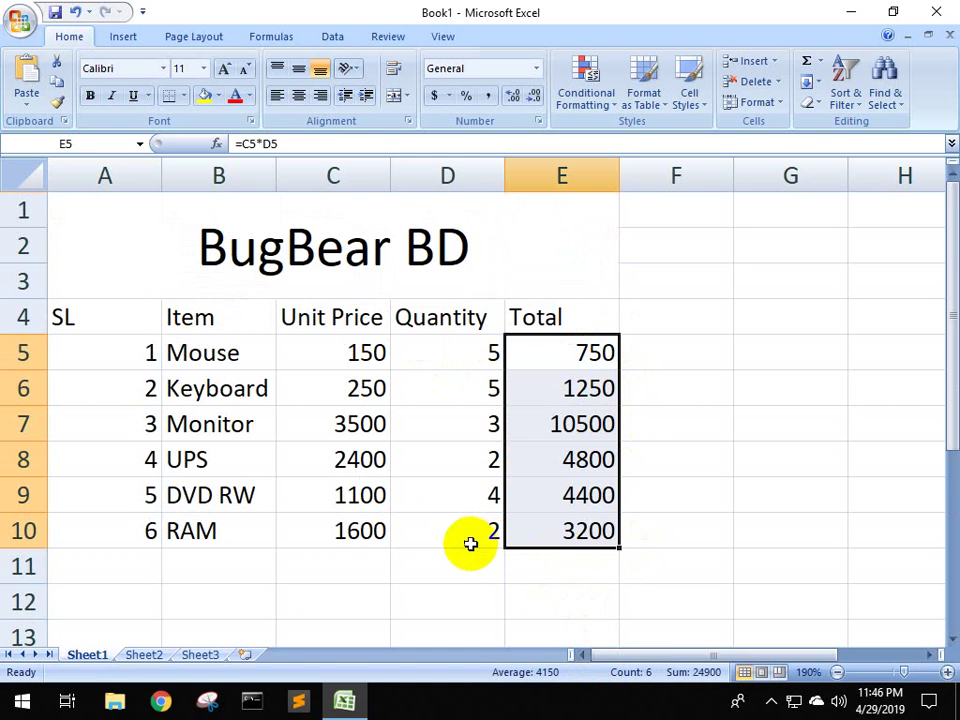
left_click(112, 314)
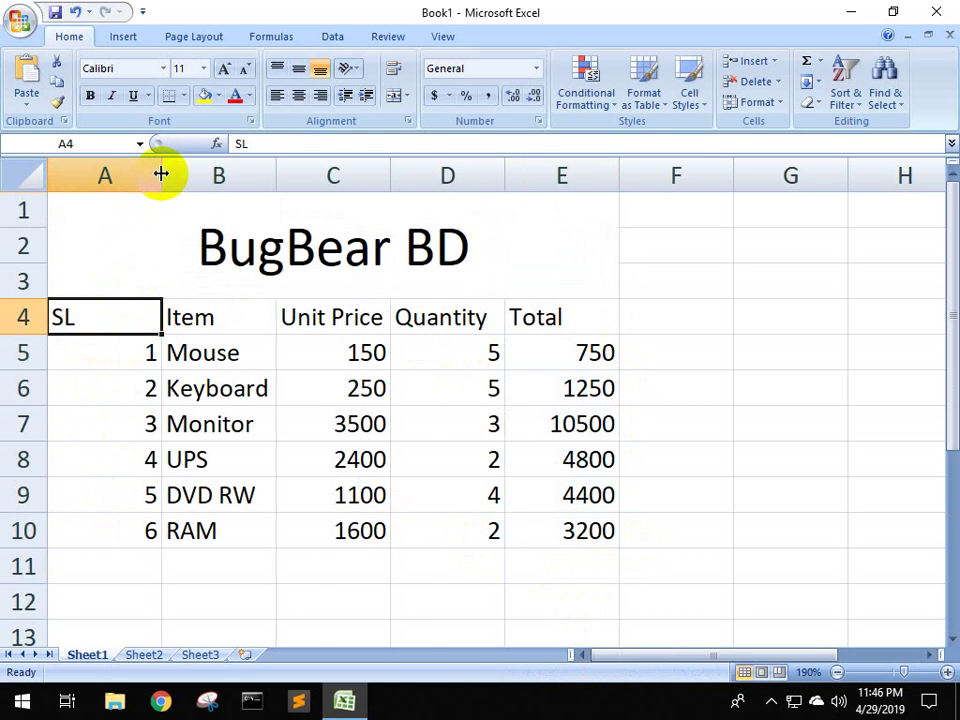
AutoFit column A to the SL numbers and fine-tune the widths of columns C, D and E
double_click(161, 174)
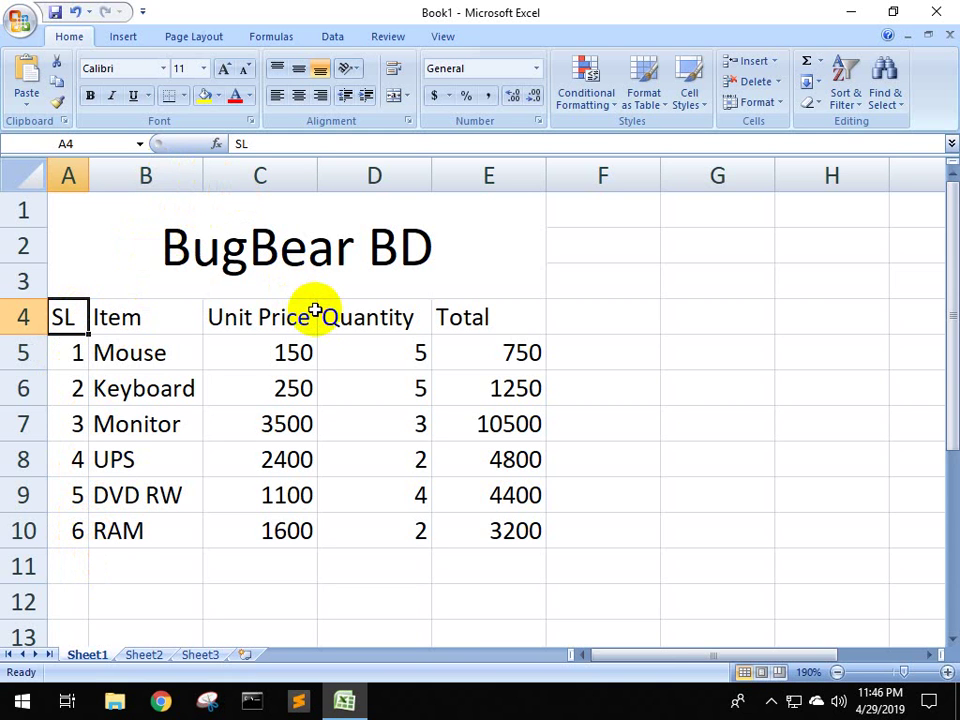
left_click_drag(318, 175, 323, 175)
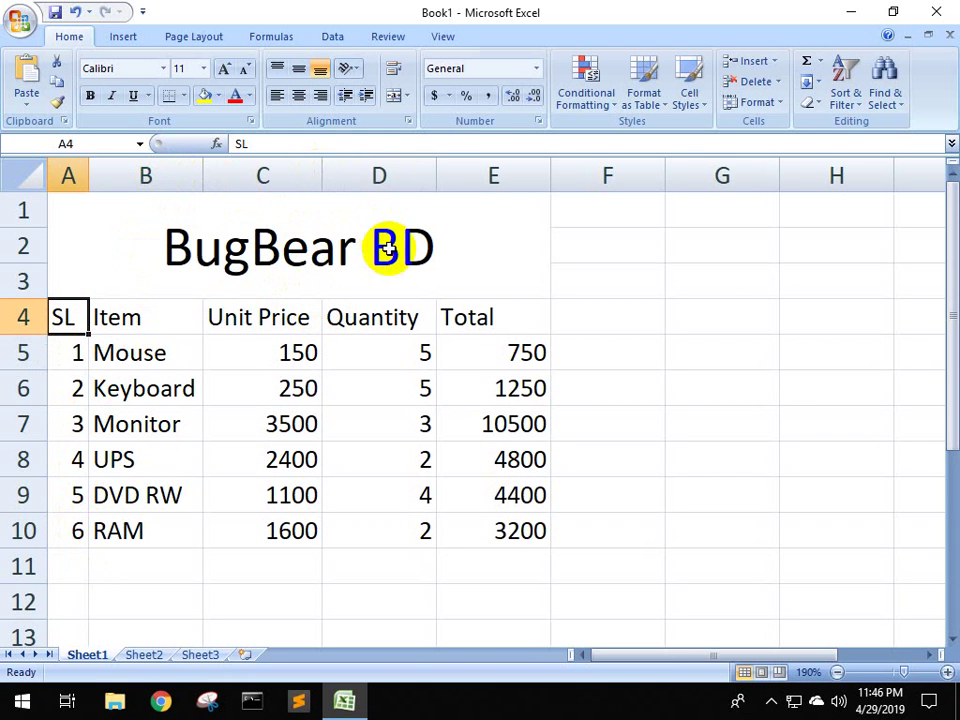
left_click_drag(436, 172, 431, 172)
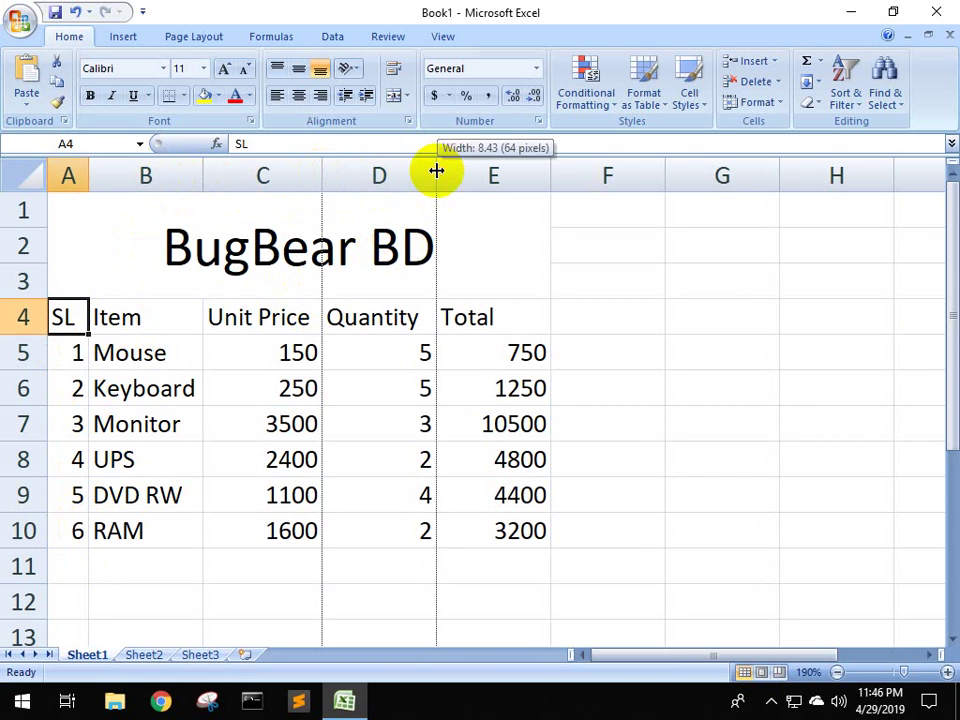
double_click(545, 175)
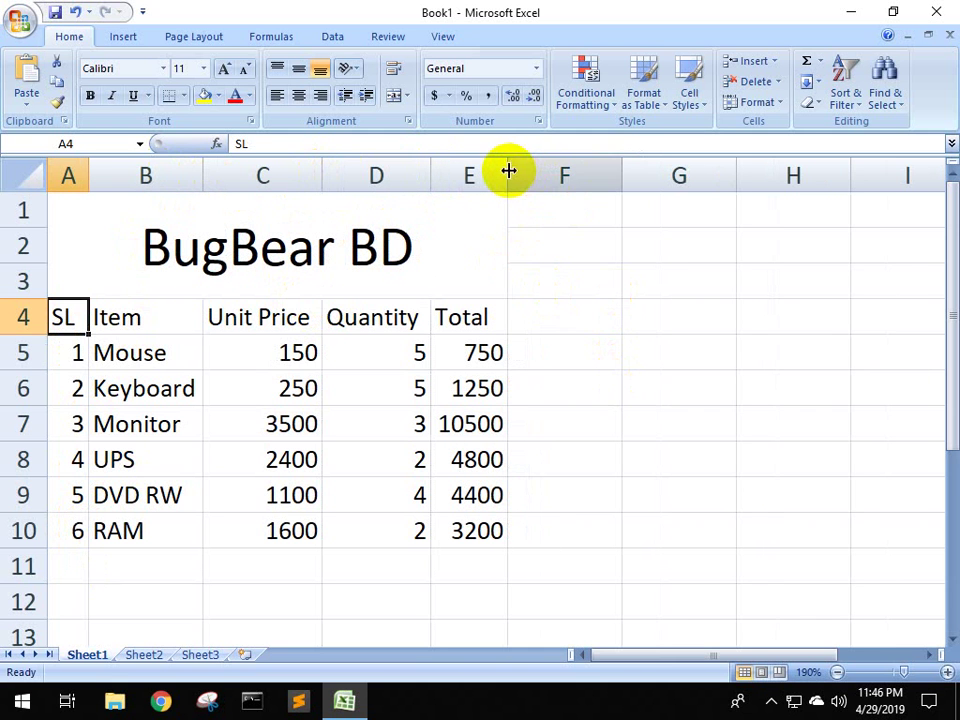
left_click_drag(509, 175, 522, 175)
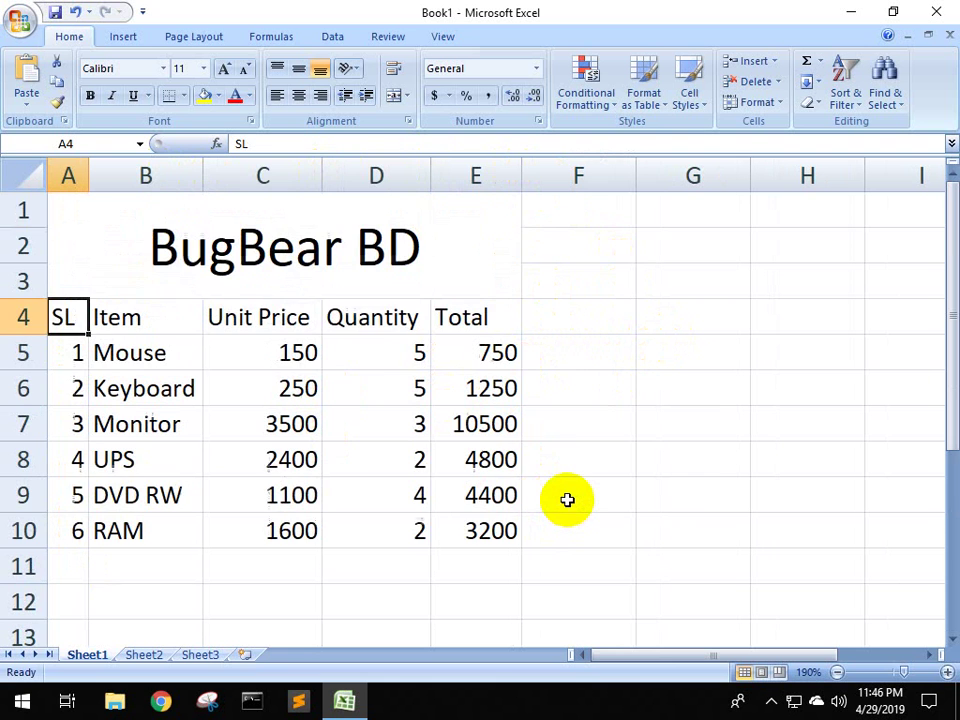
Select the merged title, then the whole bill A1:E10, to check the resized layout
left_click(150, 255)
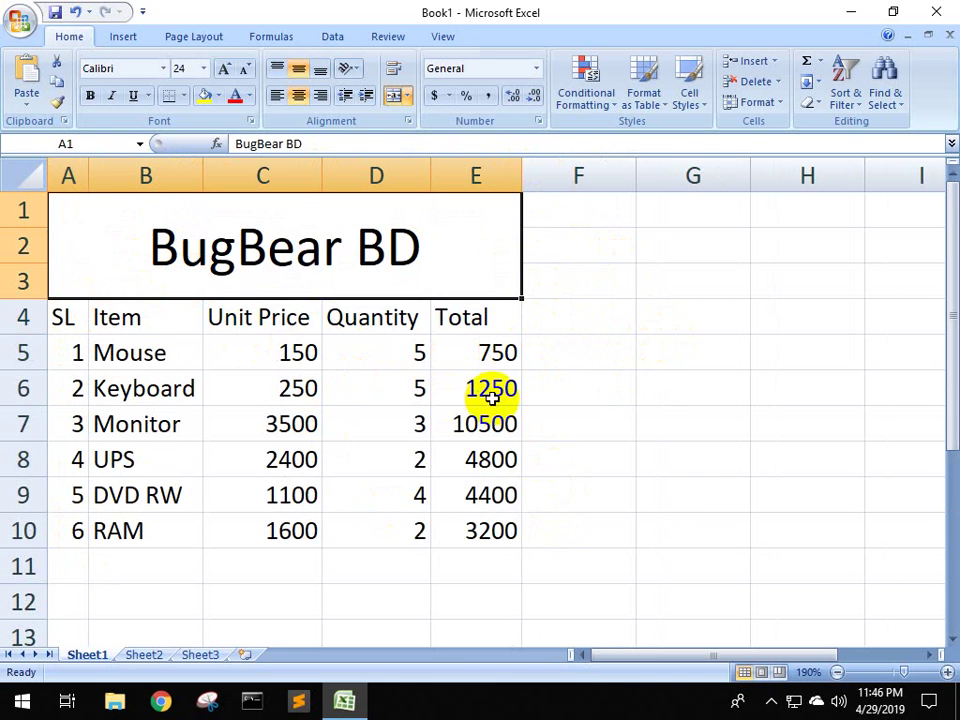
scroll(500, 405, "down", 2)
scroll(420, 400, "up", 2)
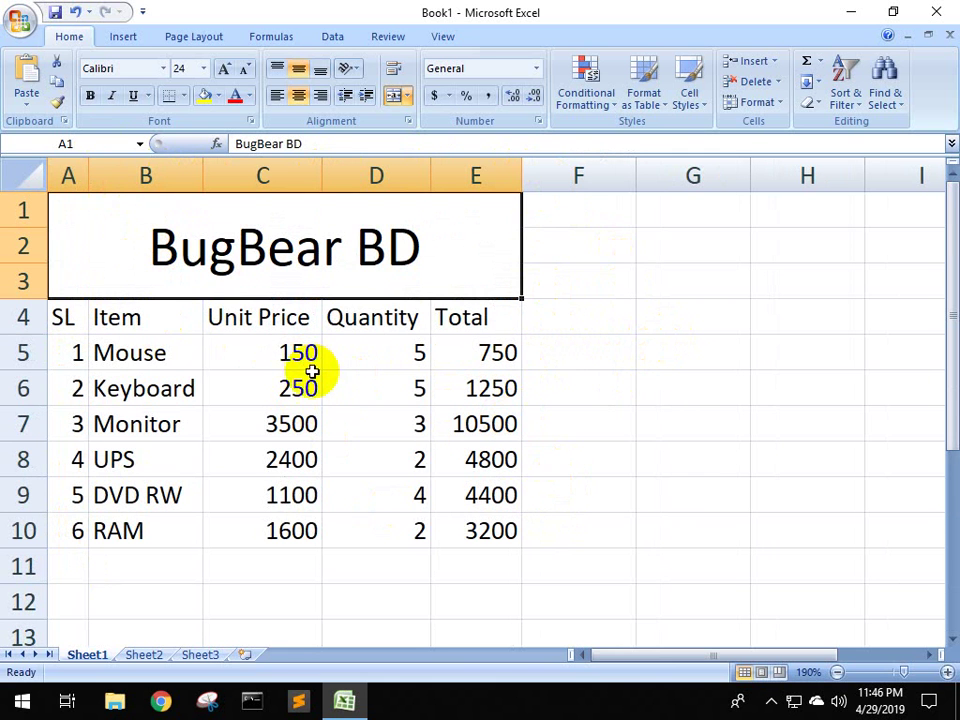
left_click_drag(139, 297, 244, 540)
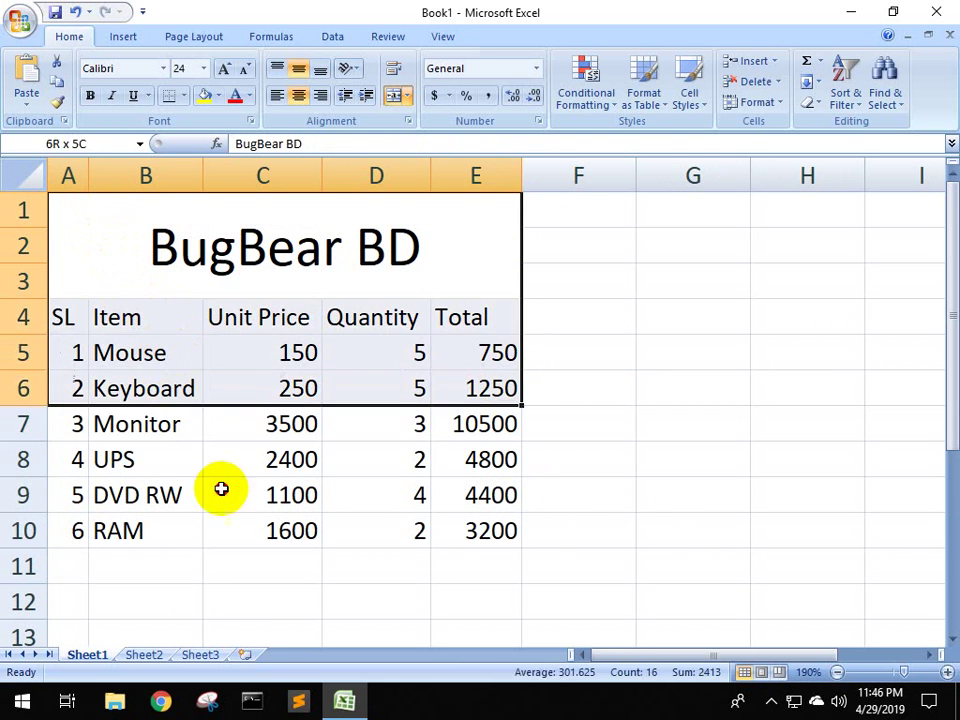
left_click(264, 598)
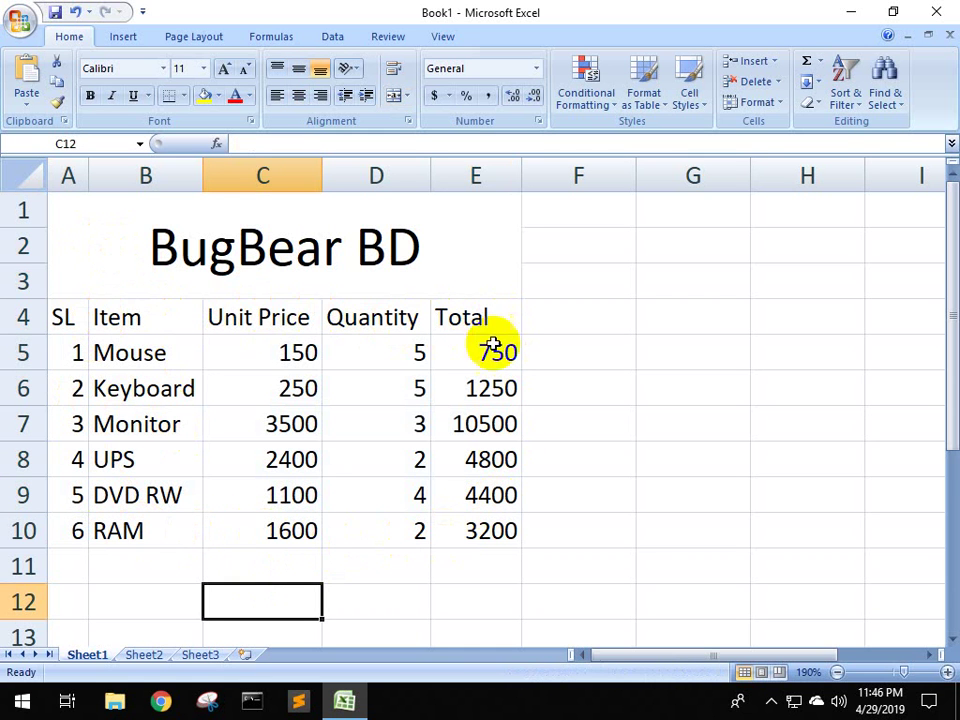
left_click(22, 32)
mouse_move(78, 232)
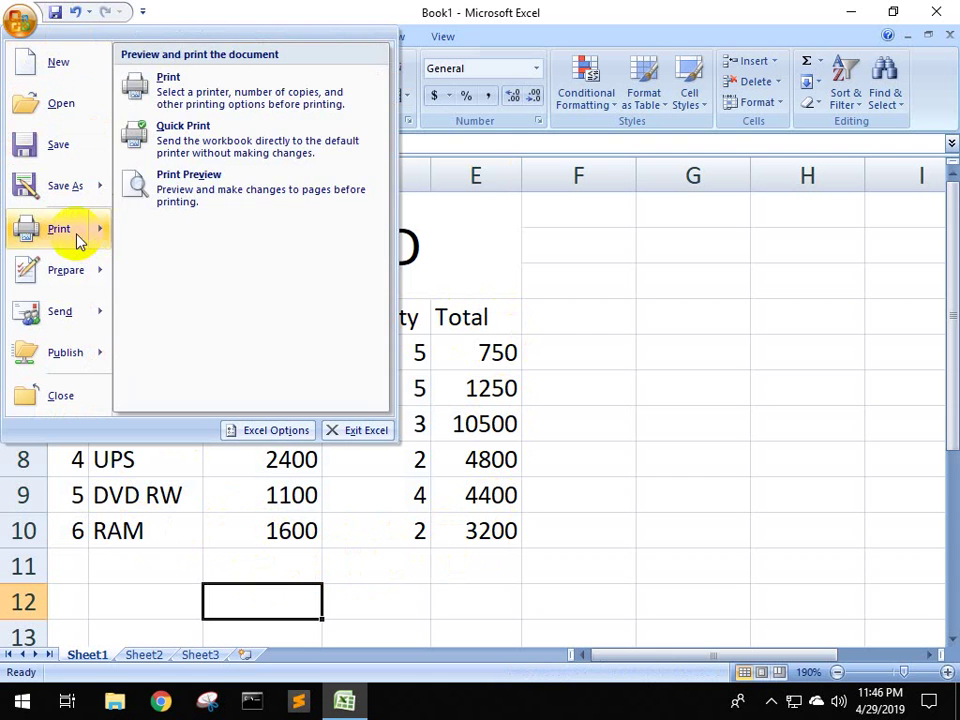
left_click(188, 200)
left_click(386, 253)
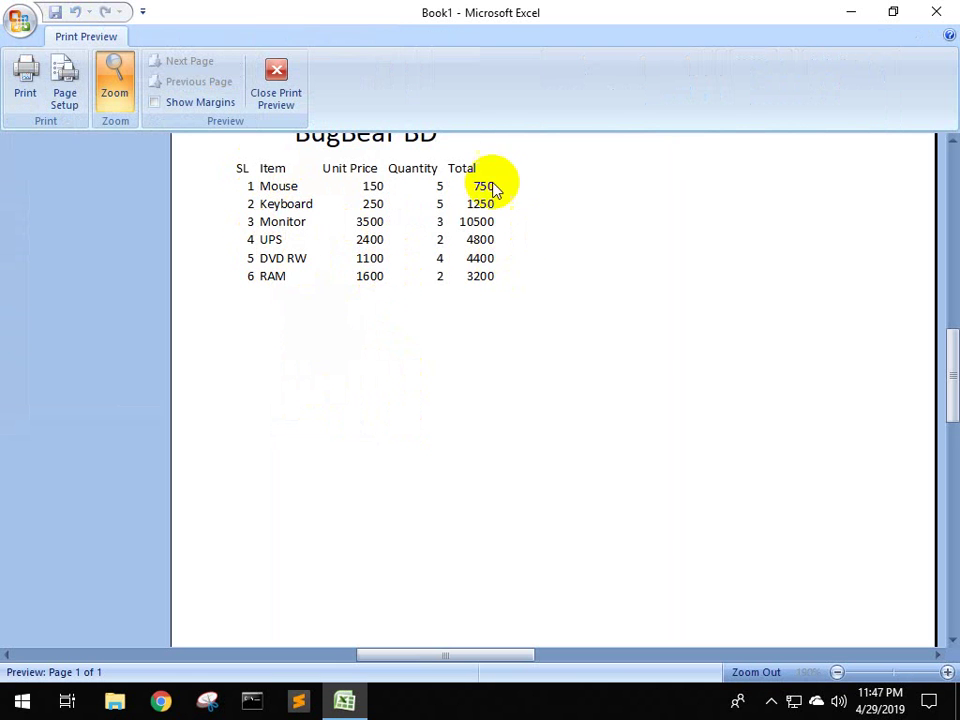
scroll(290, 265, "up", 3)
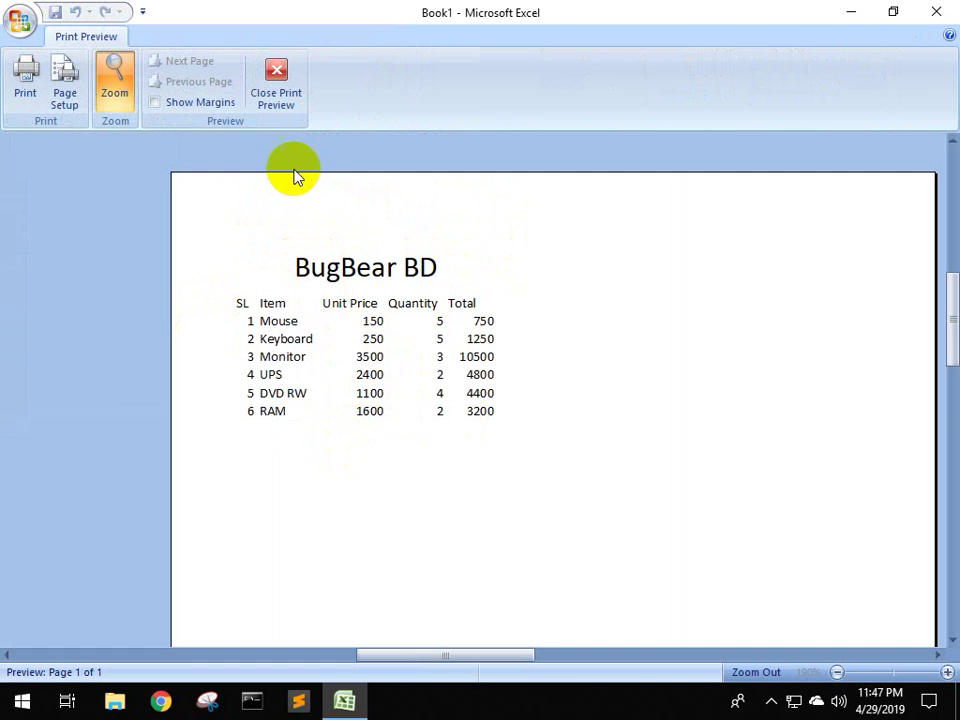
left_click(276, 97)
Apply All Borders to every cell of A1:E10, title block included
scroll(456, 349, "down", 1)
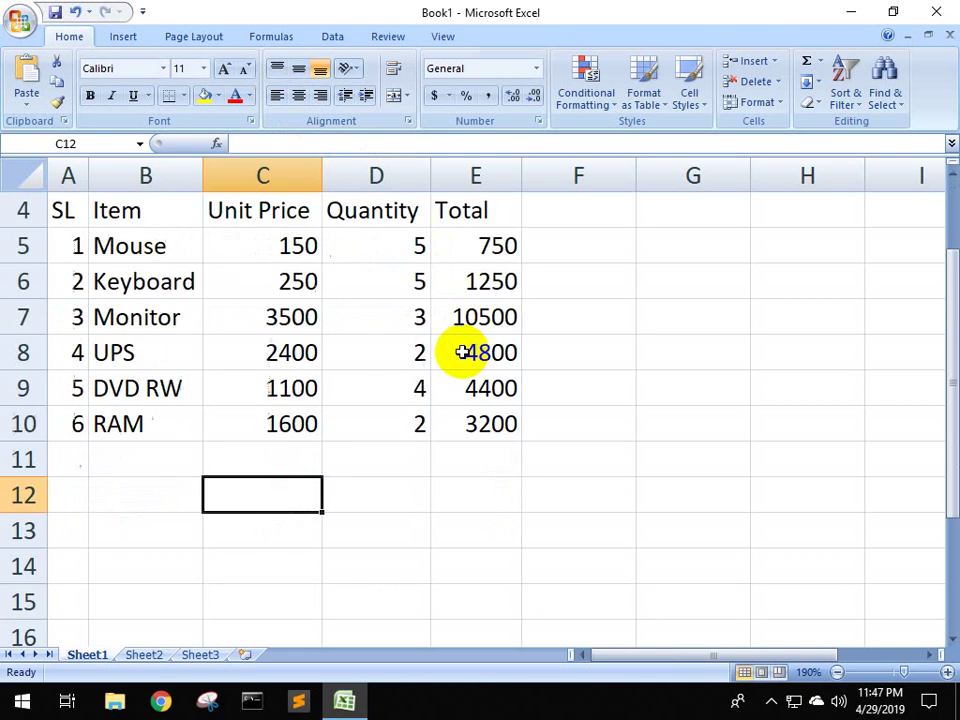
scroll(191, 264, "up", 1)
left_click_drag(68, 210, 478, 495)
left_click_drag(356, 515, 371, 540)
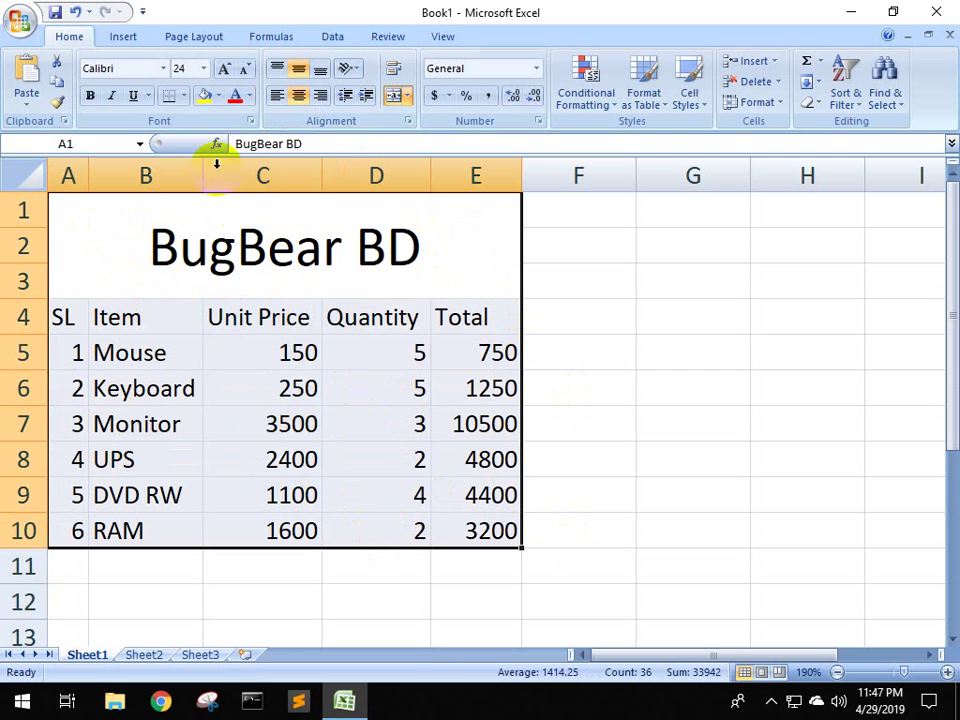
left_click(184, 97)
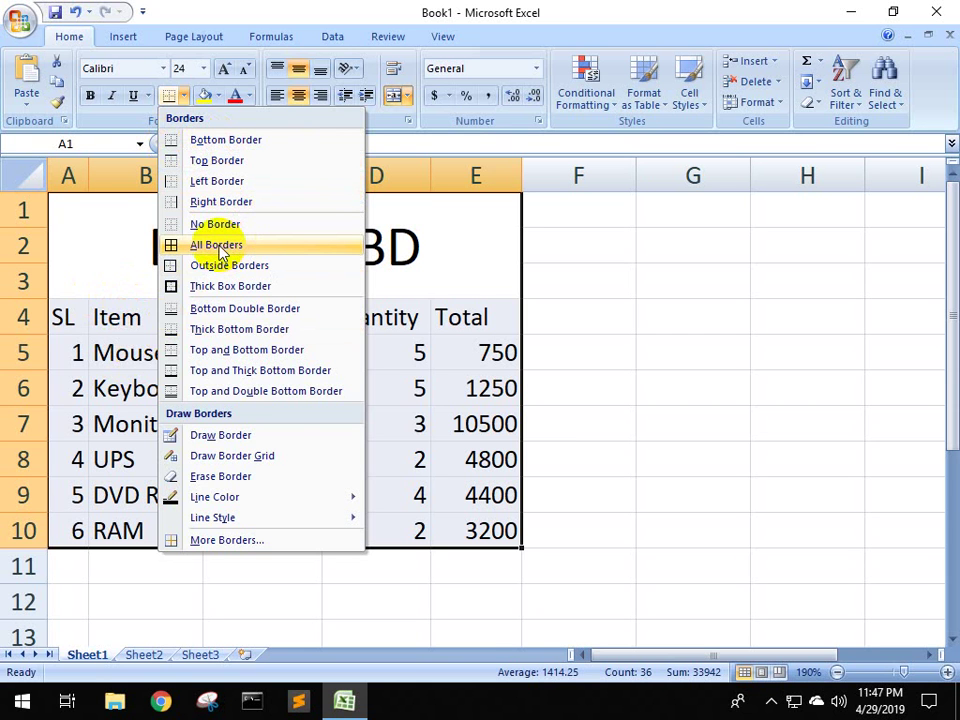
left_click(217, 244)
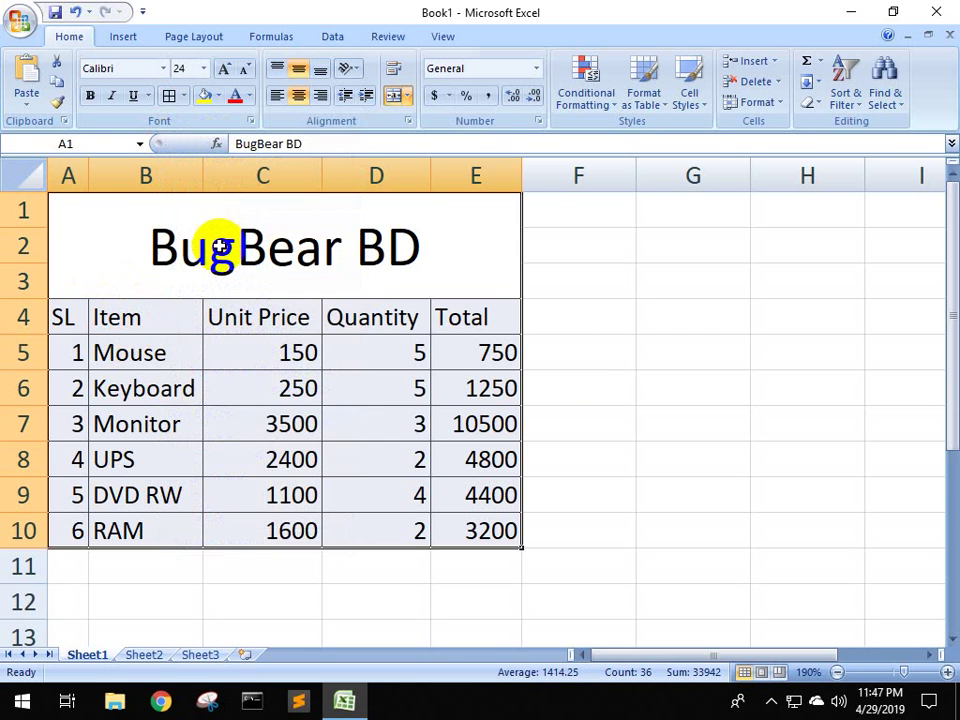
left_click(583, 359)
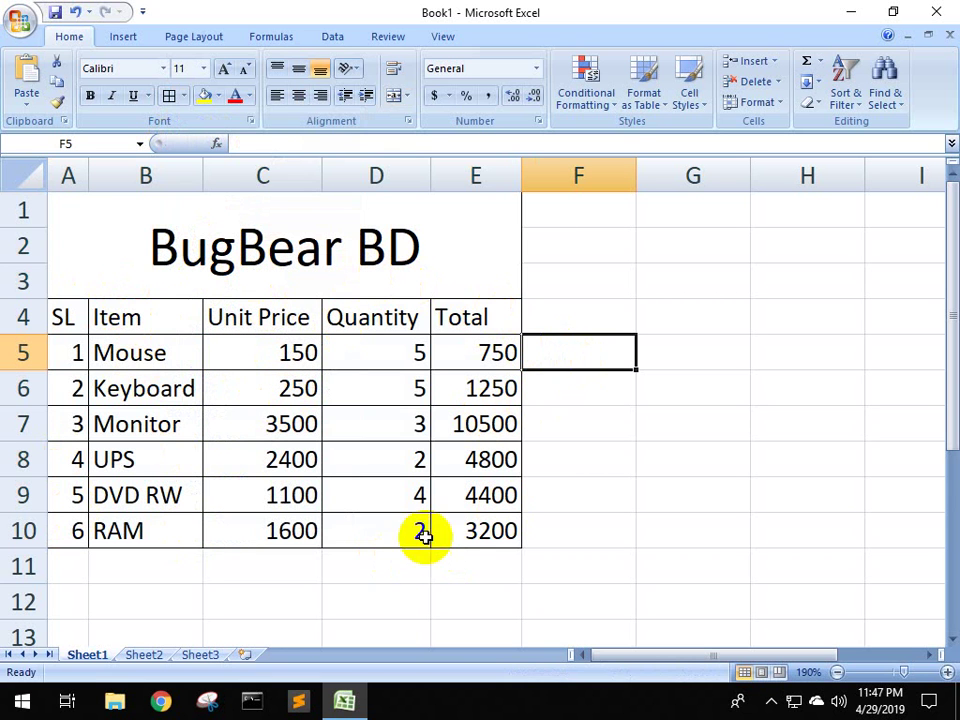
left_click(139, 246)
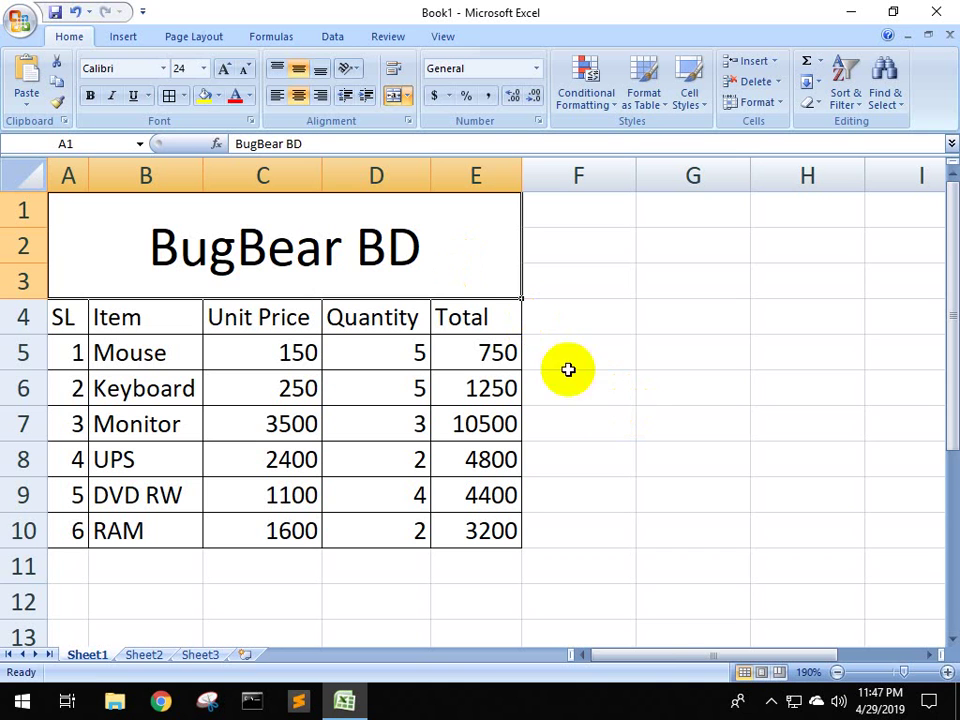
Fill the merged BugBear BD title block yellow and make its text green
left_click(220, 96)
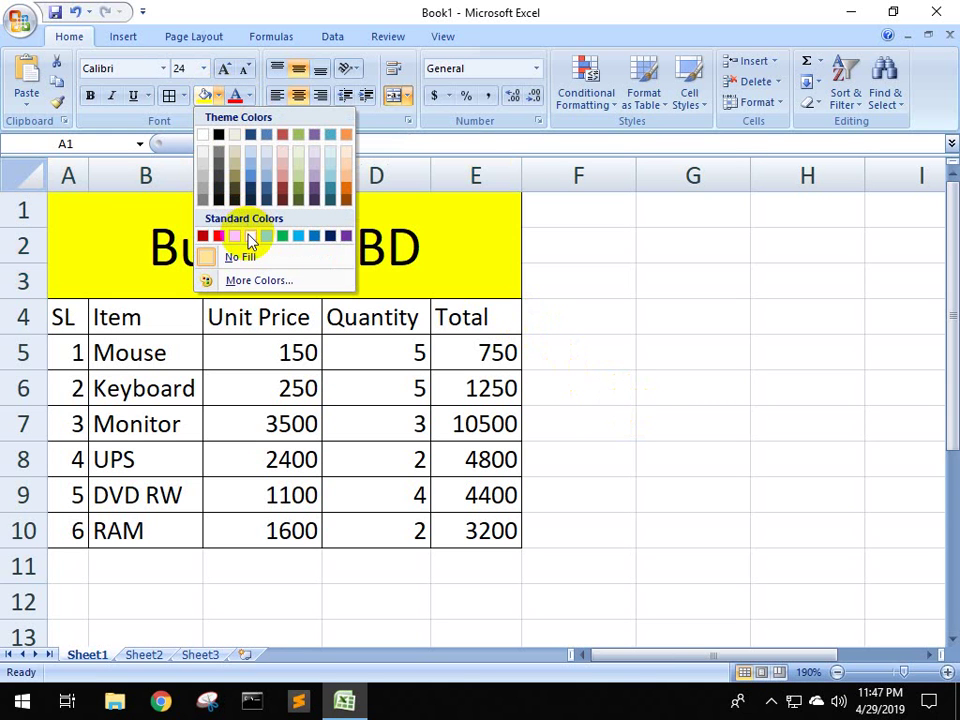
left_click(250, 236)
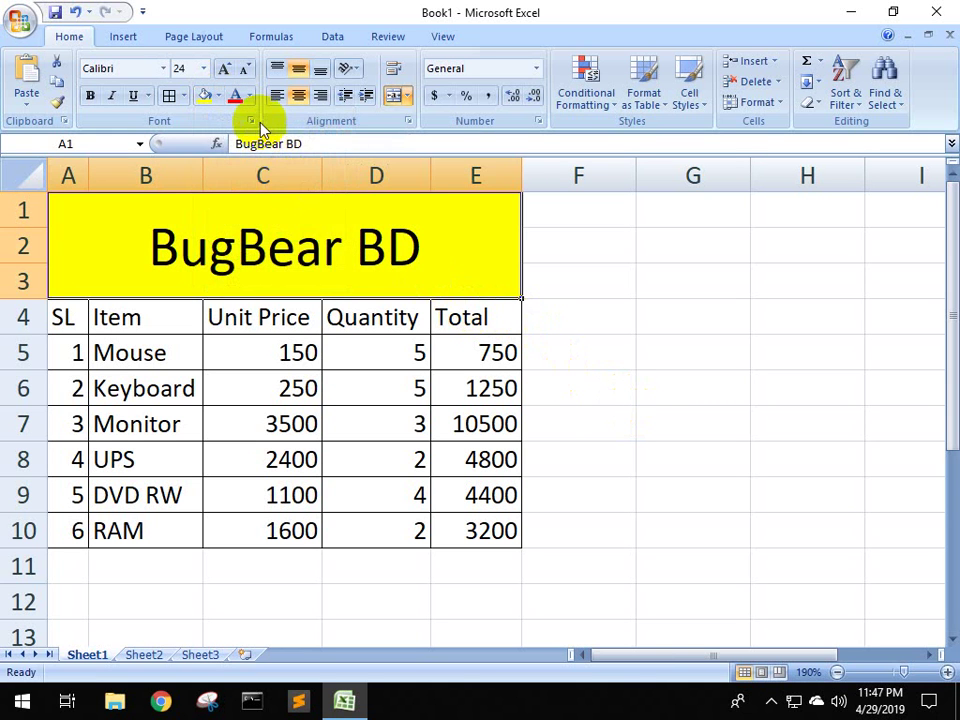
left_click(249, 97)
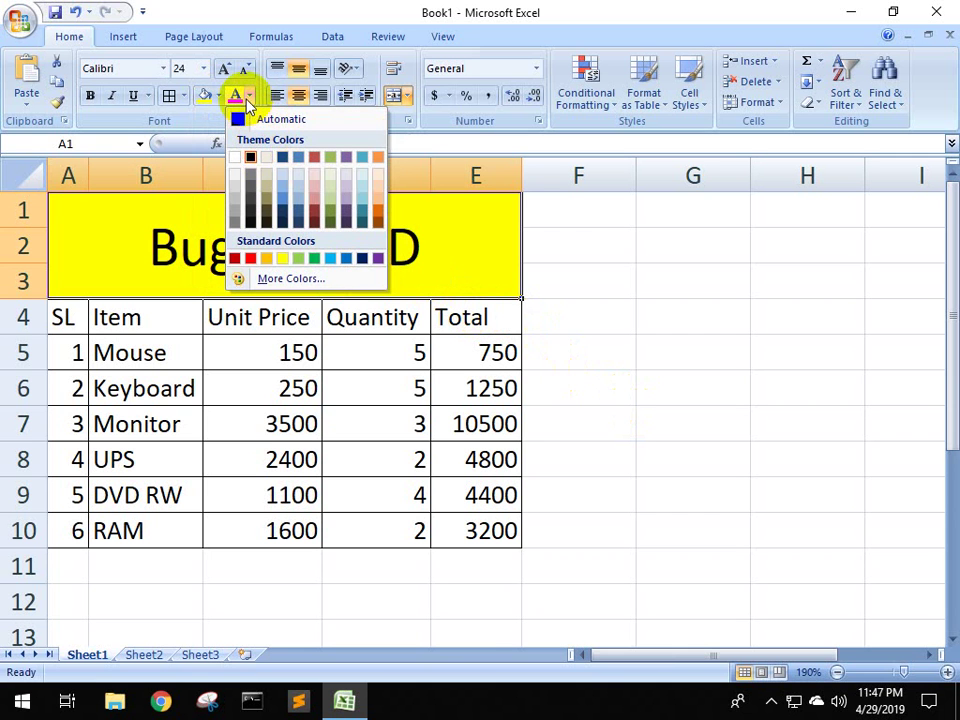
left_click(314, 259)
left_click(572, 316)
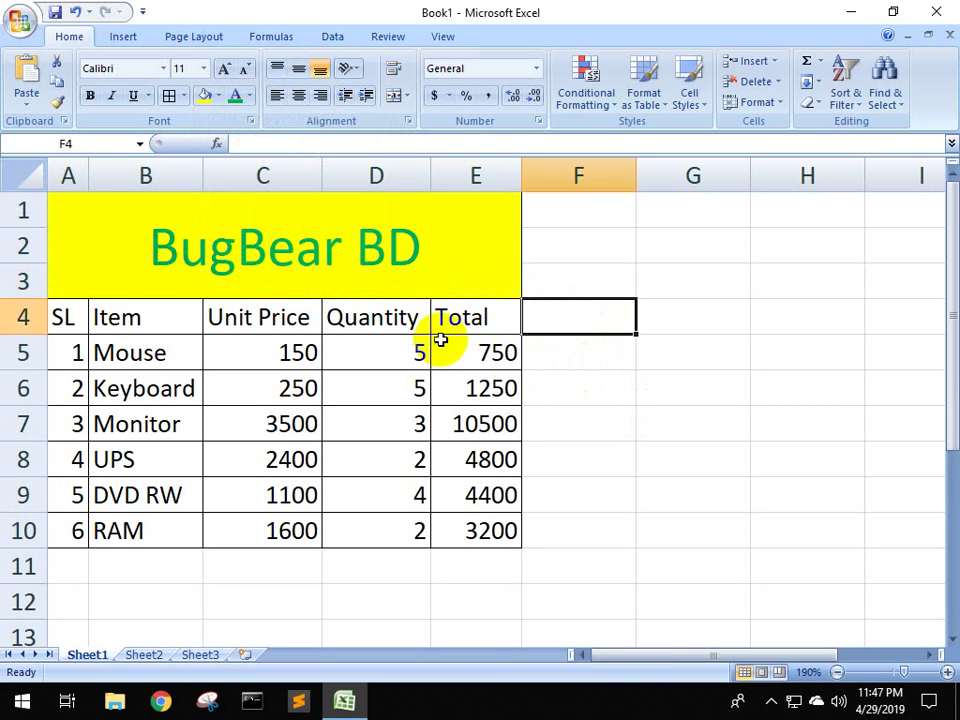
scroll(244, 318, "down", 1)
scroll(90, 300, "up", 1)
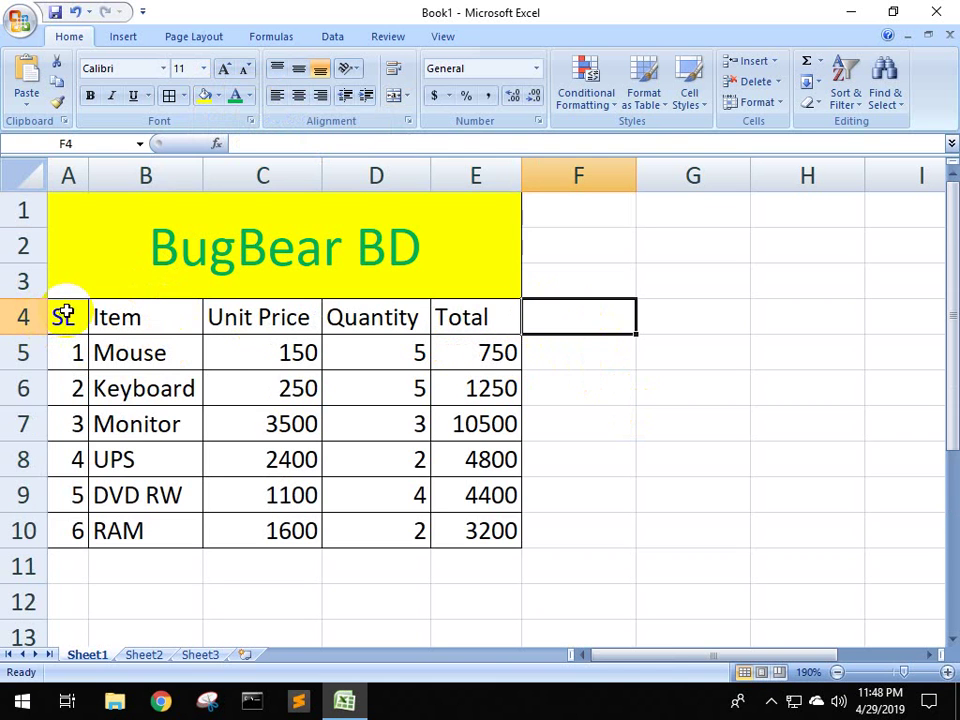
Centre-align every entry in the table A4:E10
left_click_drag(64, 316, 480, 527)
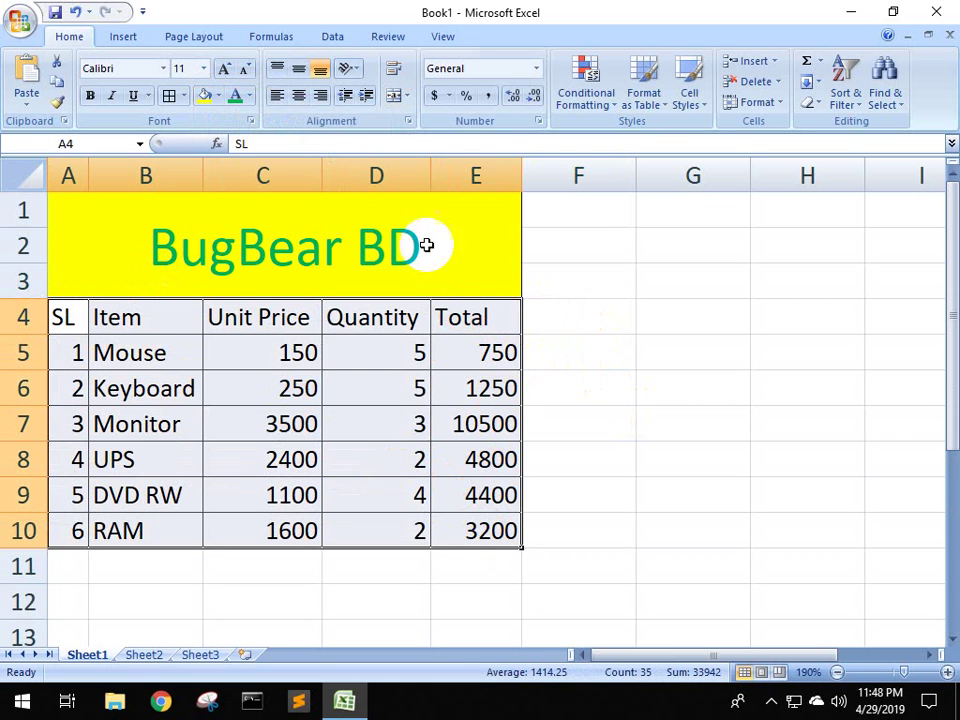
left_click_drag(64, 317, 495, 533)
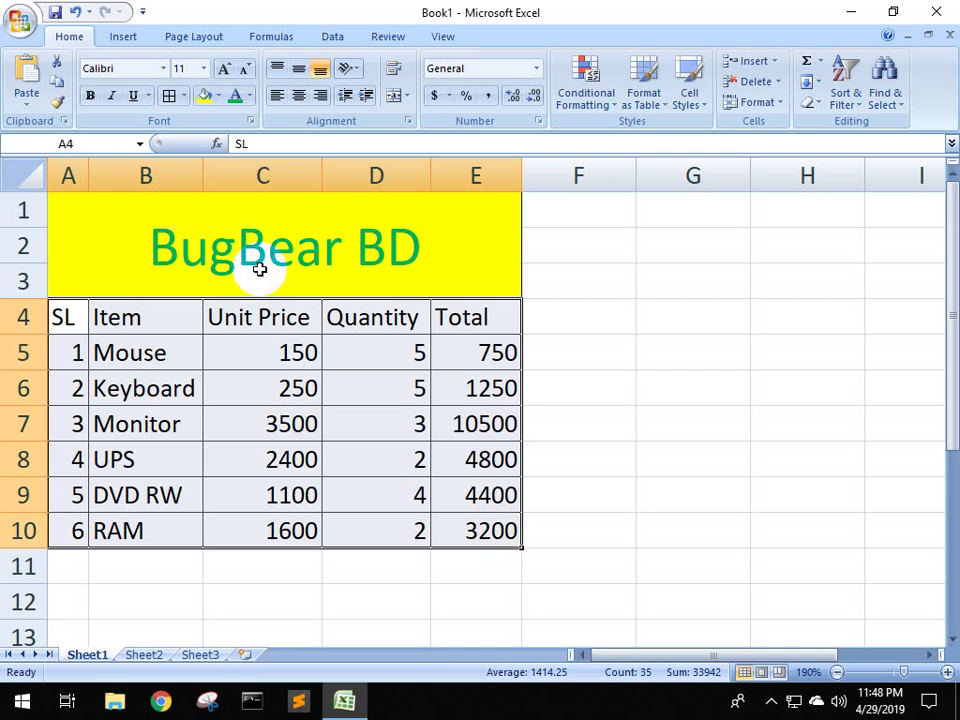
left_click(302, 100)
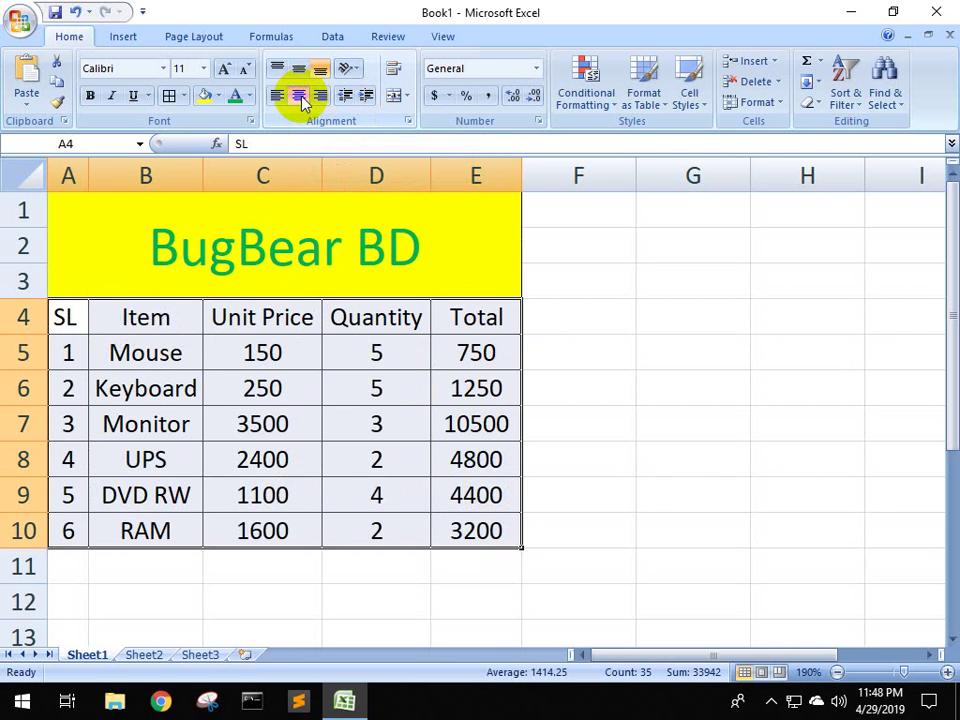
left_click(597, 390)
scroll(326, 339, "down", 1)
scroll(71, 214, "up", 1)
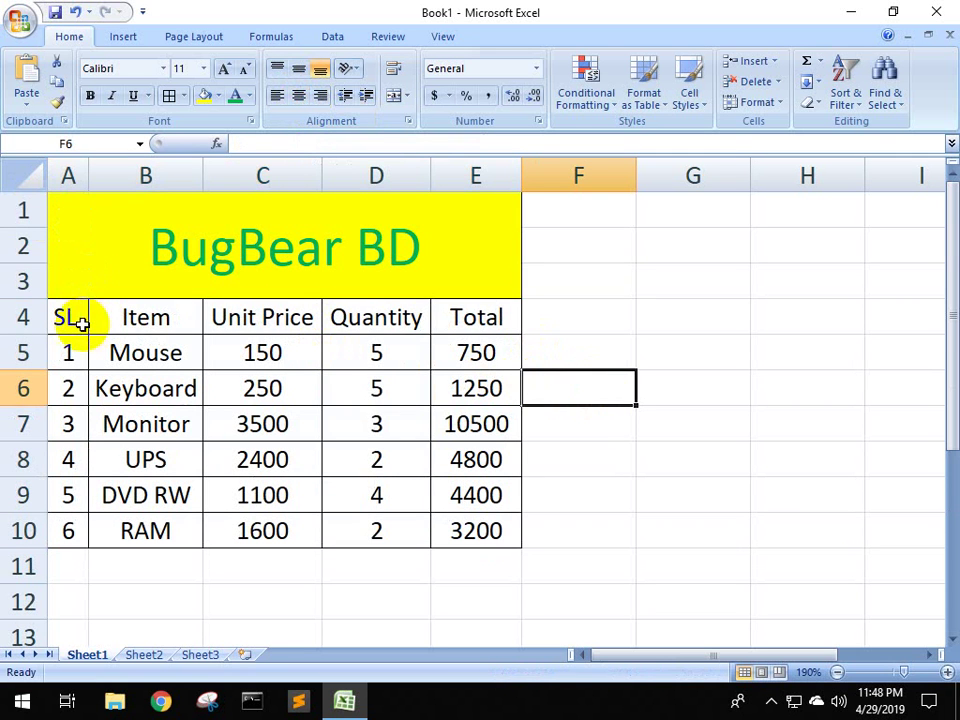
Give the header row SL through Total a light blue-grey fill
left_click_drag(75, 321, 439, 322)
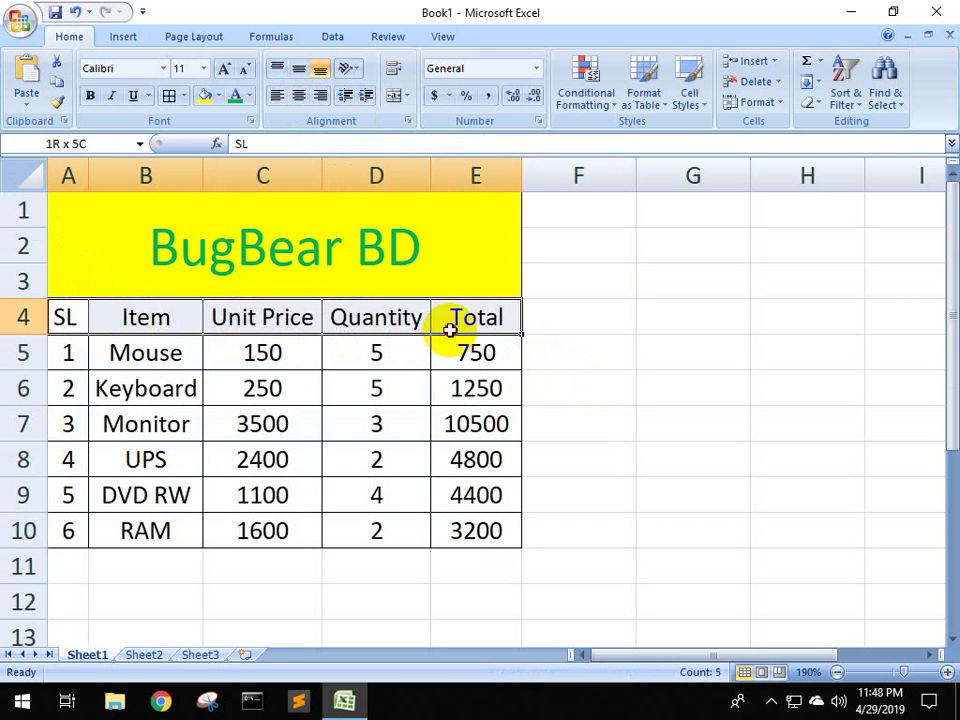
left_click(220, 97)
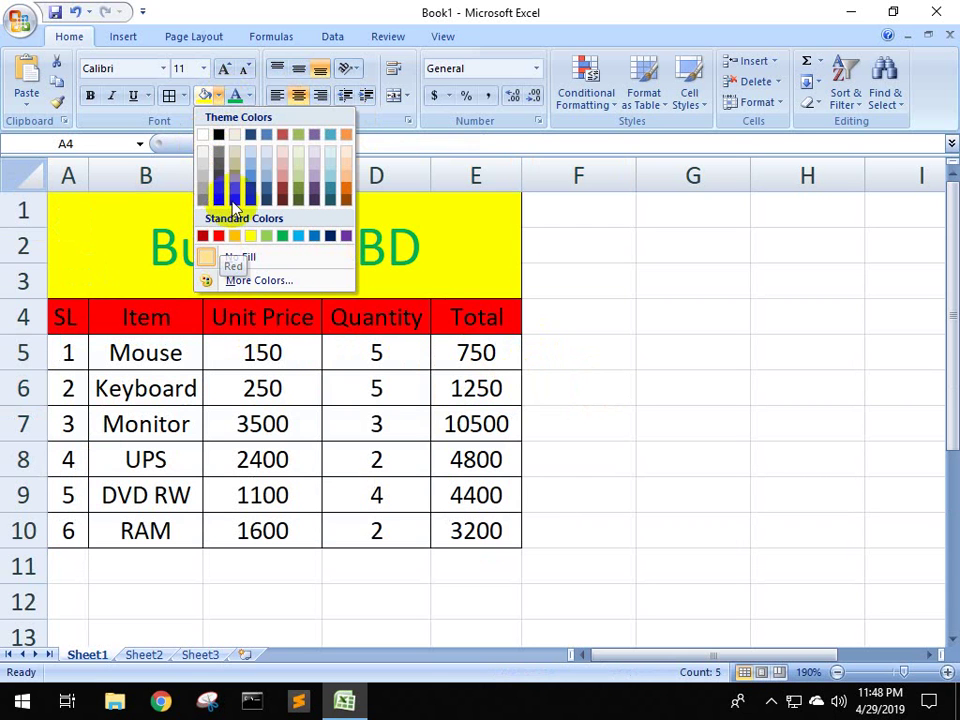
left_click(254, 153)
left_click(643, 328)
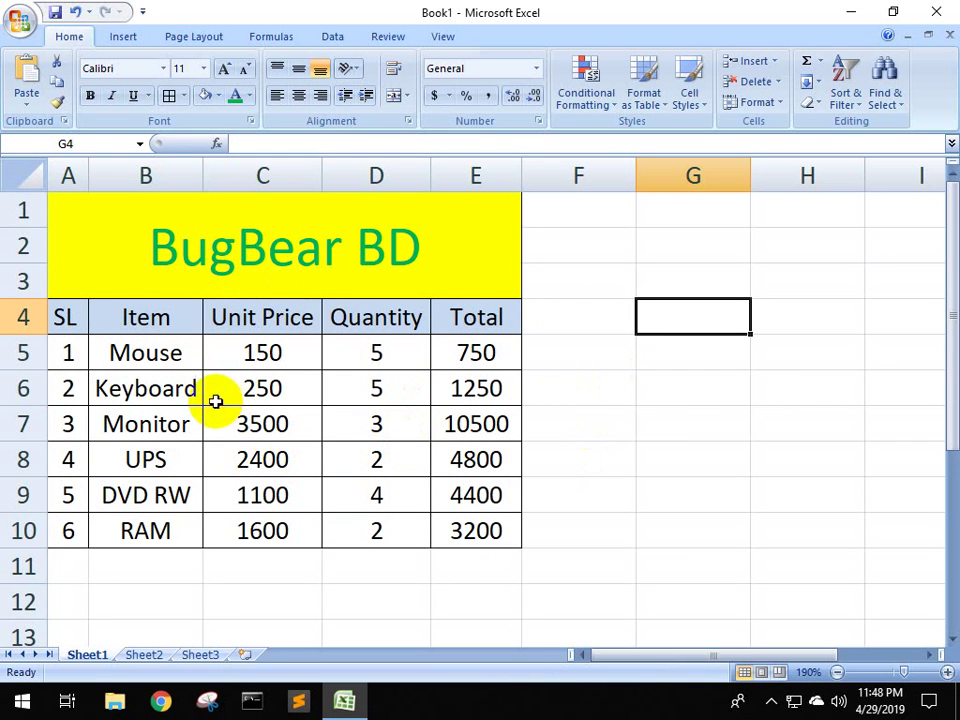
Merge and centre A11:C11 and enter the label 'Total' in it
scroll(331, 473, "down", 1)
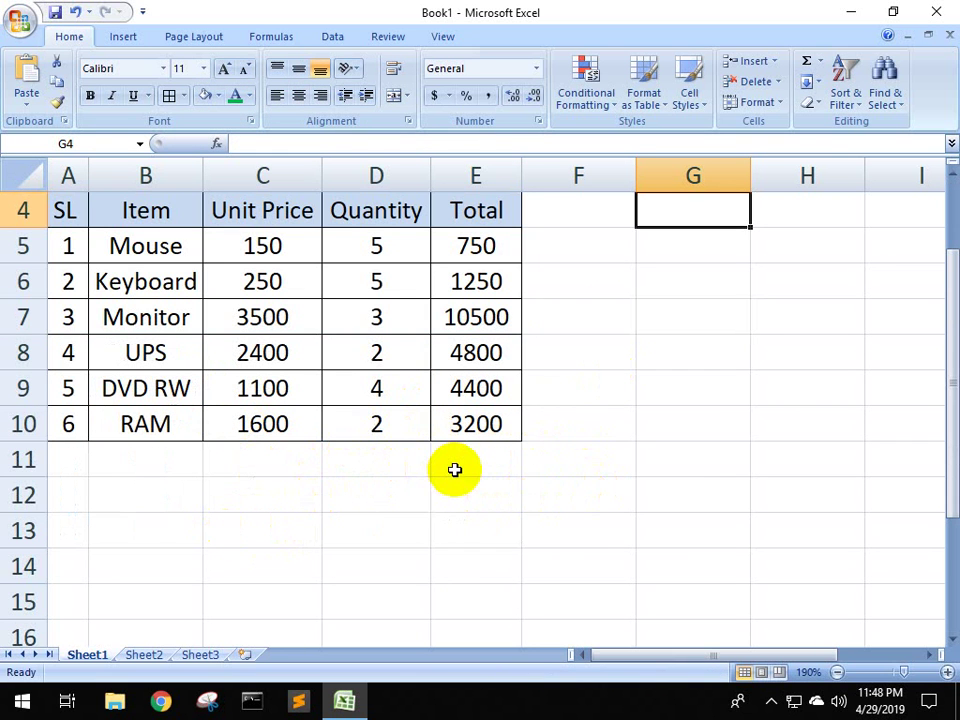
scroll(451, 471, "up", 1)
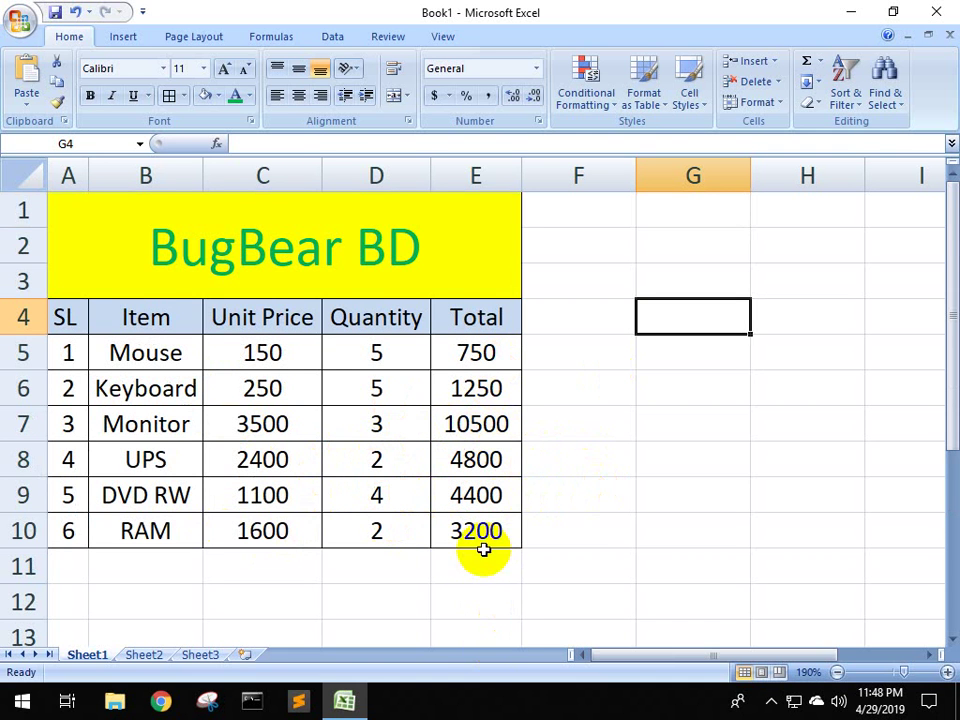
scroll(400, 540, "down", 1)
scroll(145, 530, "up", 1)
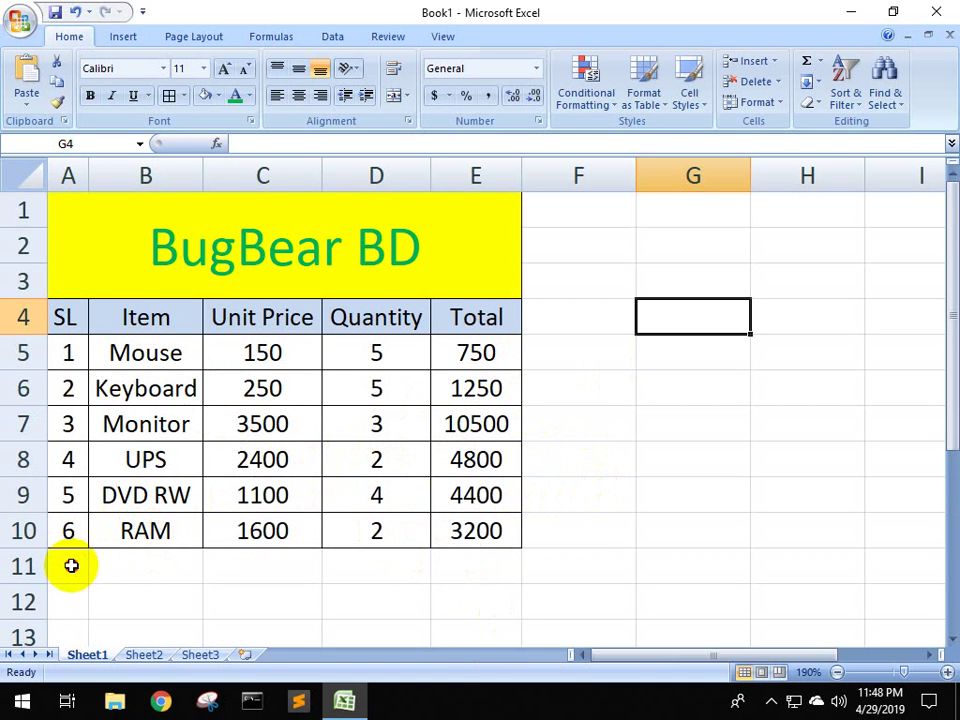
left_click_drag(71, 564, 110, 563)
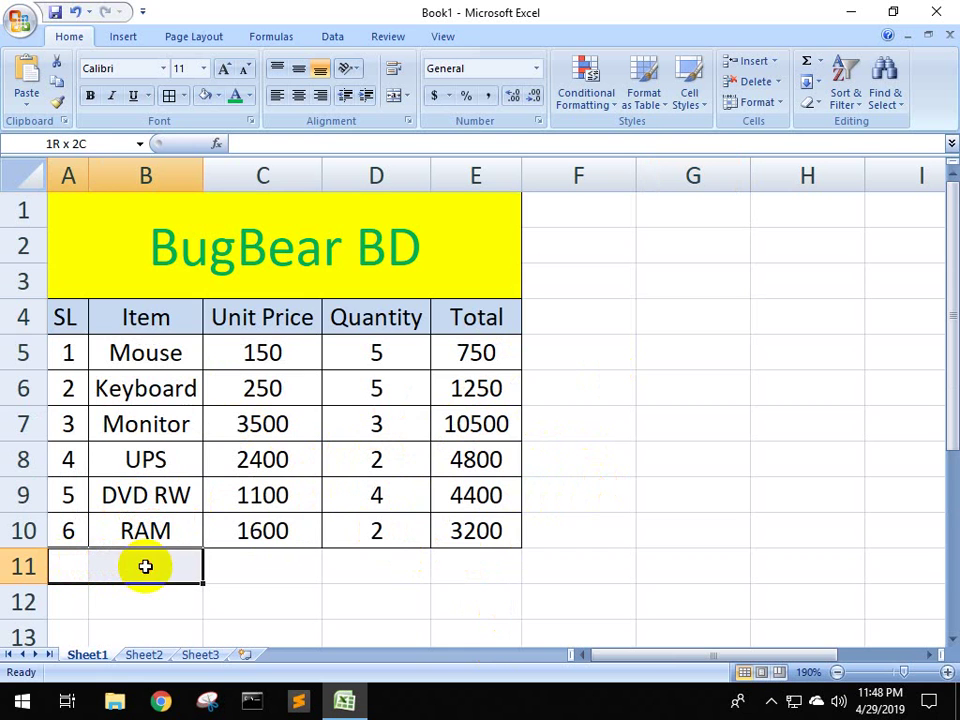
scroll(223, 531, "down", 2)
scroll(153, 482, "up", 1)
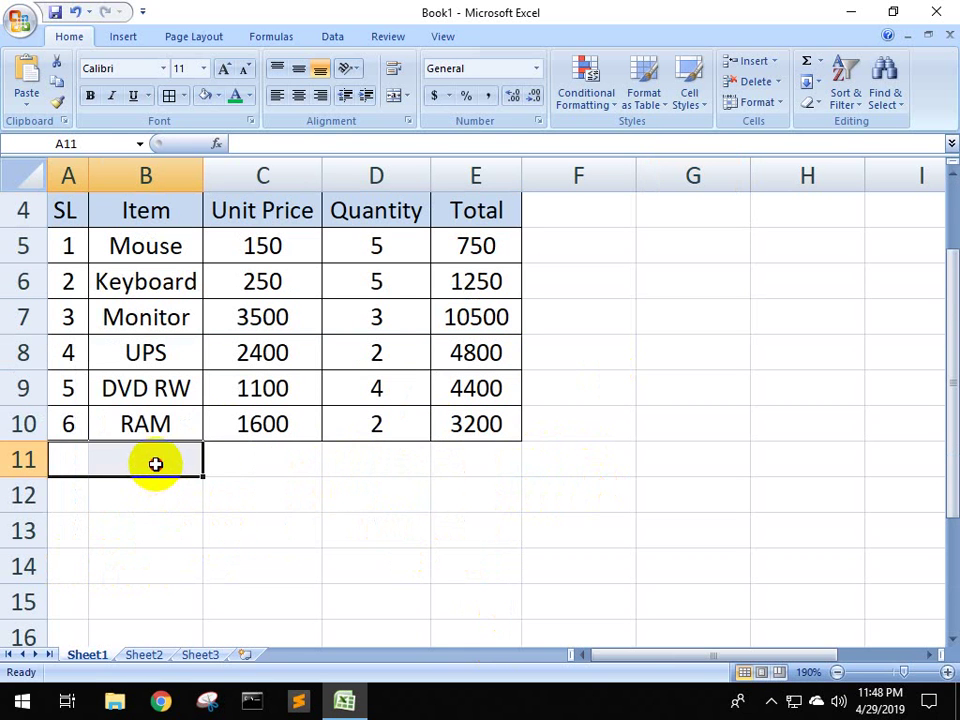
left_click_drag(155, 464, 238, 464)
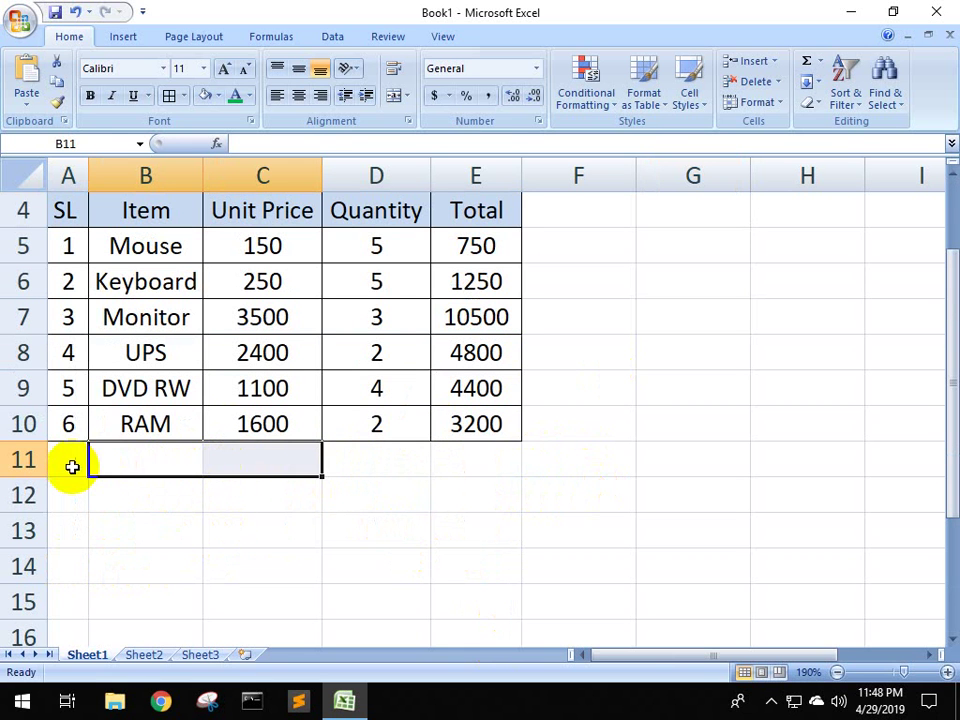
left_click_drag(73, 465, 268, 471)
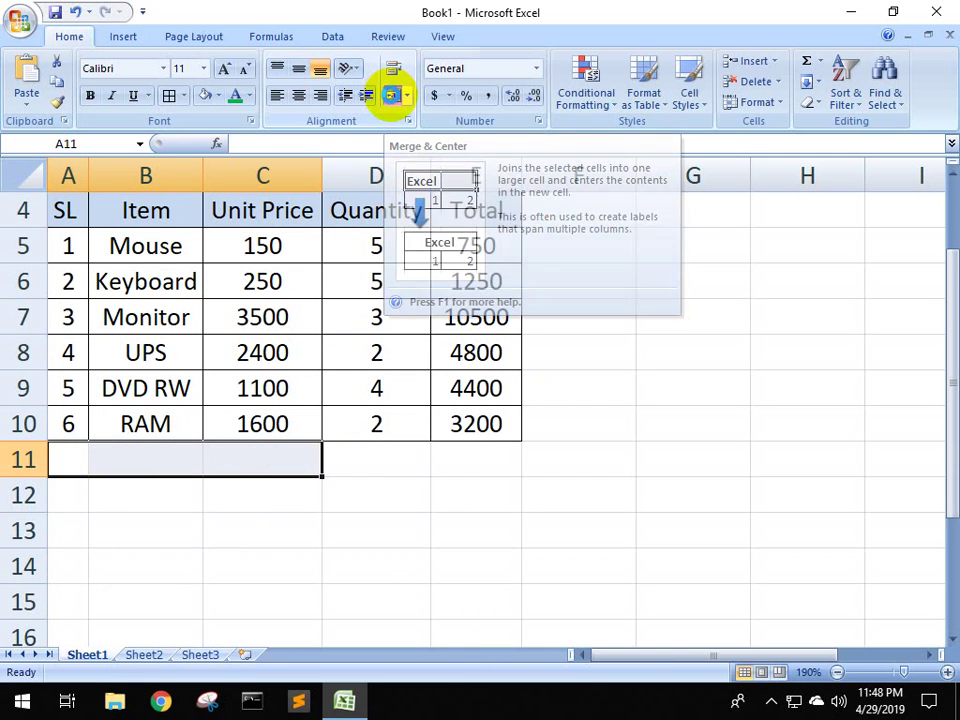
left_click(394, 97)
type("Total")
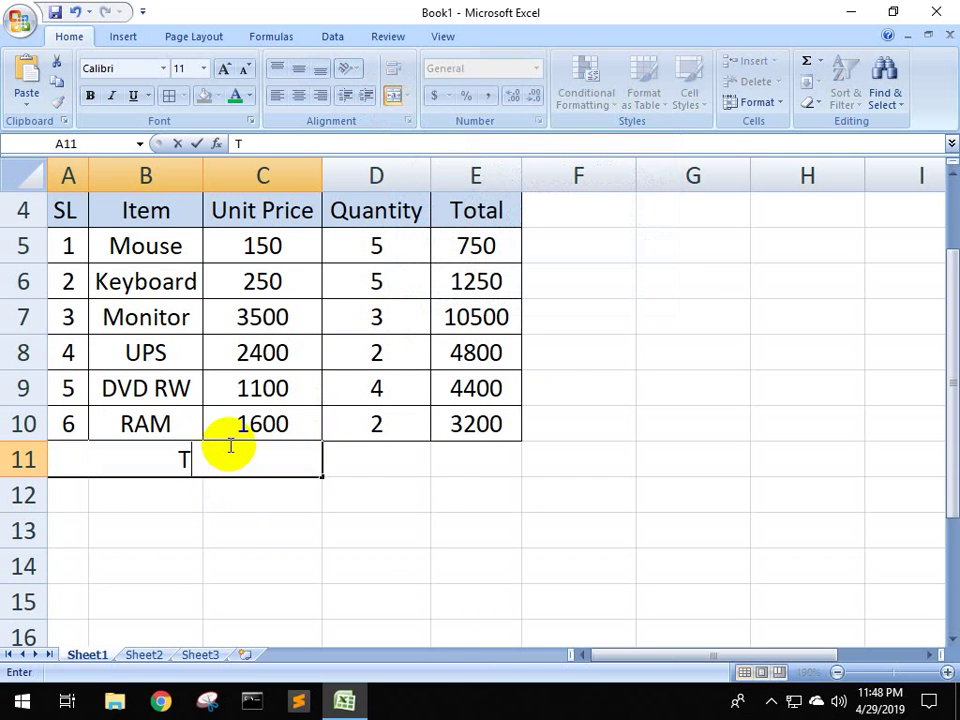
left_click(368, 463)
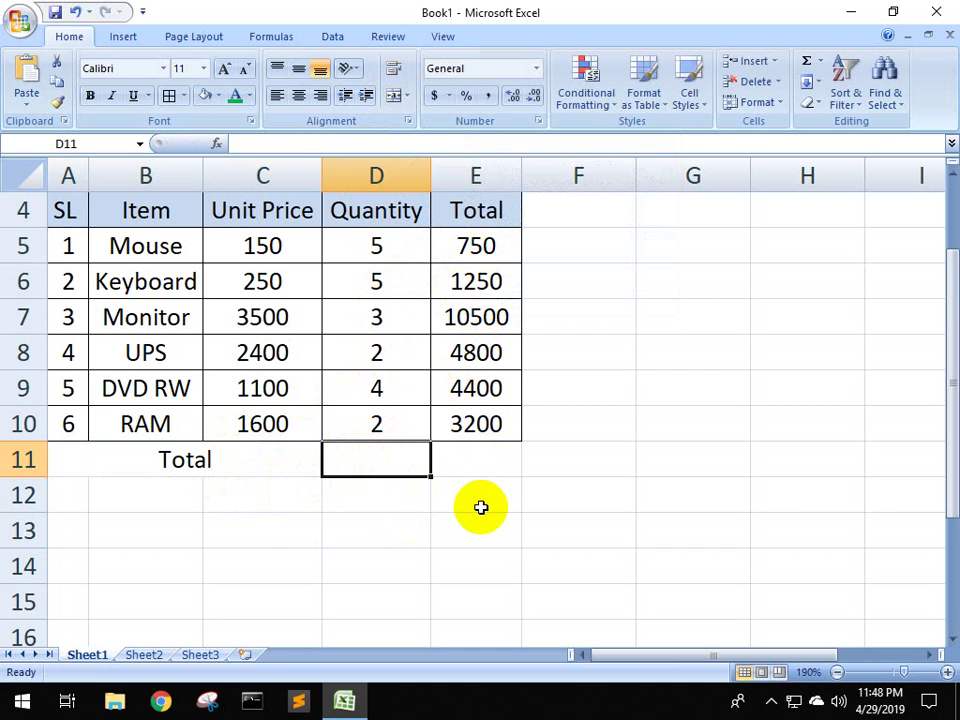
Add borders to the Total row cells A11:E11
scroll(394, 523, "up", 1)
scroll(300, 510, "down", 1)
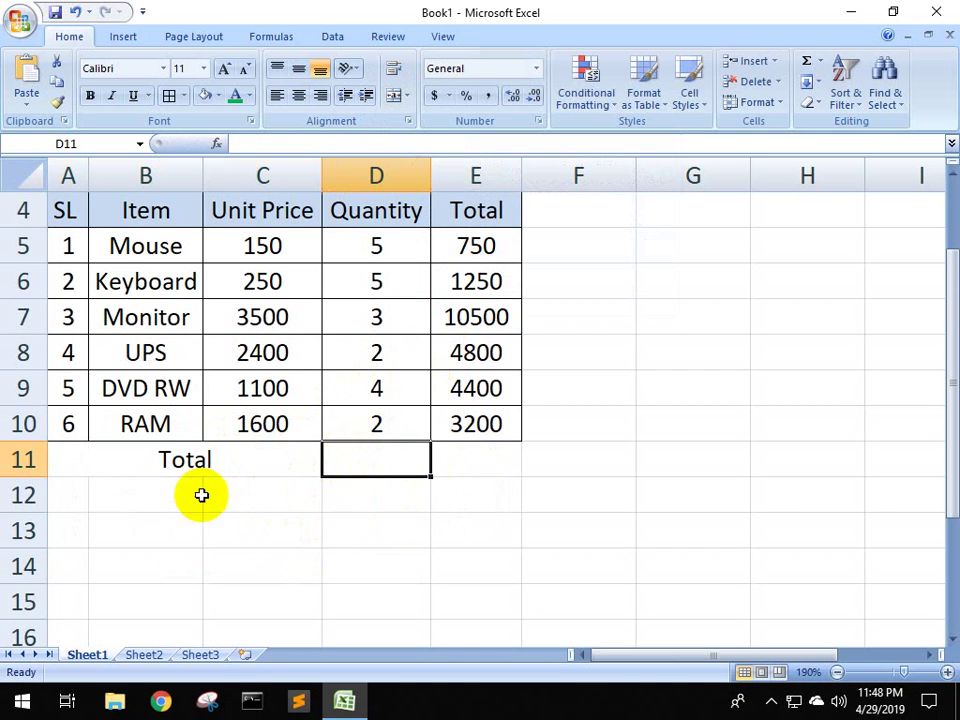
left_click_drag(107, 456, 480, 474)
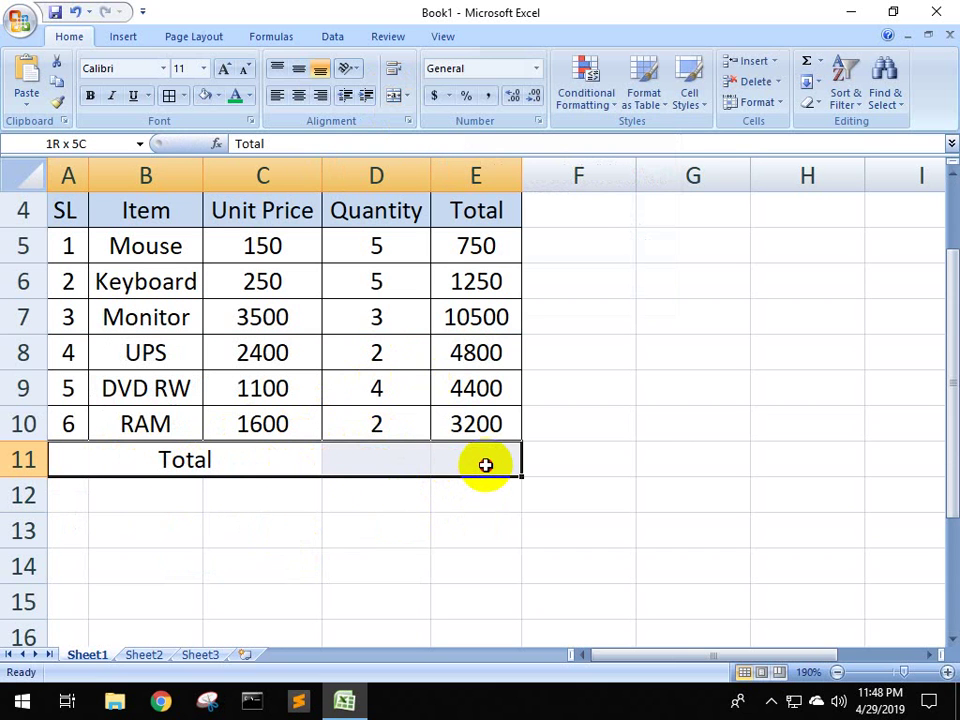
left_click(170, 96)
left_click(340, 488)
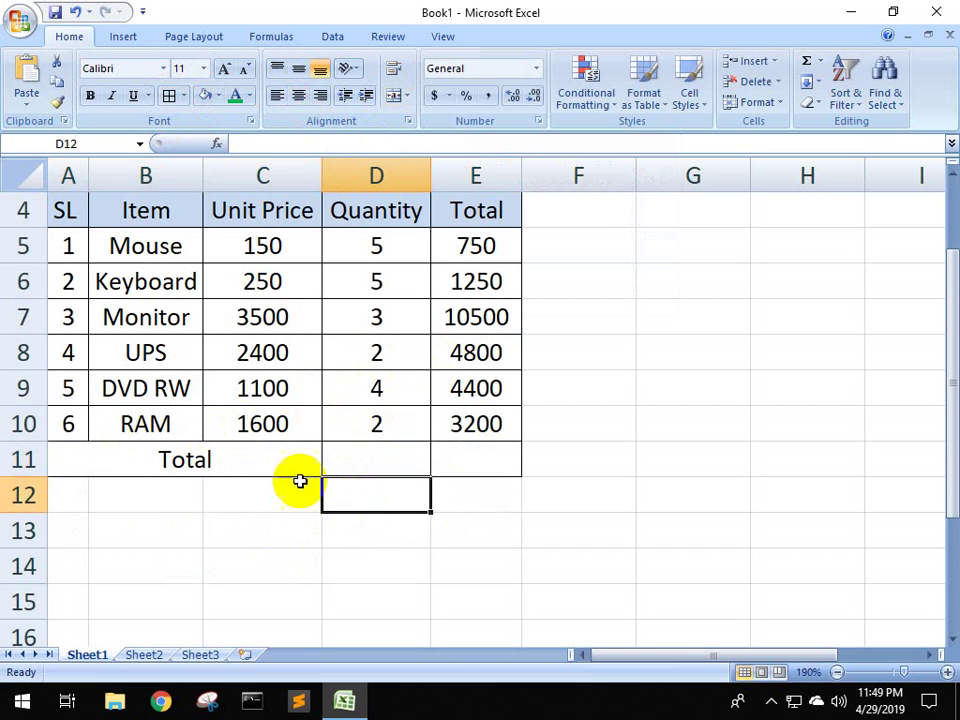
scroll(680, 510, "up", 1)
AutoSum the Quantity column into D11, giving =SUM(D5:D10) = 21
scroll(643, 514, "down", 1)
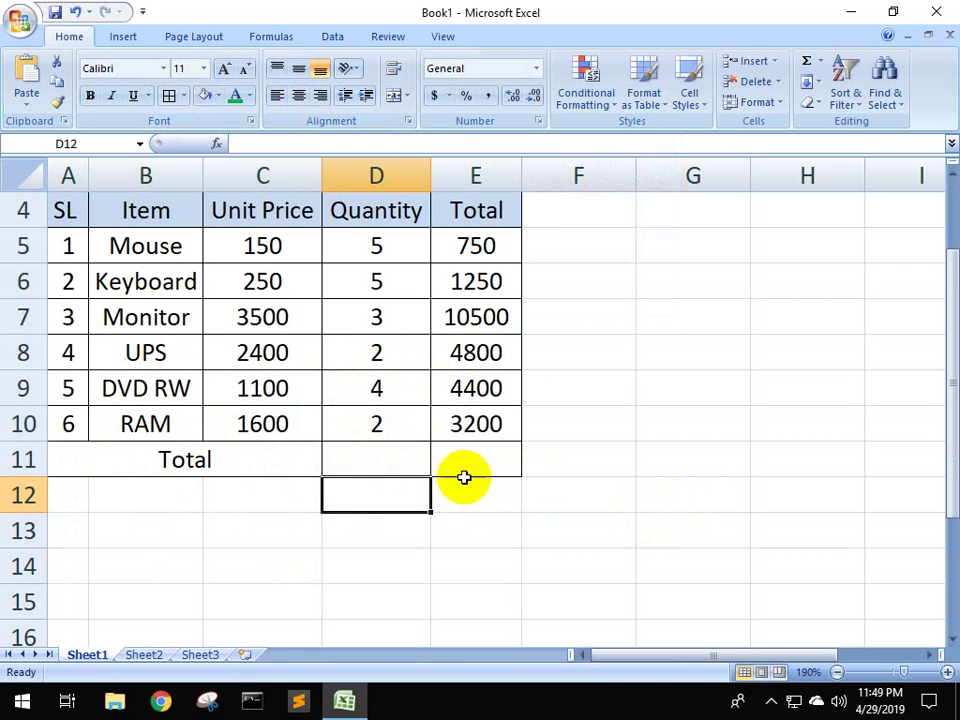
left_click(378, 460)
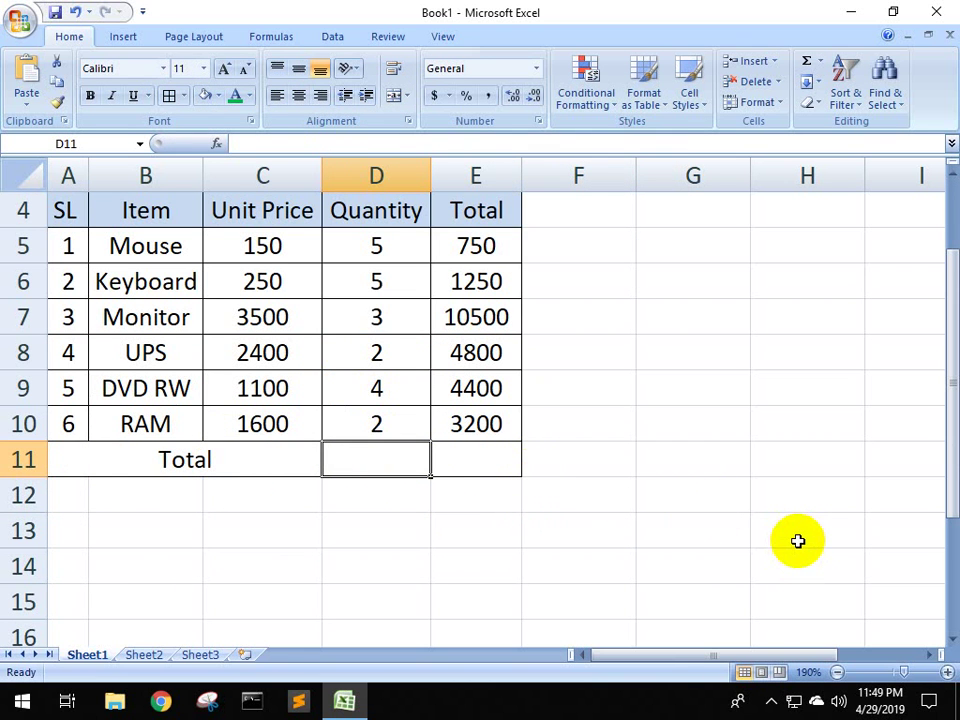
left_click_drag(376, 246, 377, 425)
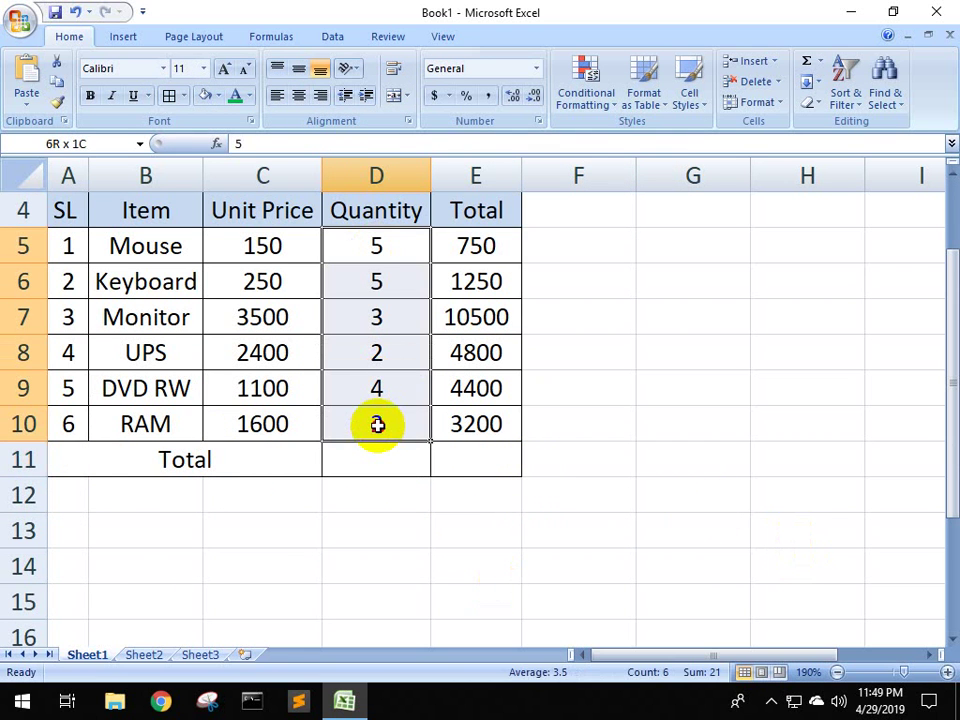
left_click(690, 388)
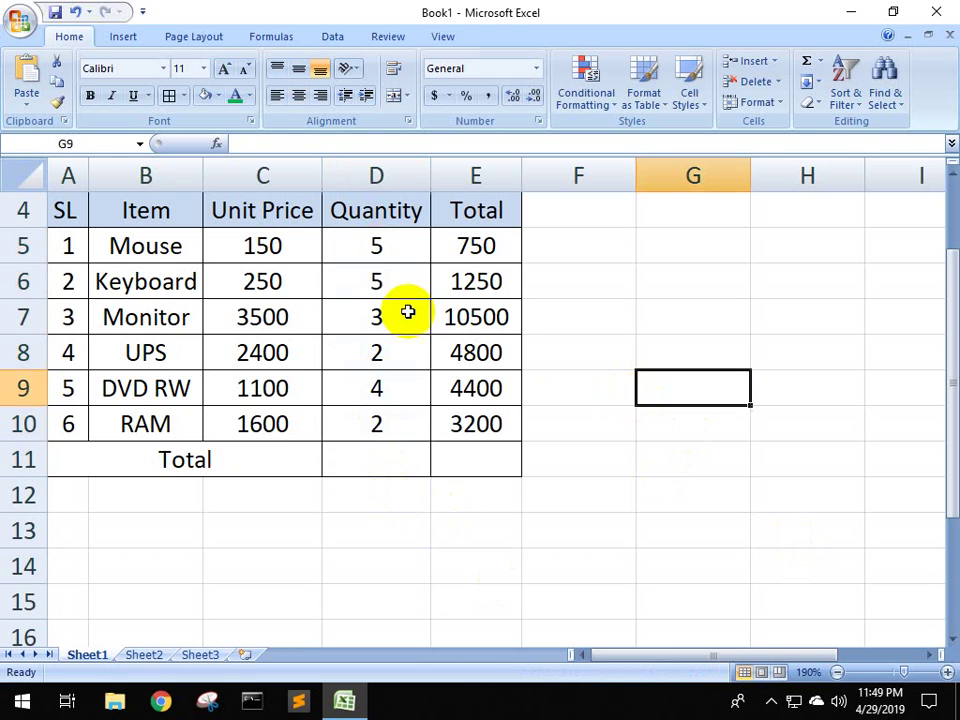
mouse_move(358, 246)
left_mouse_down()
mouse_move(365, 432)
mouse_move(353, 483)
left_mouse_up()
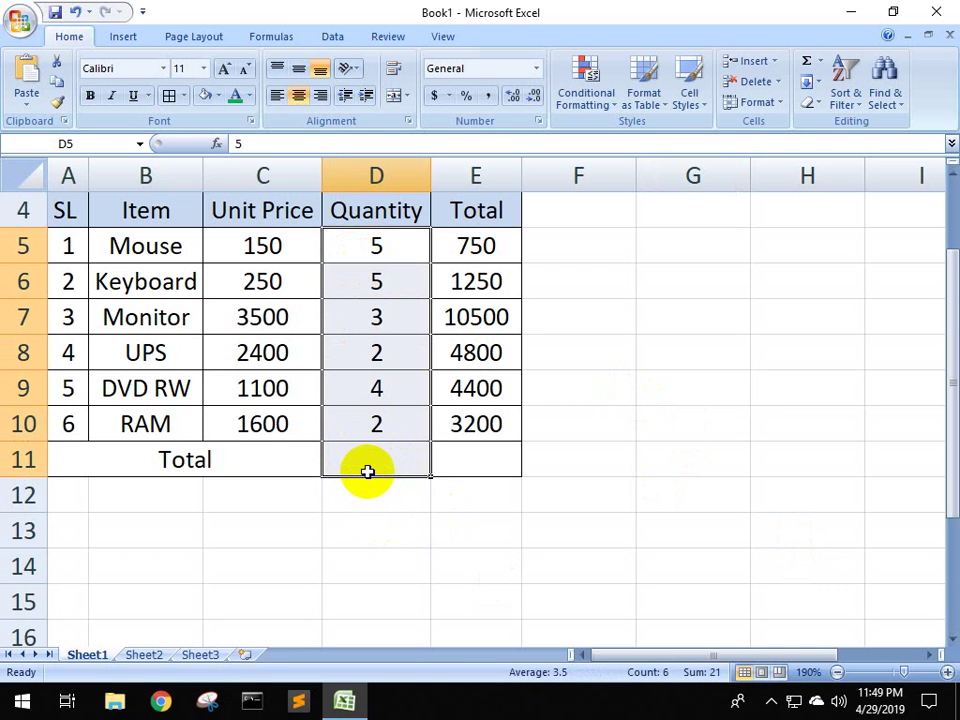
left_click(808, 66)
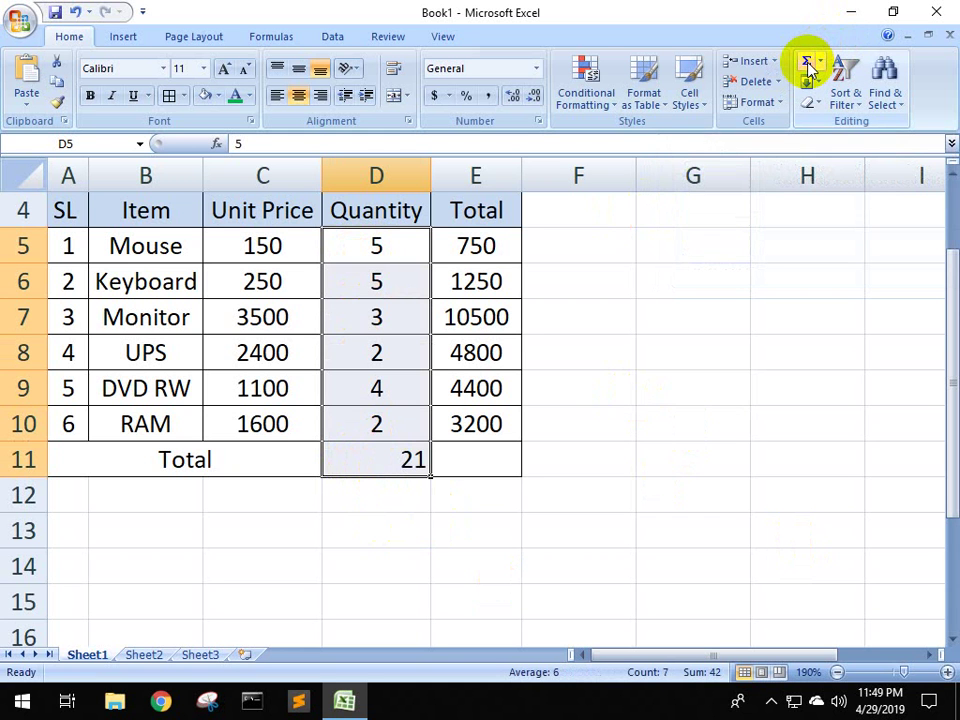
left_click(376, 530)
left_click_drag(383, 250, 382, 420)
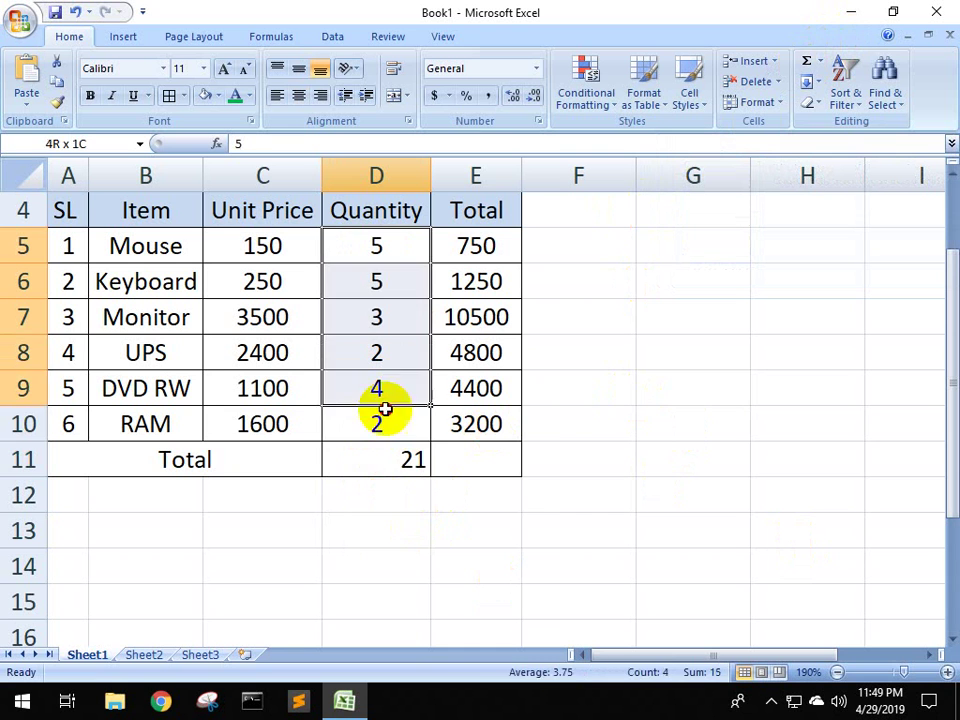
left_click(386, 455)
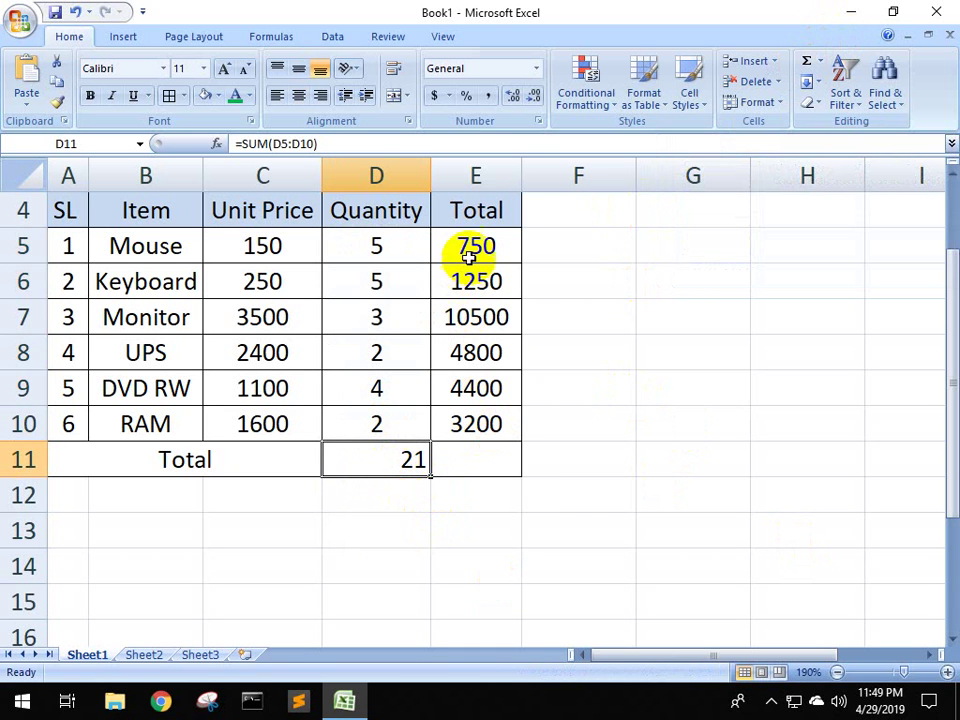
AutoSum the Total column into E11, giving =SUM(E5:E10) = 24900
left_click_drag(469, 249, 483, 461)
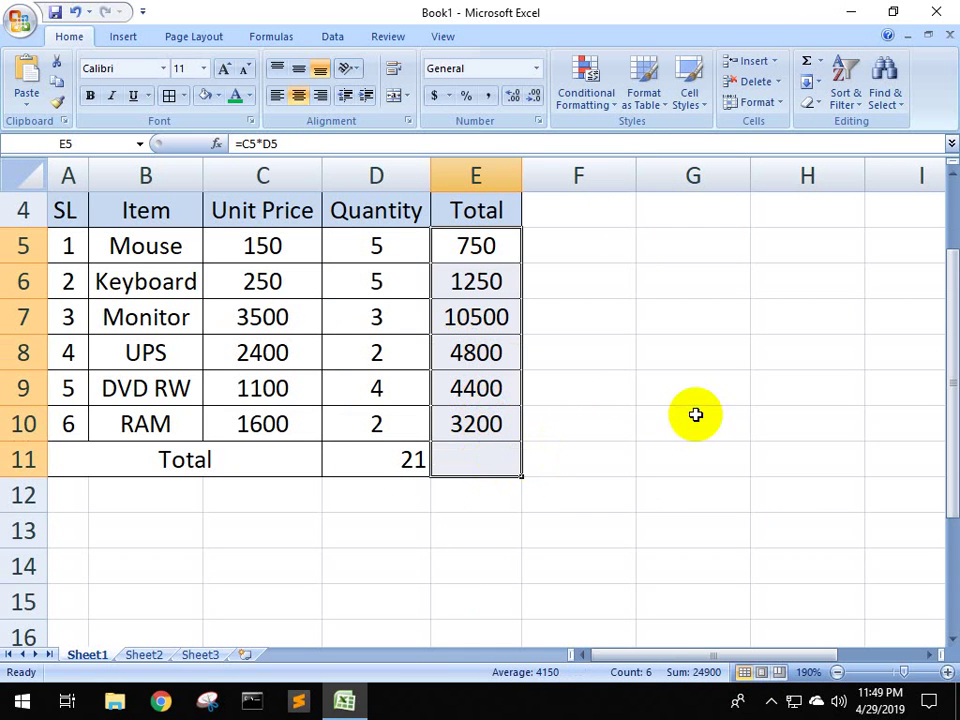
left_click(805, 68)
left_click(493, 472)
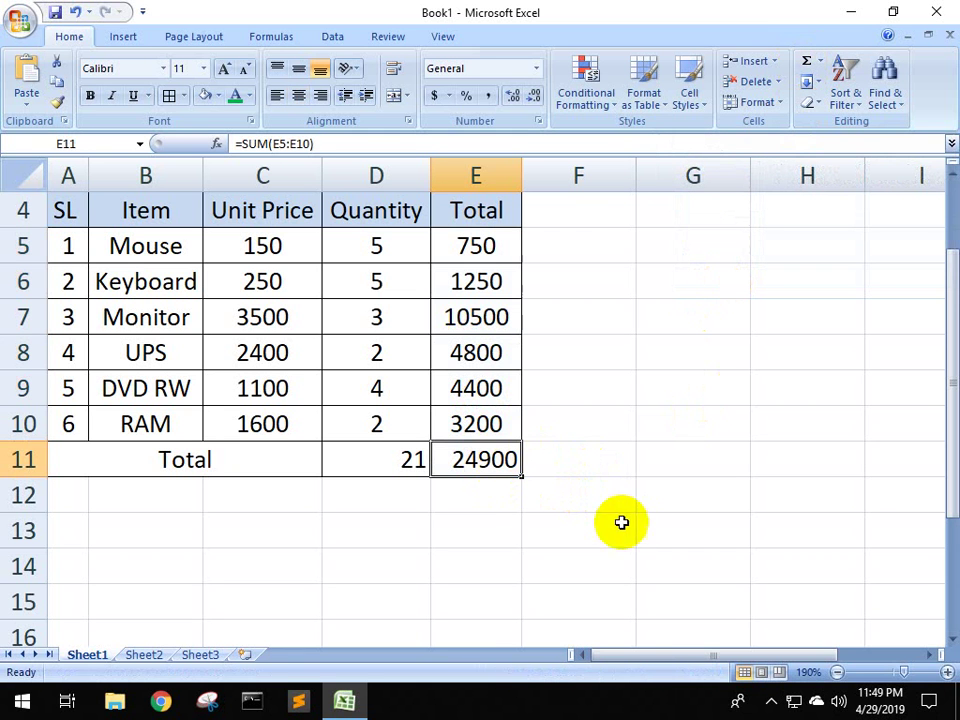
left_click_drag(340, 465, 470, 463)
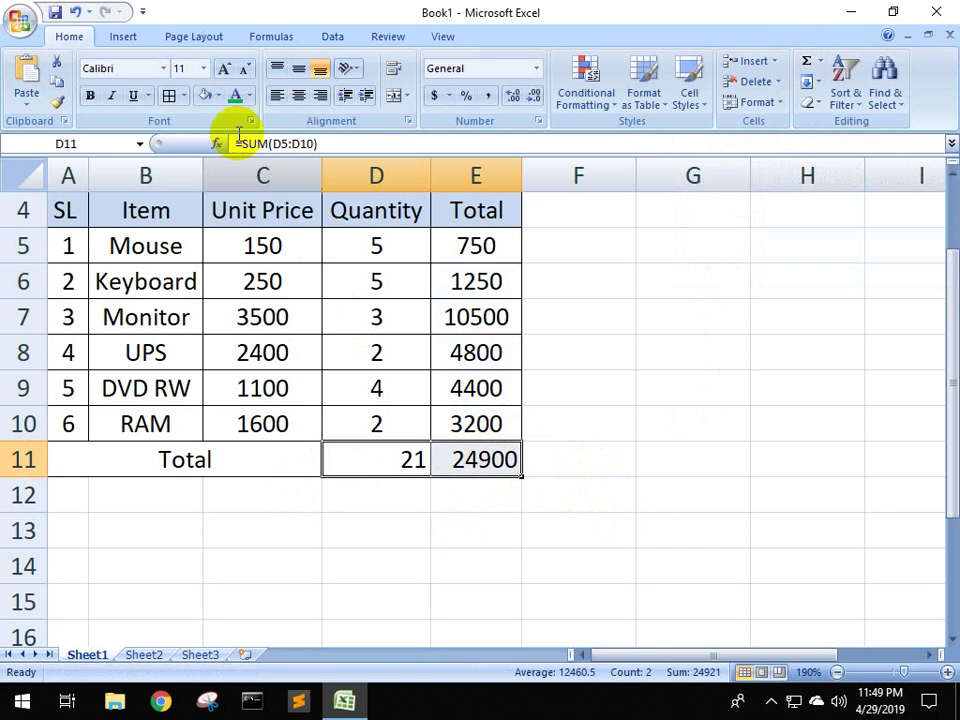
Centre the two totals 21 and 24900 in D11:E11
left_click(300, 96)
left_click(619, 544)
scroll(542, 473, "up", 1)
scroll(321, 503, "down", 1)
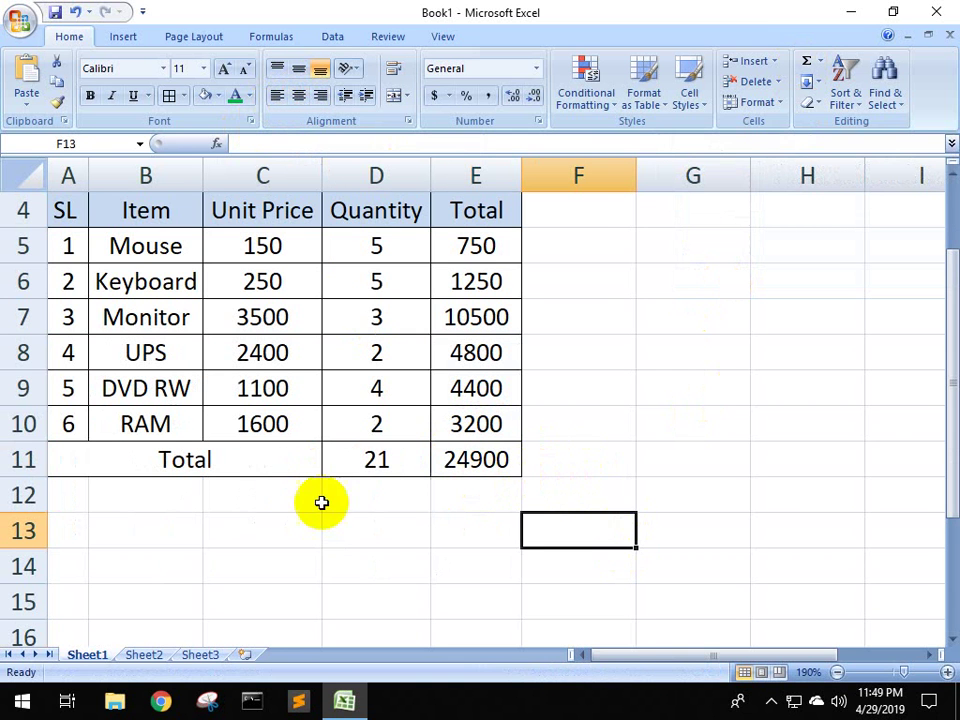
Fill the whole Total row A11:E11 light green
left_click_drag(71, 465, 546, 488)
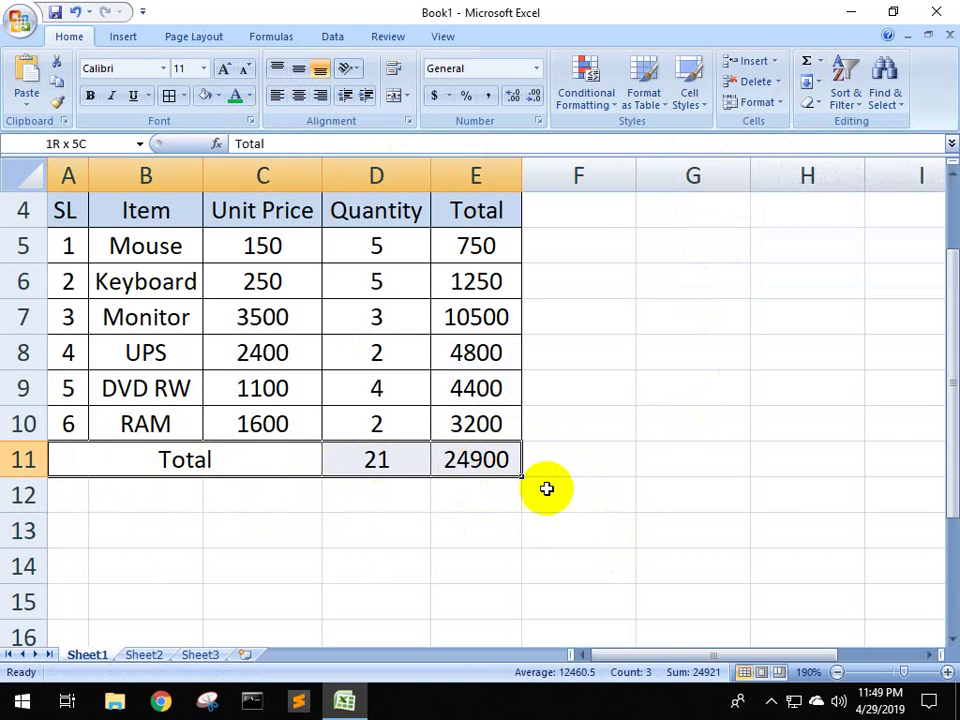
left_click(219, 96)
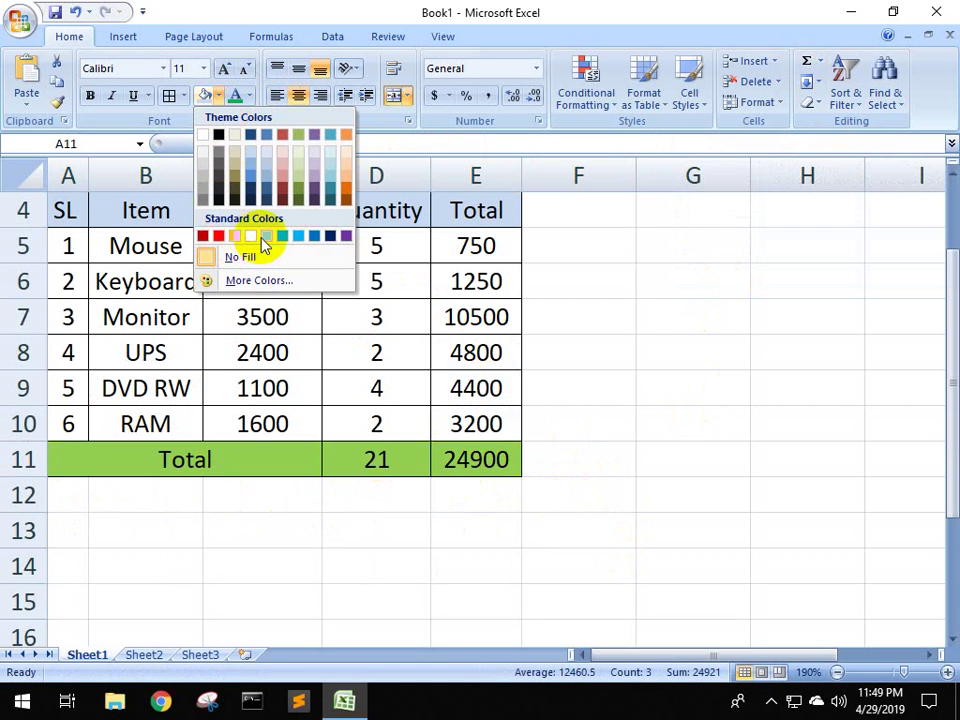
left_click(265, 237)
left_click(628, 450)
scroll(628, 450, "up", 1)
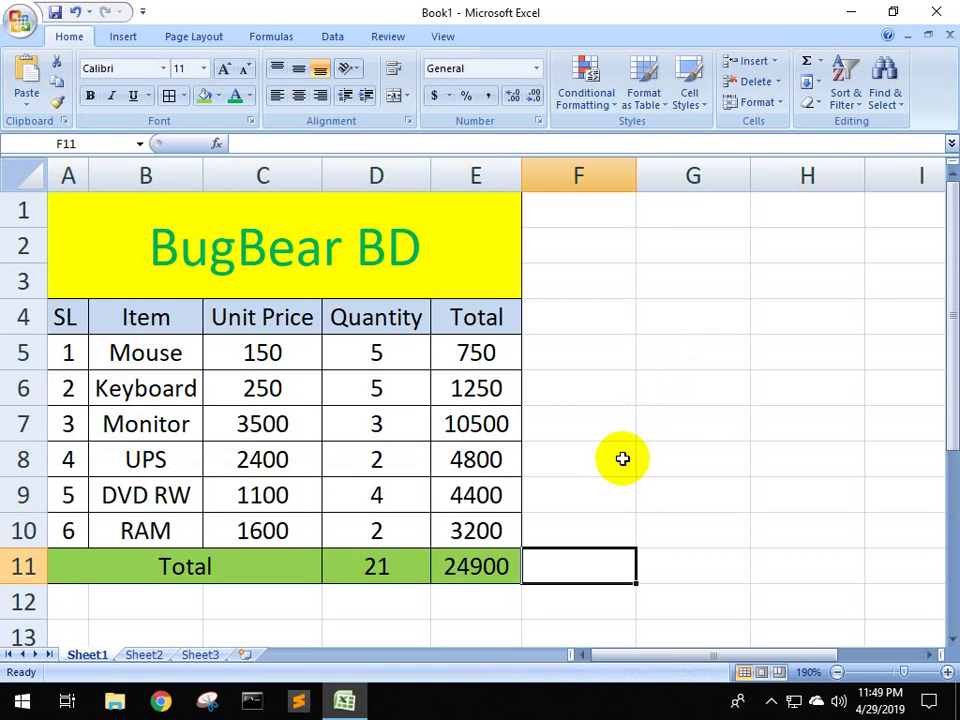
Change the Monitor quantity in D7 to 5
key("ctrl+s")
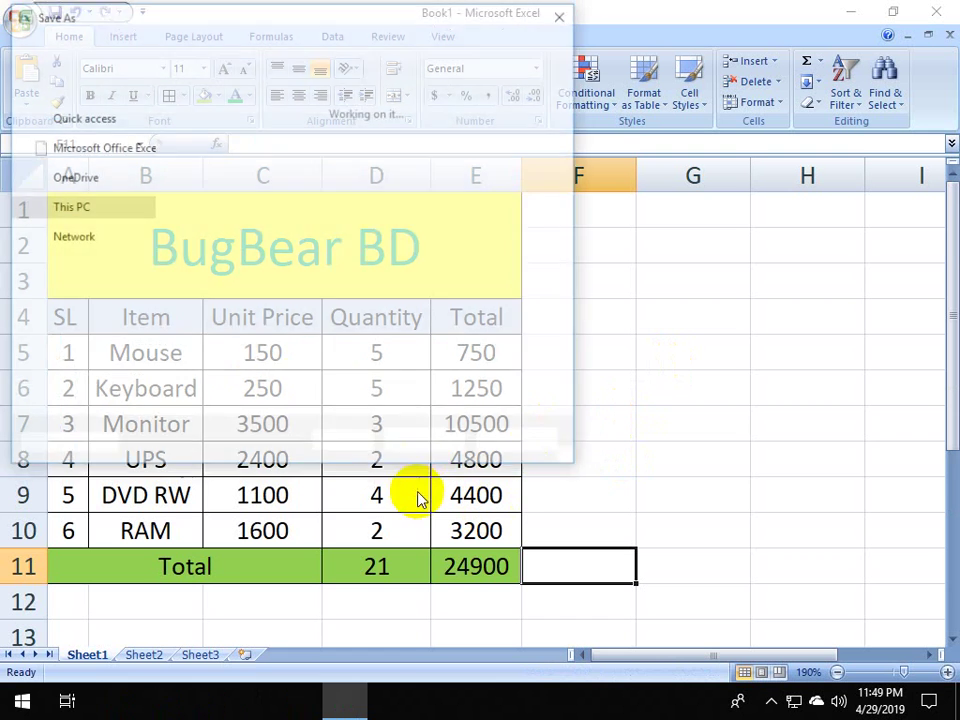
left_click(555, 453)
scroll(430, 462, "down", 1)
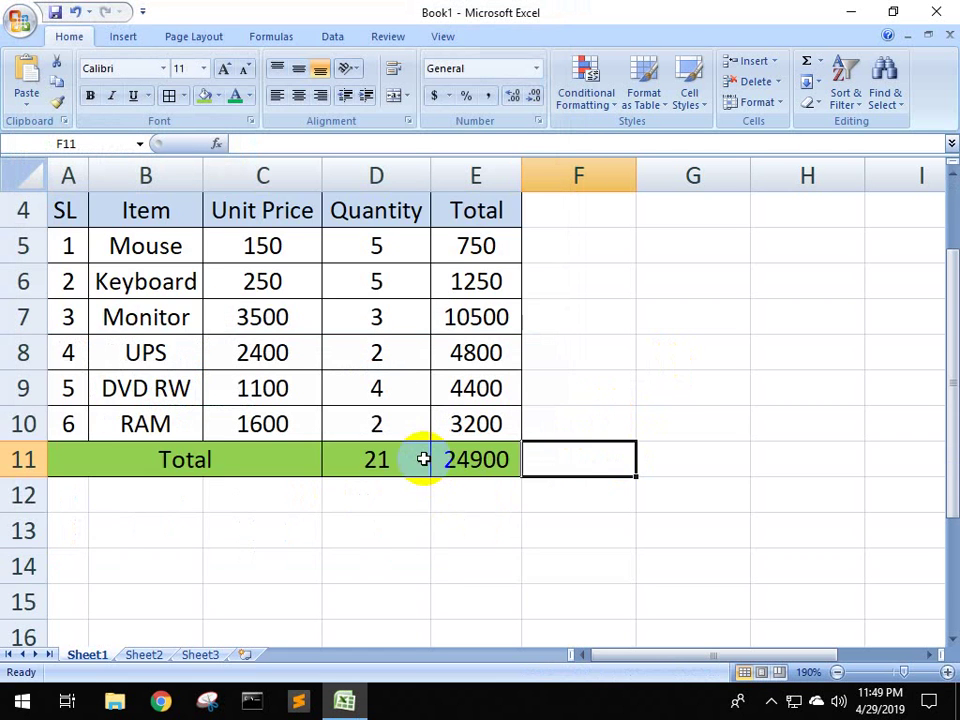
scroll(470, 450, "up", 1)
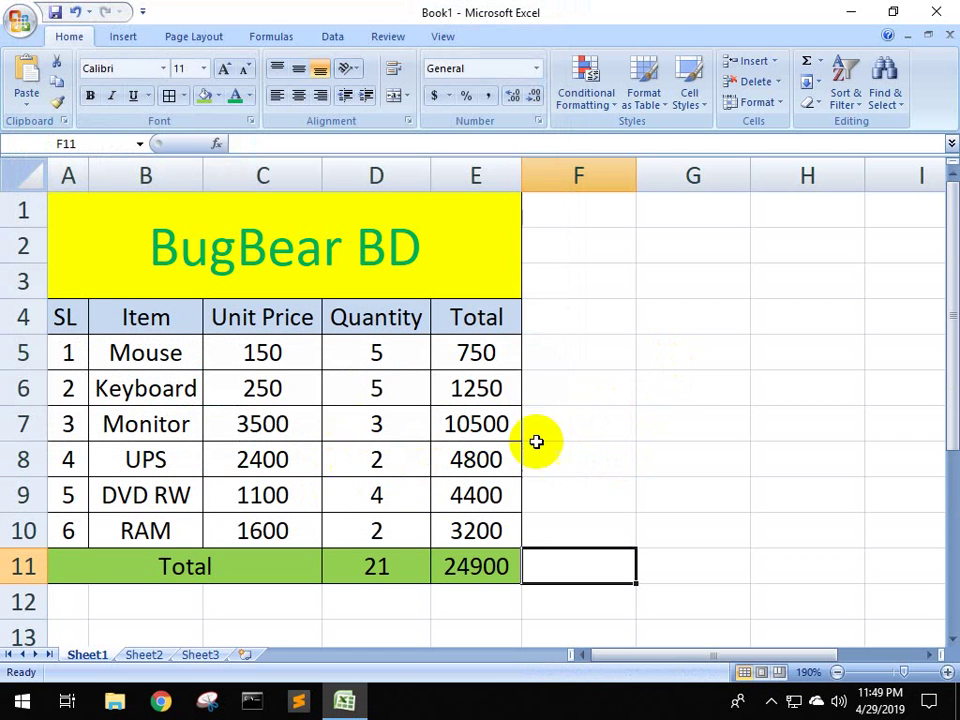
left_click(390, 428)
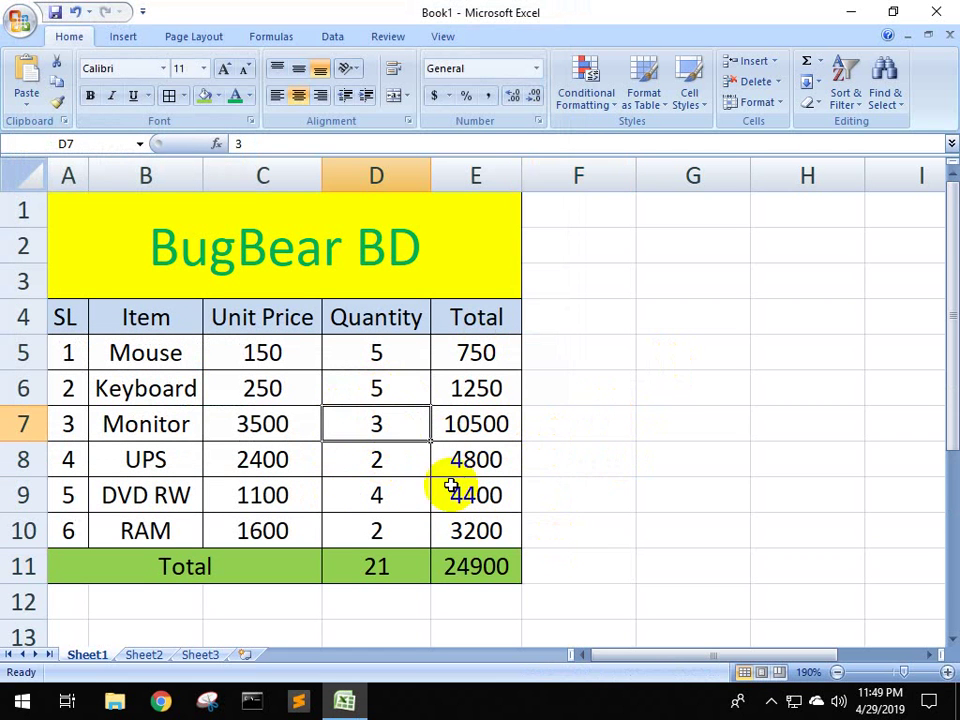
left_click(456, 422)
left_click(380, 421)
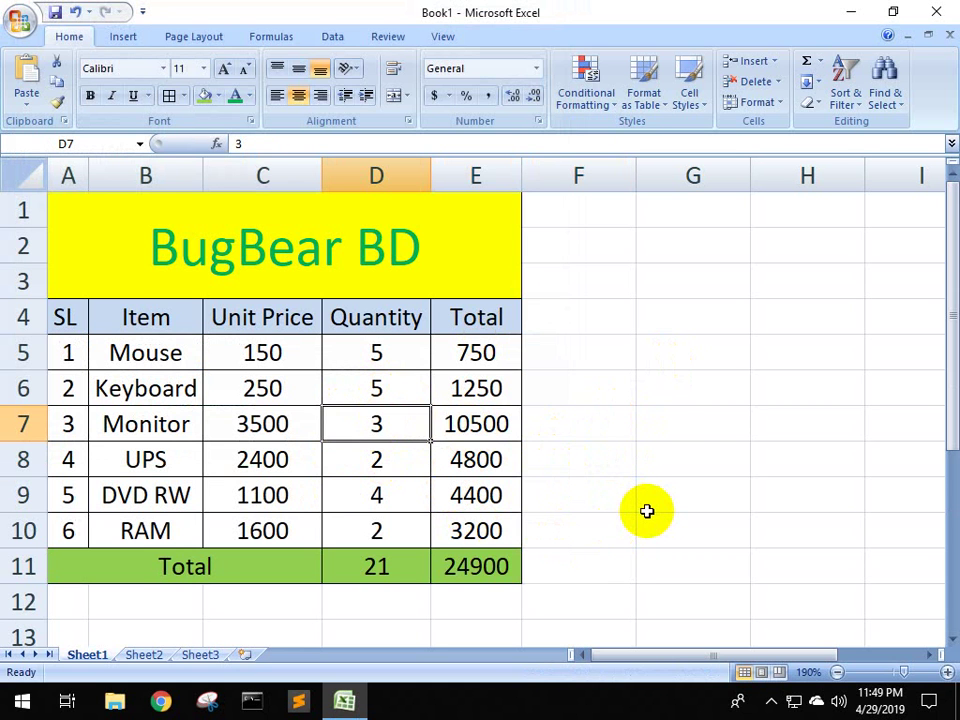
type("5")
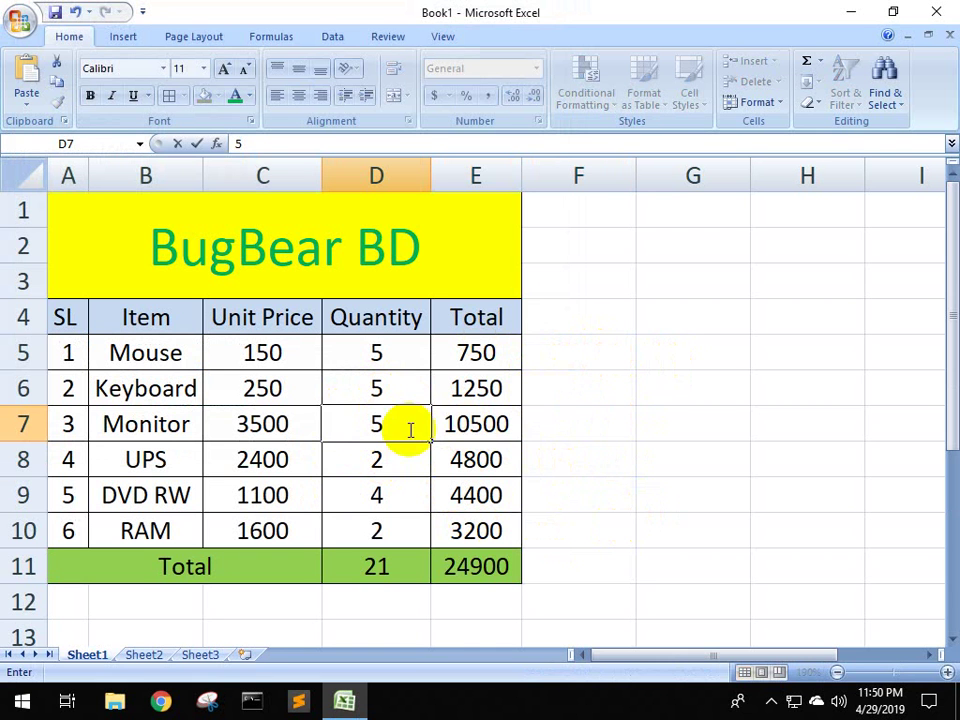
left_click(693, 392)
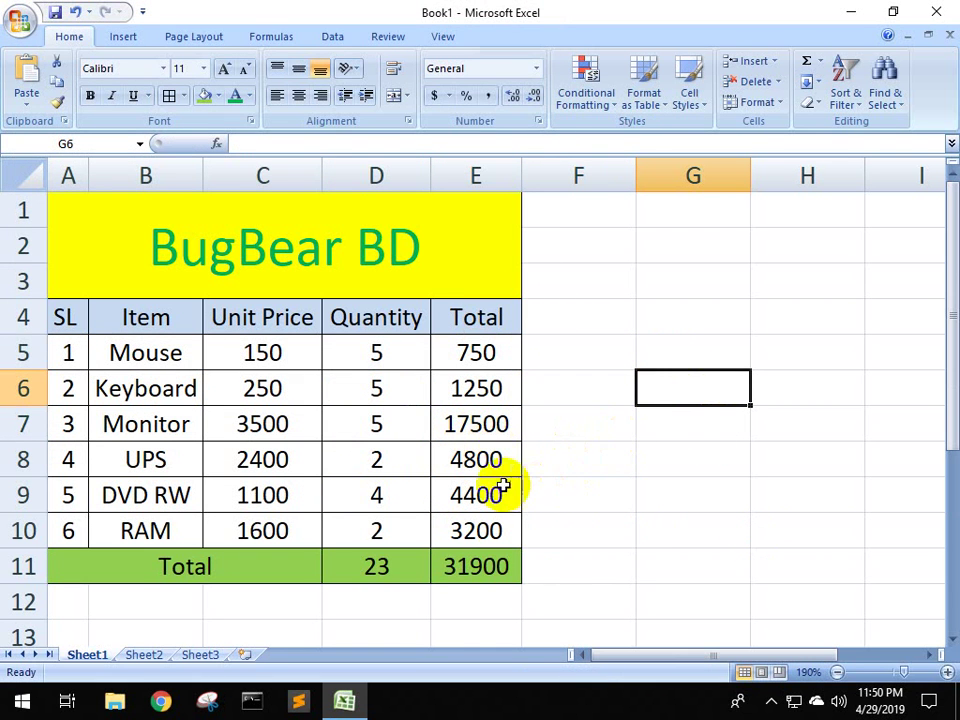
Change the UPS quantity in D8 to 6, then inspect the Keyboard total formula
left_click(401, 460)
type("6")
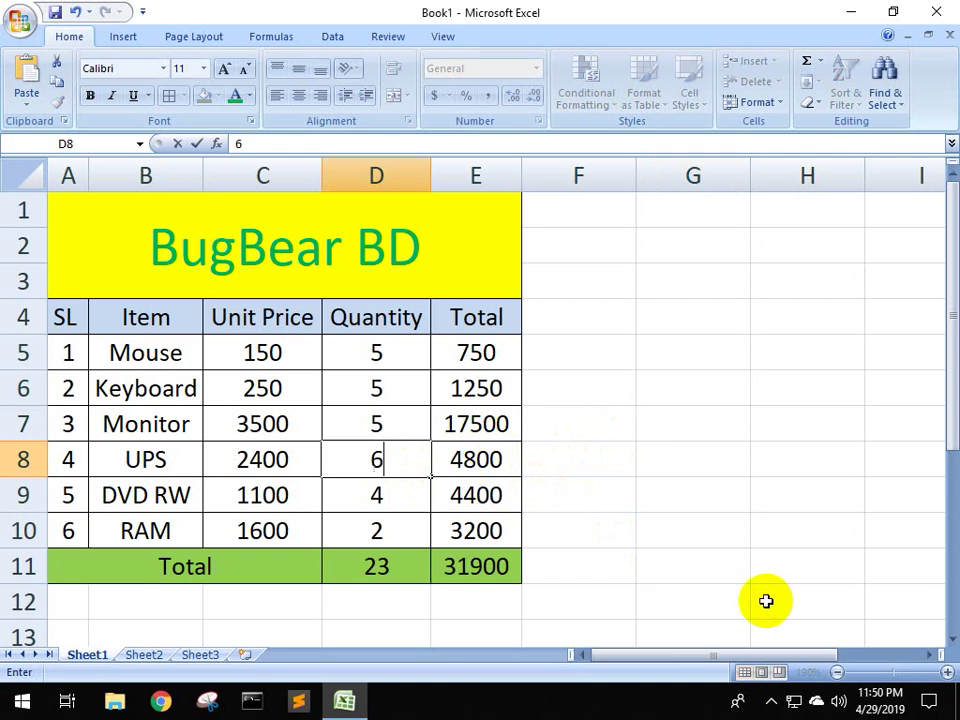
key("Return")
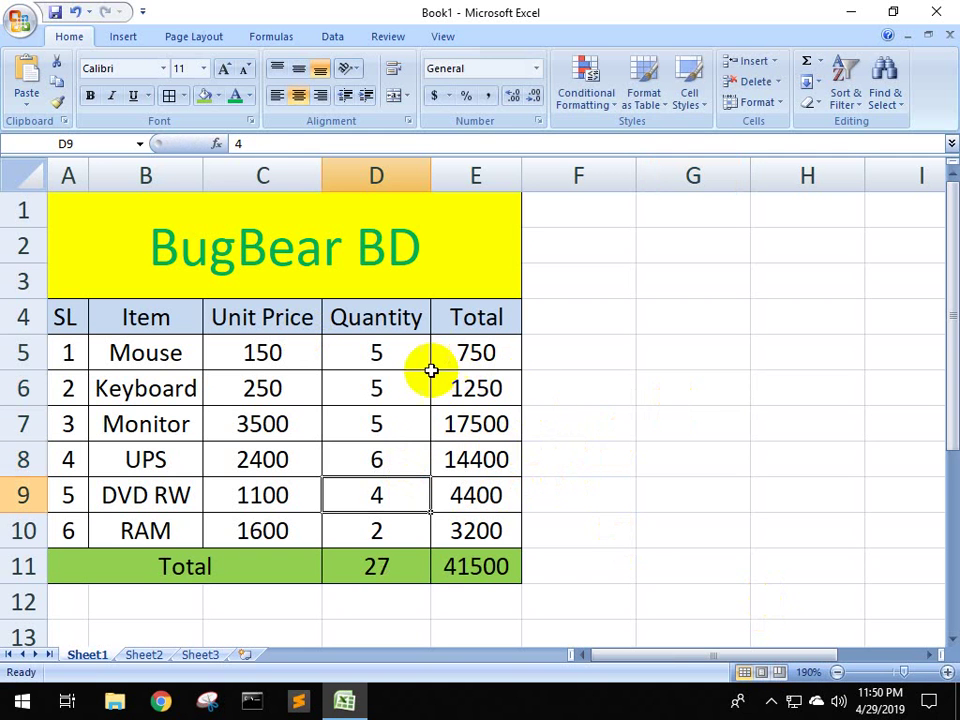
double_click(505, 381)
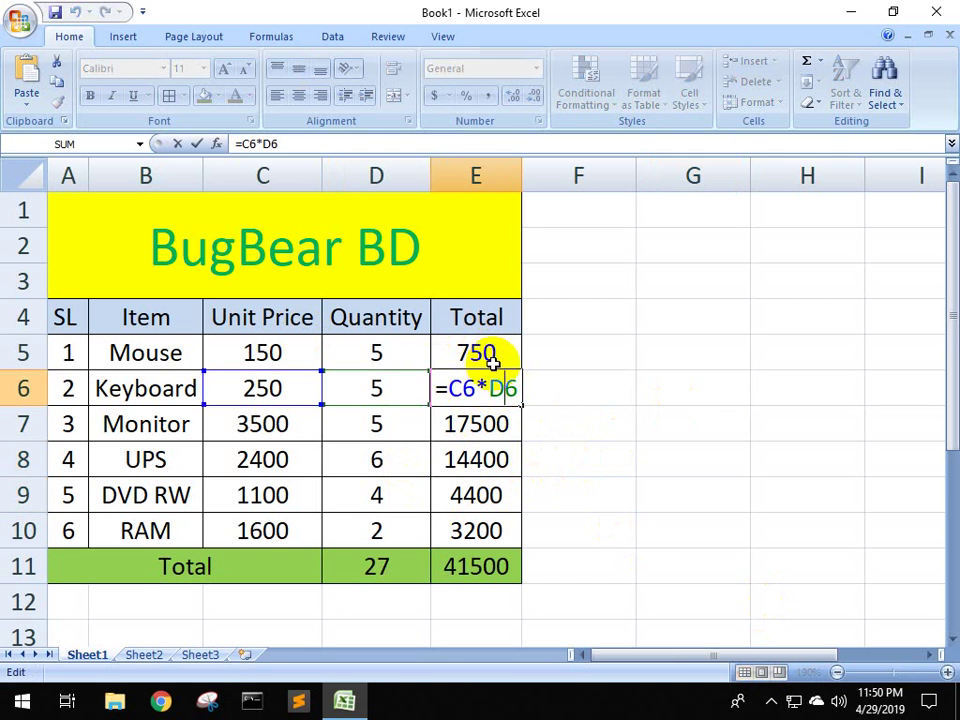
key("Return")
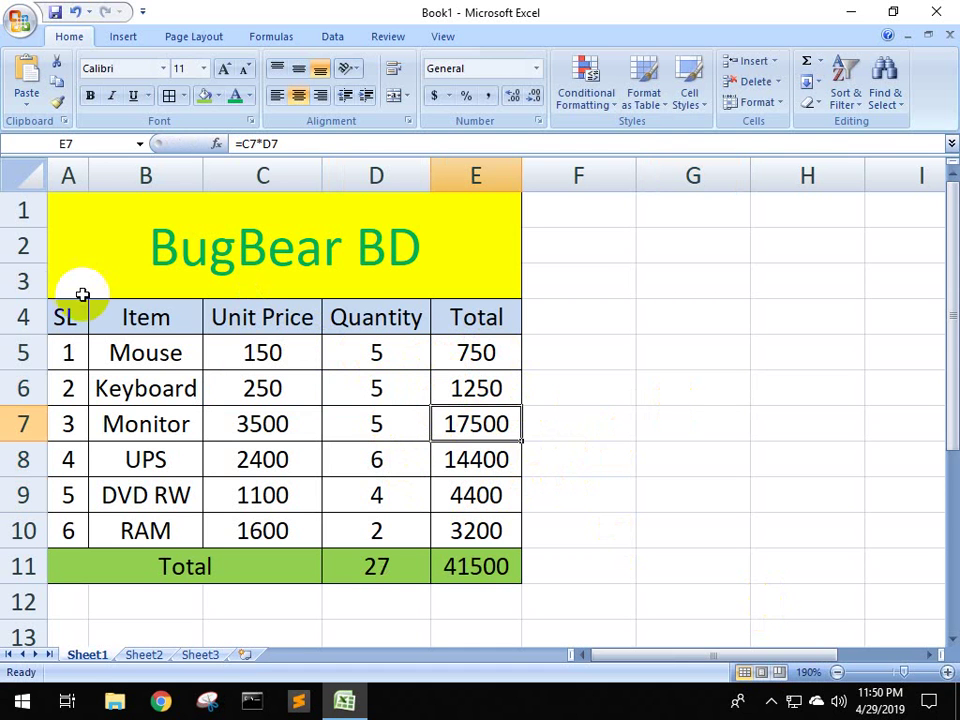
left_click(21, 19)
mouse_move(71, 240)
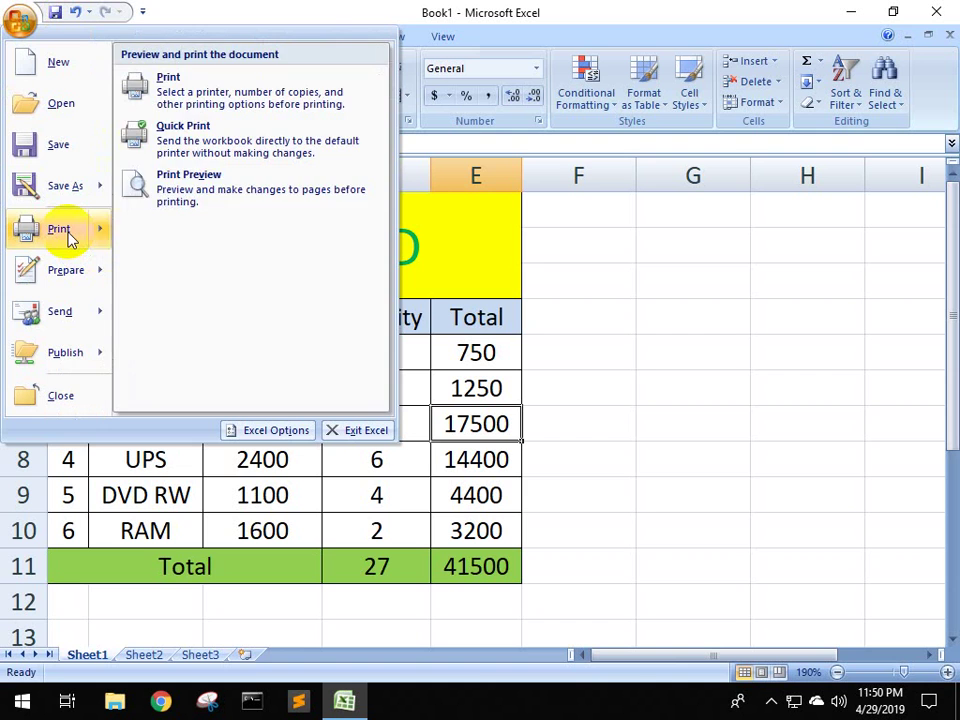
left_click(167, 193)
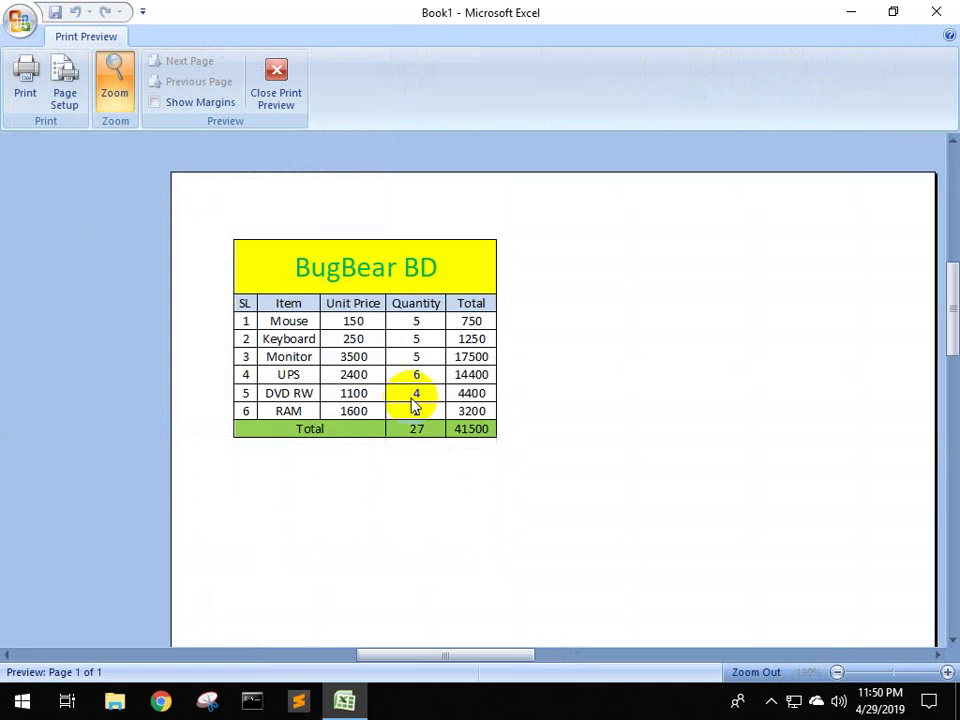
left_click(418, 330)
left_click(440, 278)
scroll(369, 369, "up", 3)
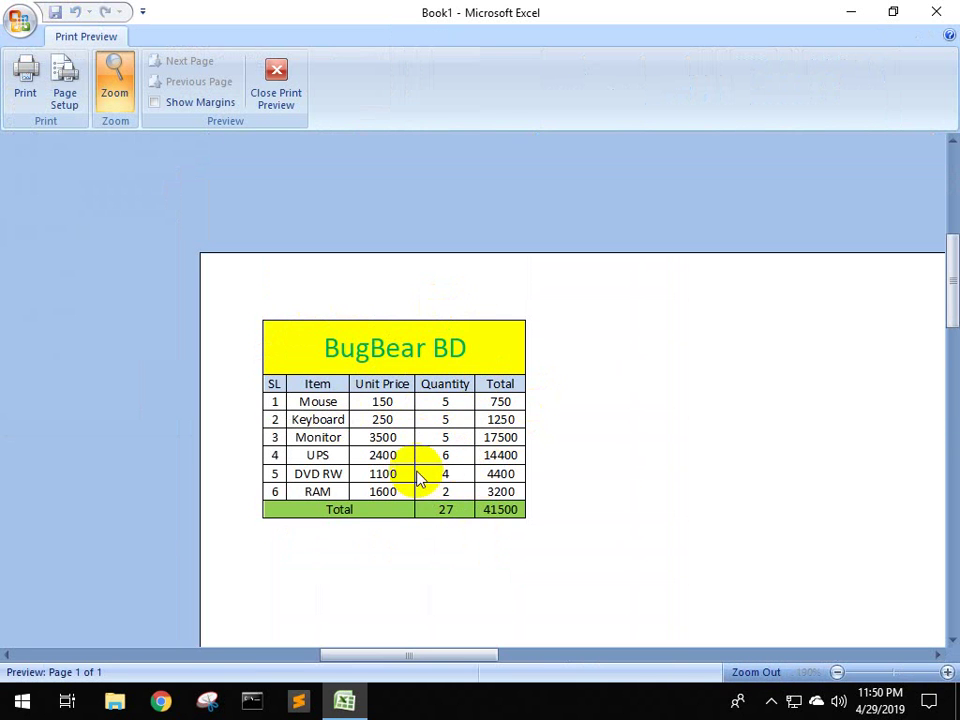
scroll(422, 480, "down", 1)
scroll(418, 493, "up", 2)
left_click(276, 78)
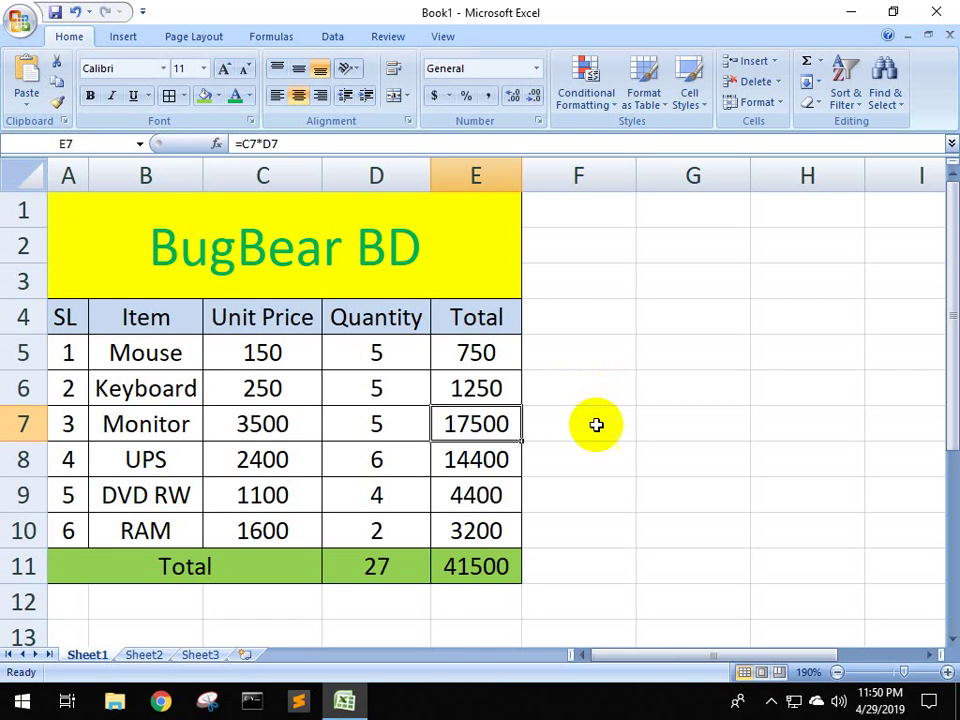
Select the whole bill A1:E11 and close Excel, bringing up the save-changes prompt
left_click_drag(148, 242, 450, 561)
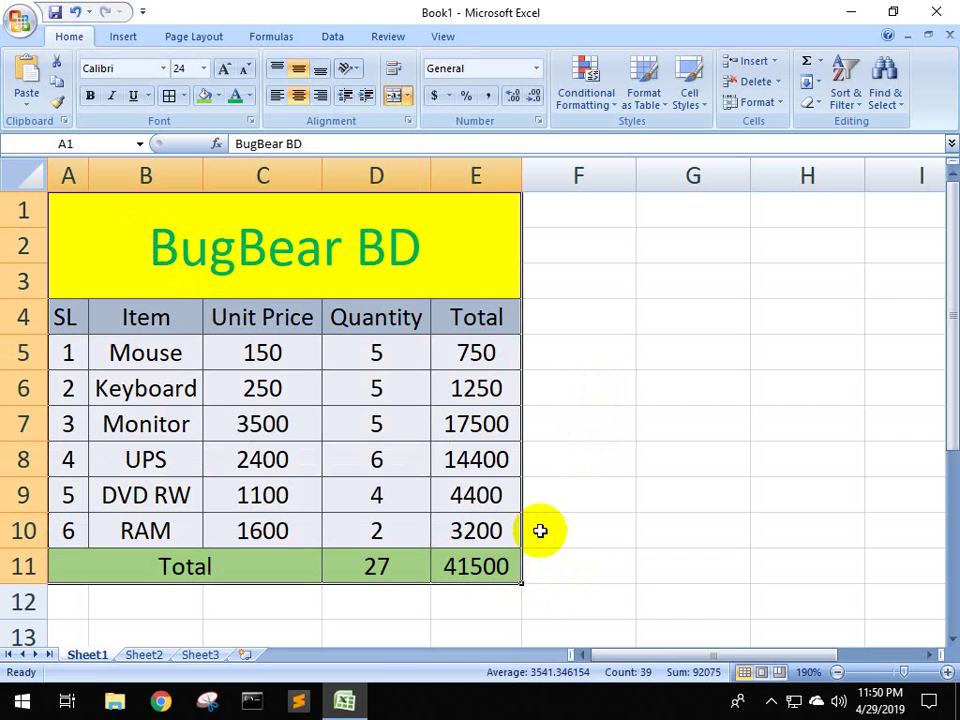
left_click(940, 12)
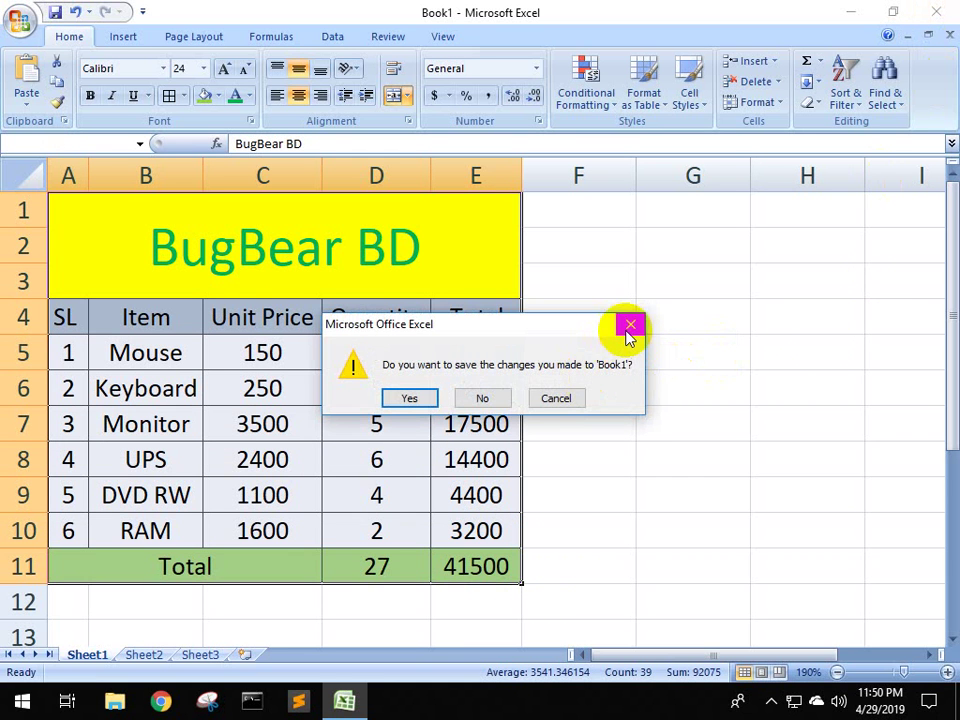